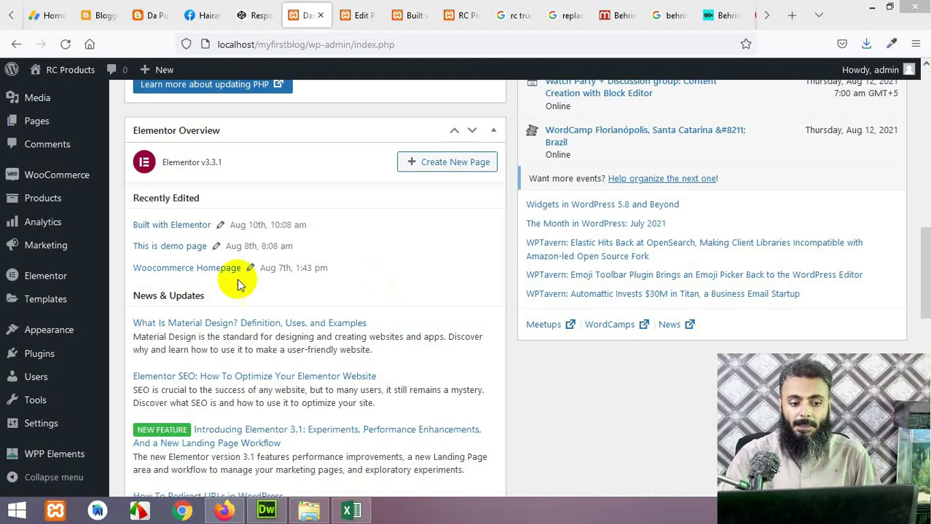
Step: Open the Widgets page from the Appearance settings and open the Main Sidebar area
mouse_move(46, 336)
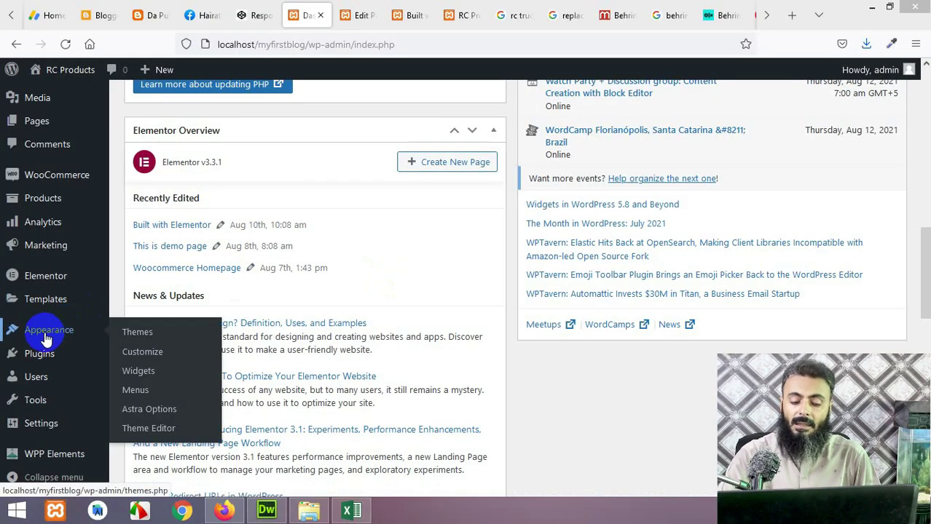
left_click(141, 375)
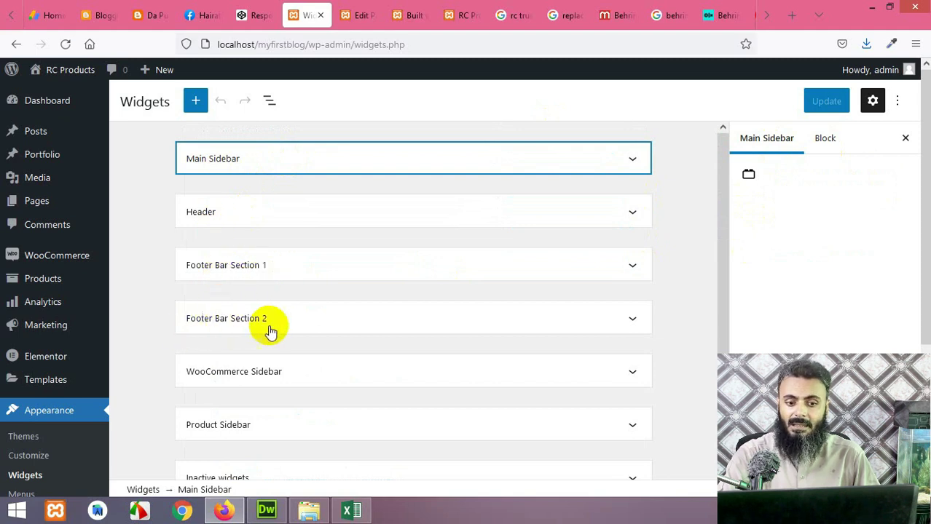
scroll(291, 332, "down", 3)
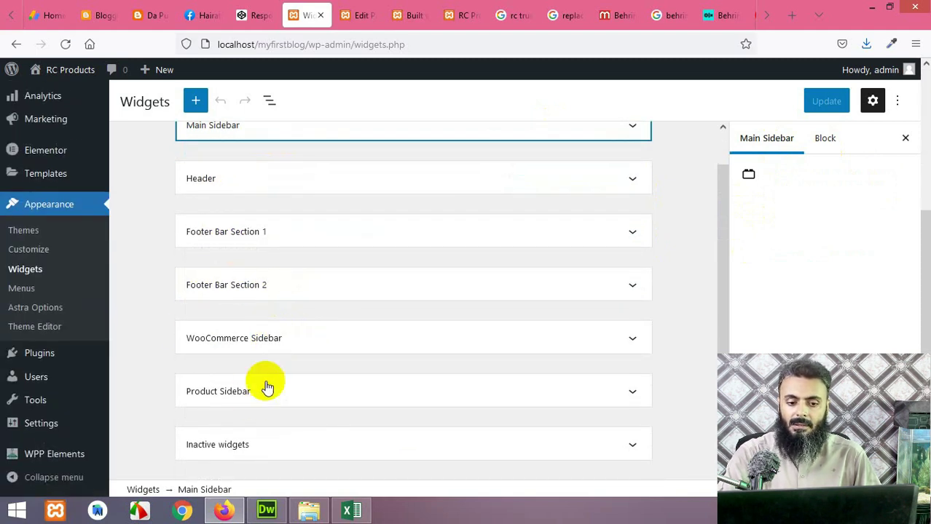
scroll(85, 398, "up", 3)
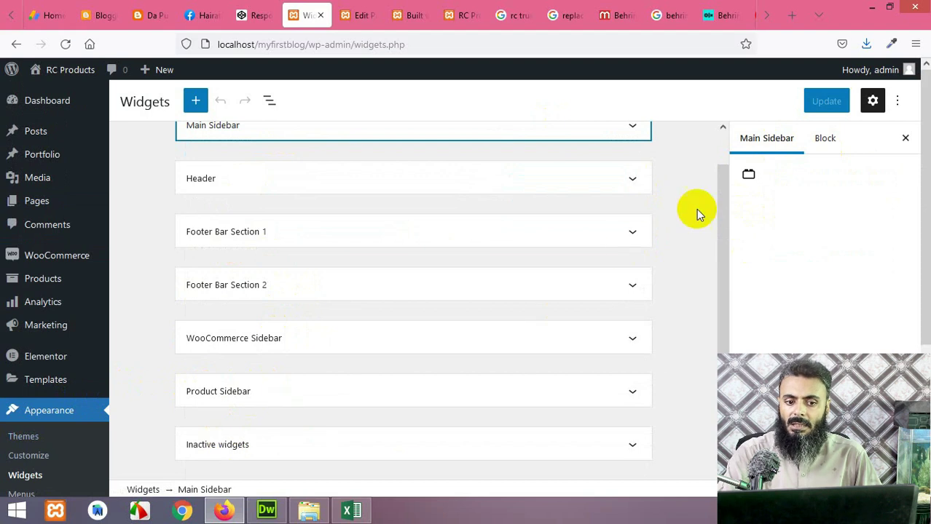
scroll(281, 210, "up", 2)
left_click(259, 166)
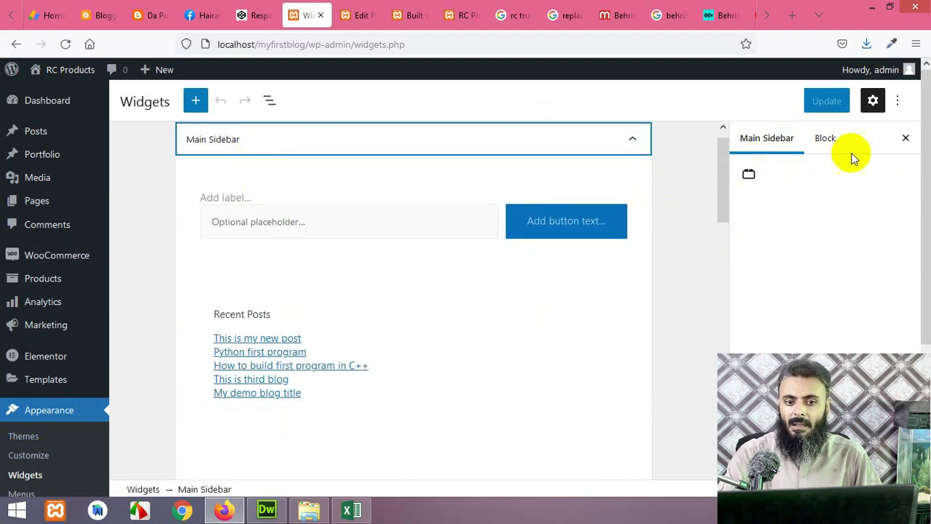
left_click(373, 144)
Step: Switch to the front-end preview of the Elementor page, check its Services submenu, and go to the site's home page
left_click(362, 13)
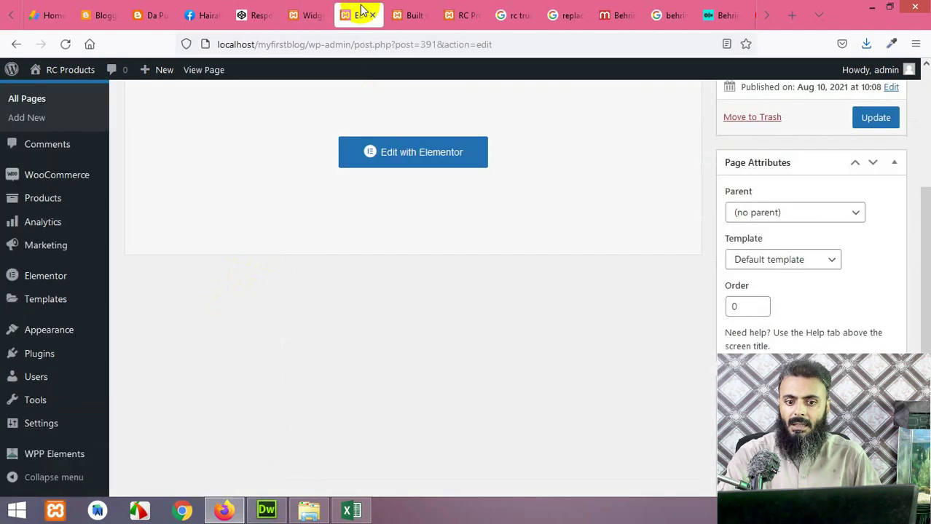
left_click(412, 15)
scroll(492, 158, "up", 10)
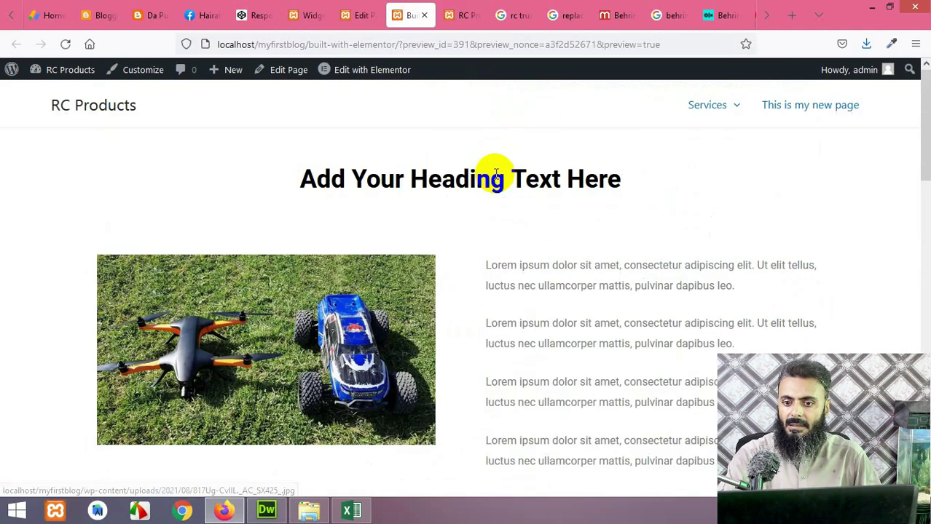
mouse_move(717, 110)
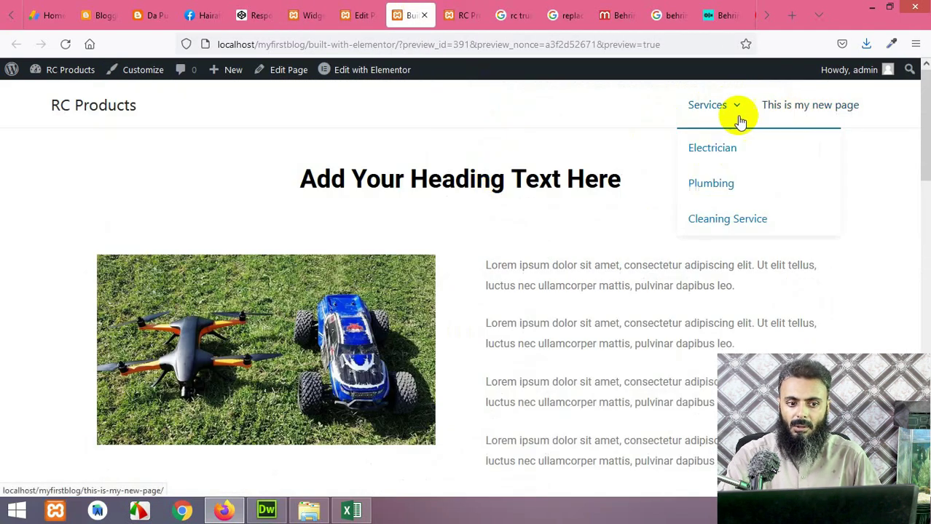
scroll(124, 146, "down", 2)
scroll(91, 104, "up", 2)
left_click(92, 104)
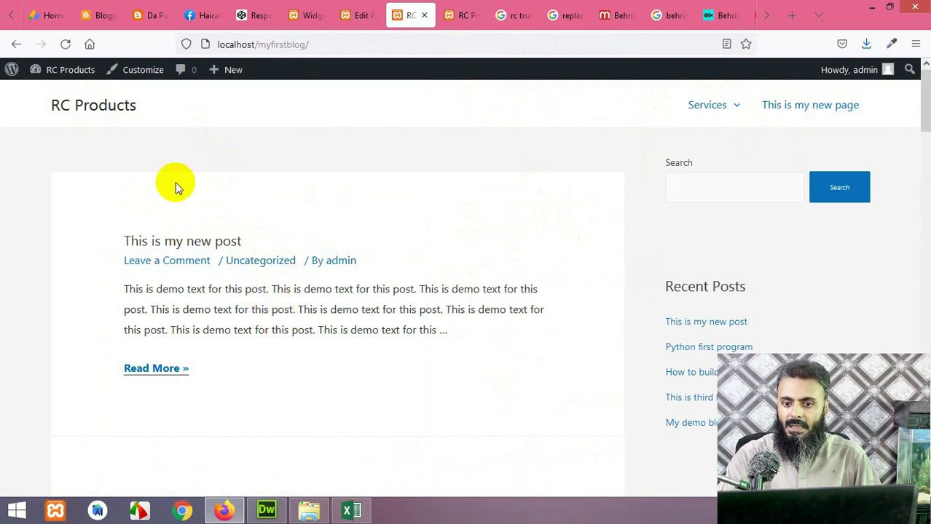
Step: Examine the widgets shown in the sidebar along the home page, from the search box down to the categories
scroll(258, 227, "down", 2)
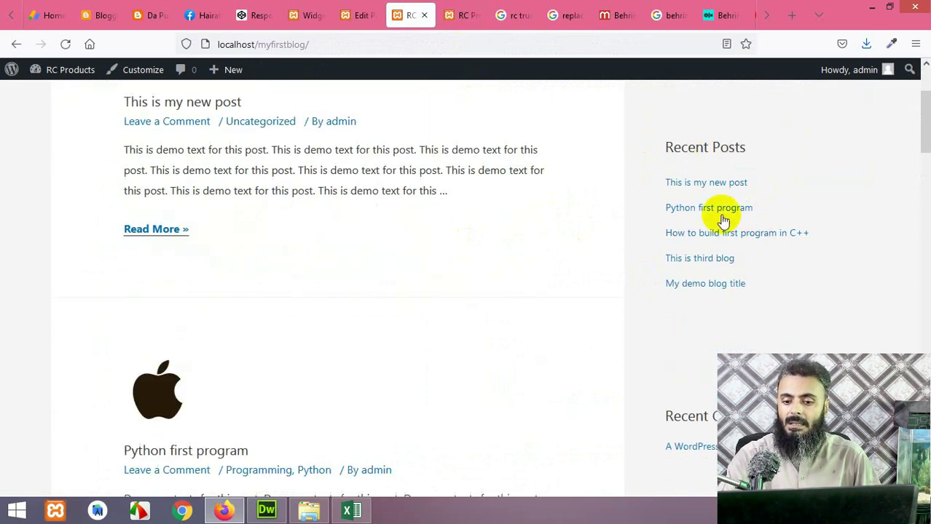
scroll(750, 268, "down", 1)
scroll(750, 268, "down", 5)
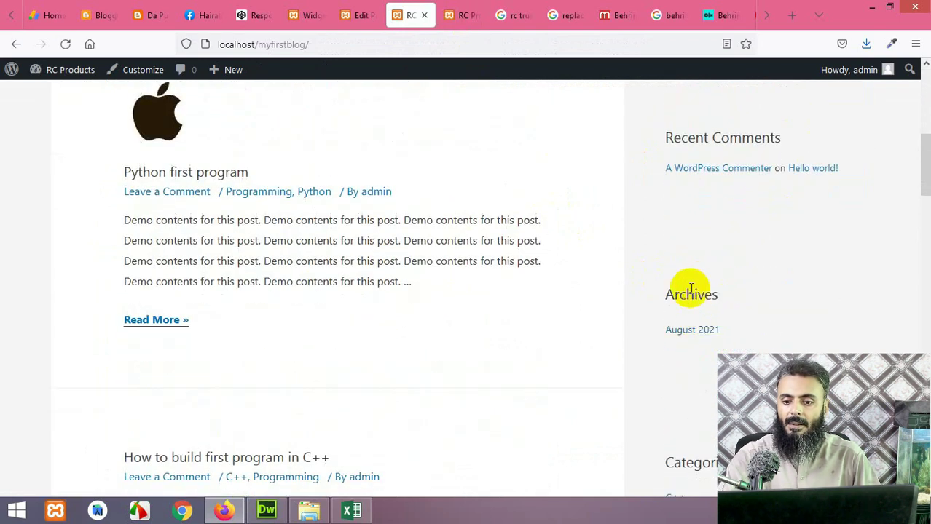
scroll(704, 307, "down", 10)
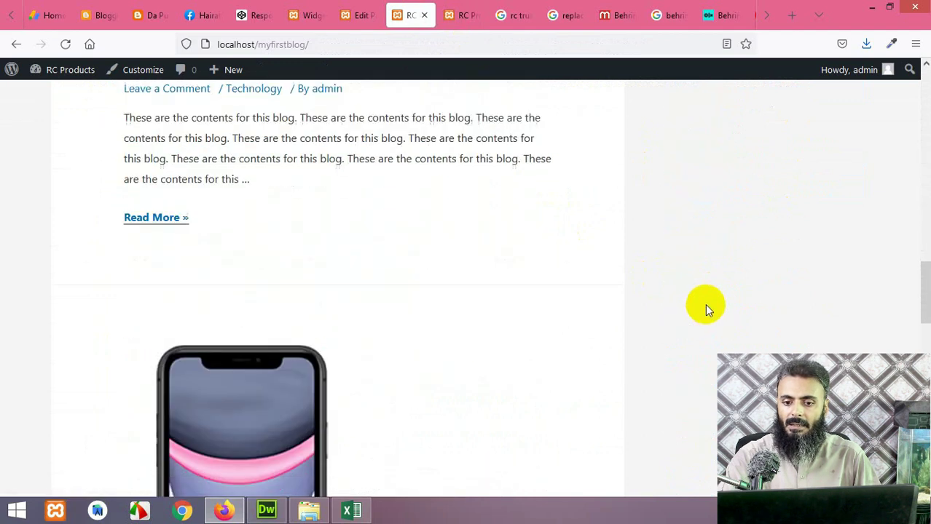
key("Home")
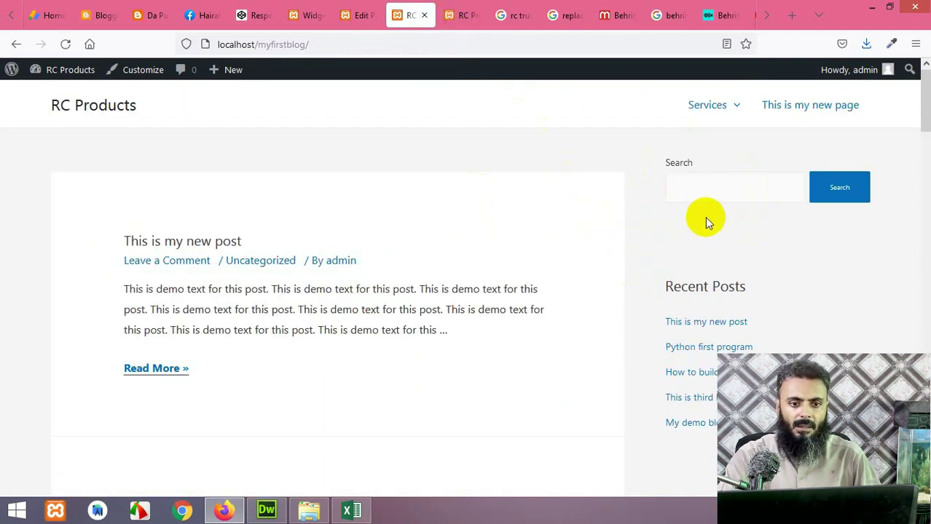
Step: Return to the Widgets editor, expand the Main Sidebar, and review the blocks it contains
left_click(466, 15)
left_click(362, 14)
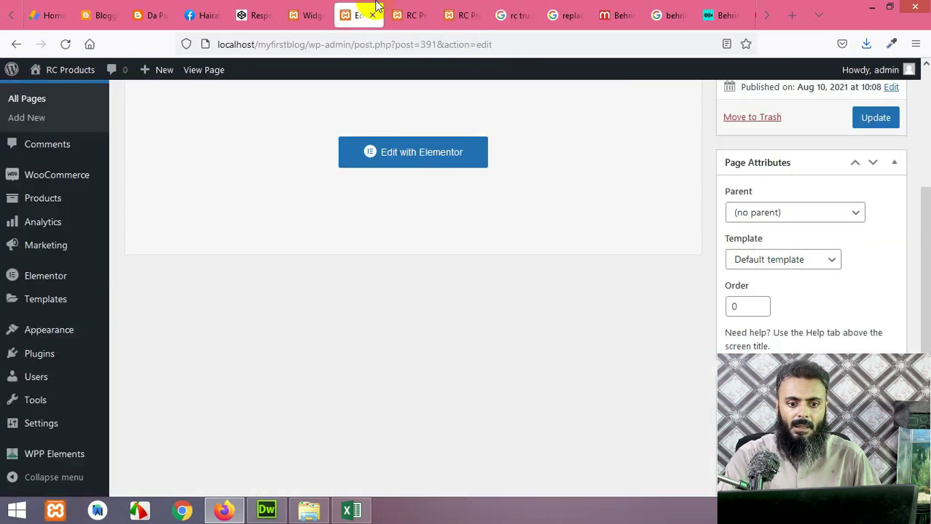
left_click(314, 15)
left_click(326, 156)
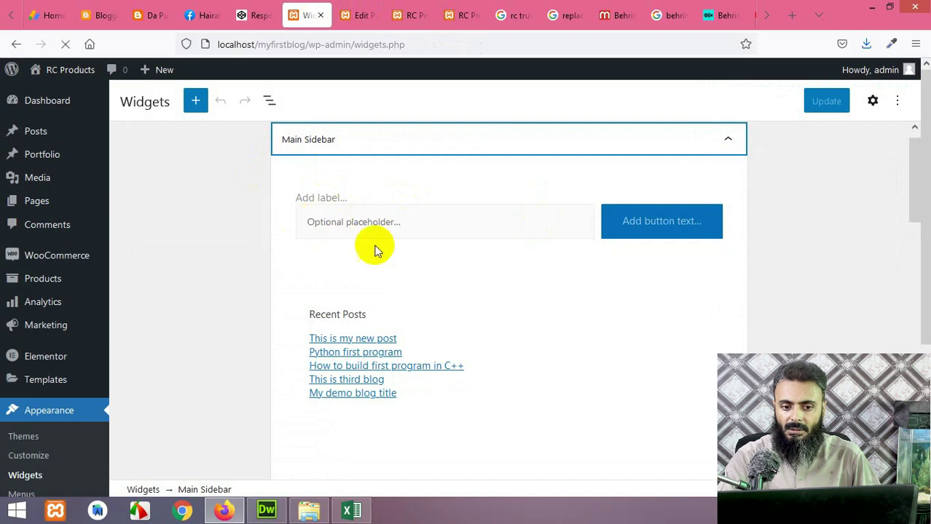
scroll(372, 277, "down", 2)
scroll(348, 253, "down", 15)
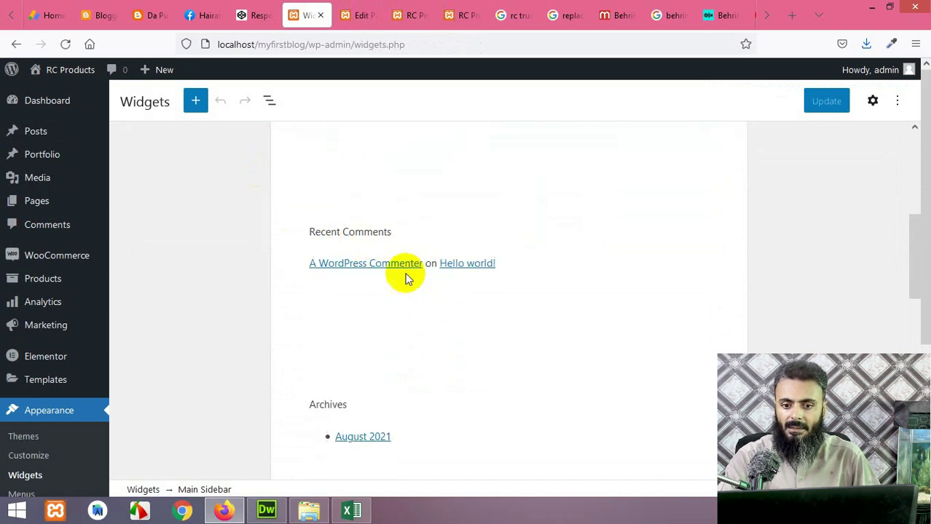
scroll(383, 321, "up", 10)
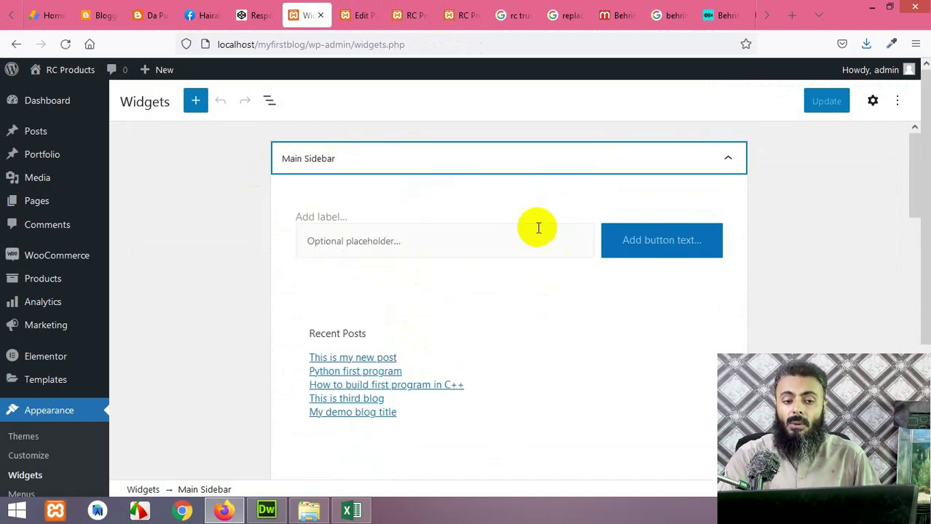
Step: Add an Image block from the Media group to the Main Sidebar
left_click(196, 102)
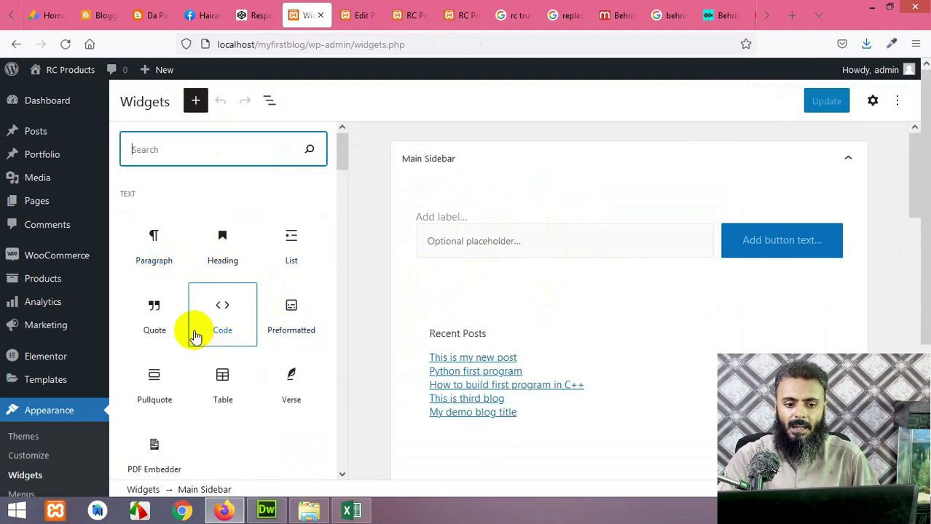
scroll(200, 364, "down", 2)
scroll(269, 313, "down", 1)
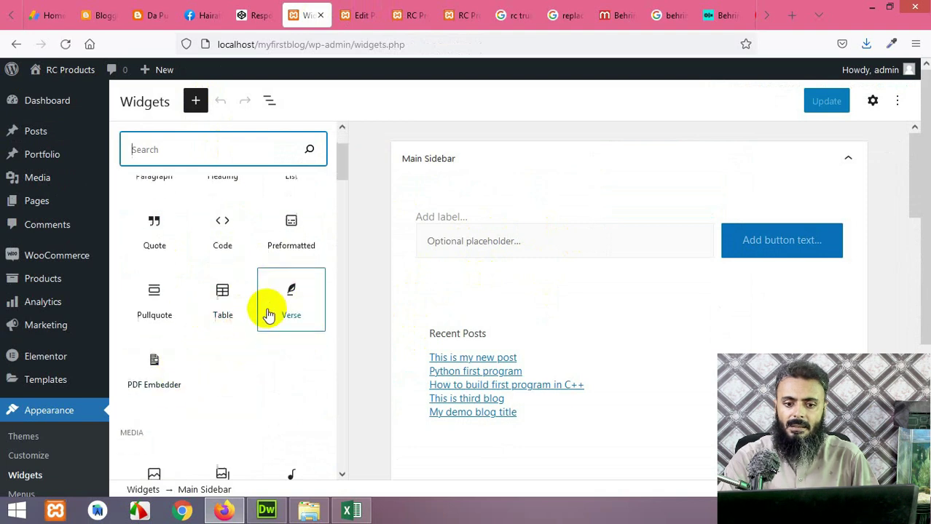
scroll(193, 349, "down", 5)
left_click(156, 283)
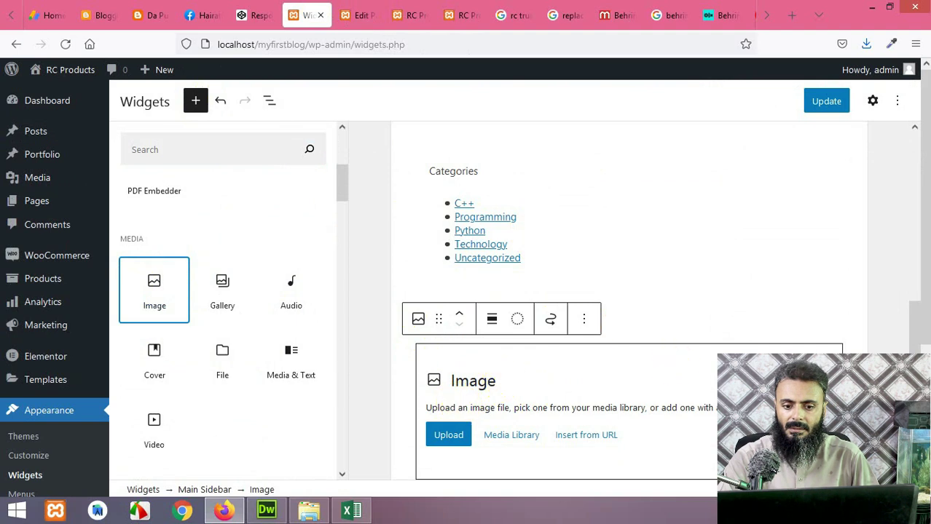
Step: Move the Image block up the Main Sidebar so it sits between the search block and Recent Posts
left_click(583, 318)
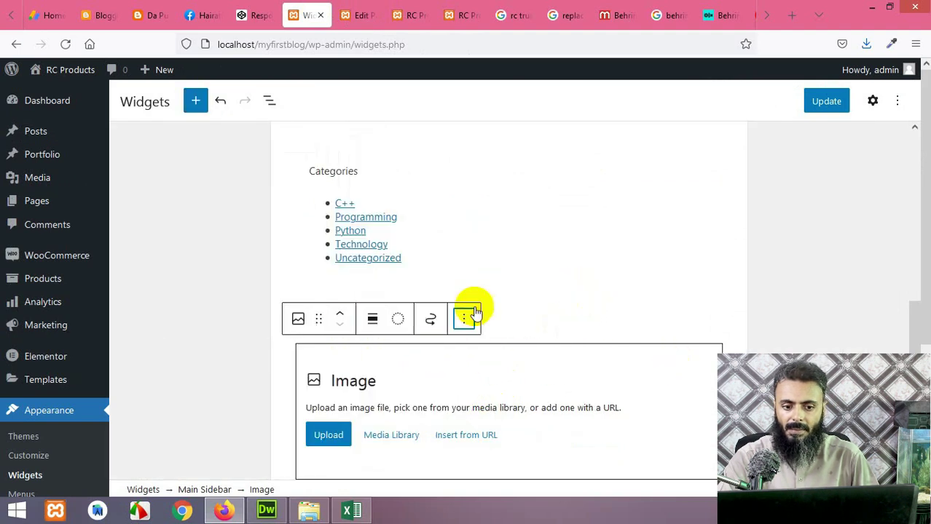
left_click(340, 317)
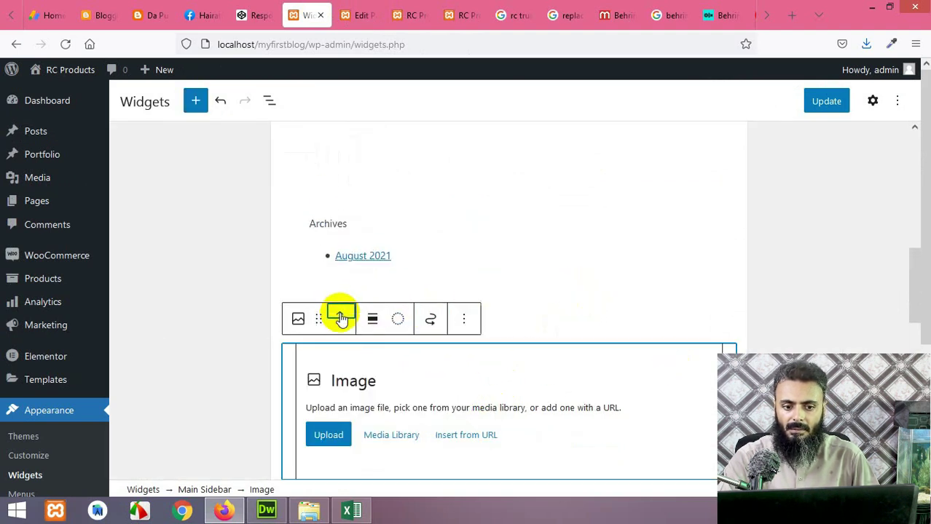
left_click(340, 317)
left_click(340, 318)
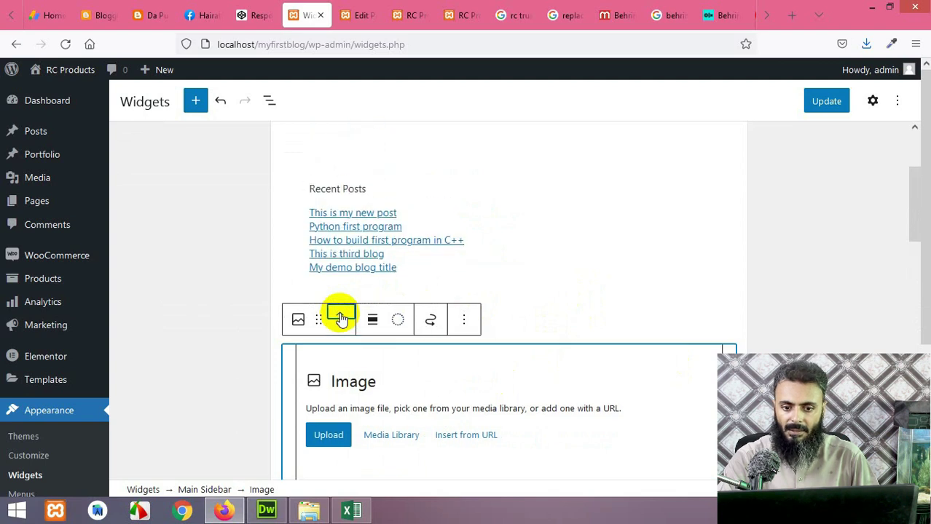
left_click(340, 317)
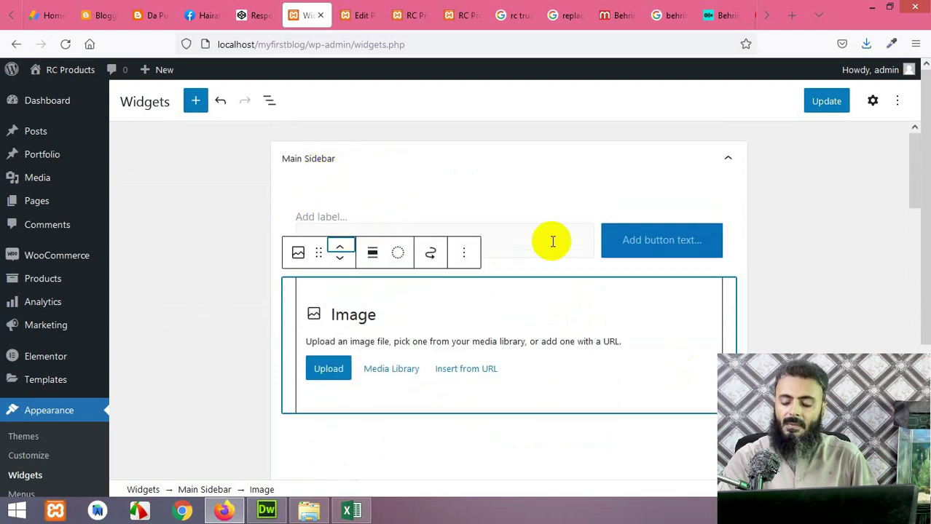
Step: Upload the Lifted Imaging logo file from the images folder into the Image block
left_click(328, 369)
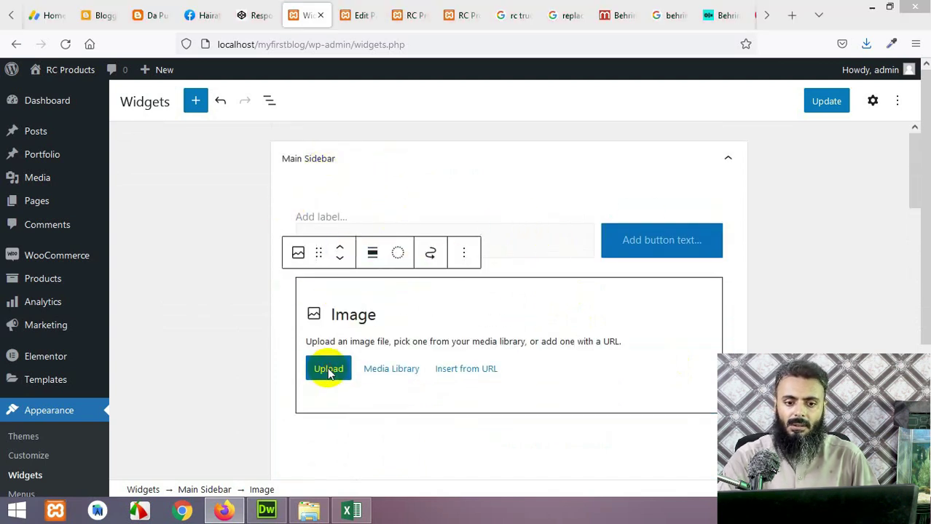
left_click(457, 169)
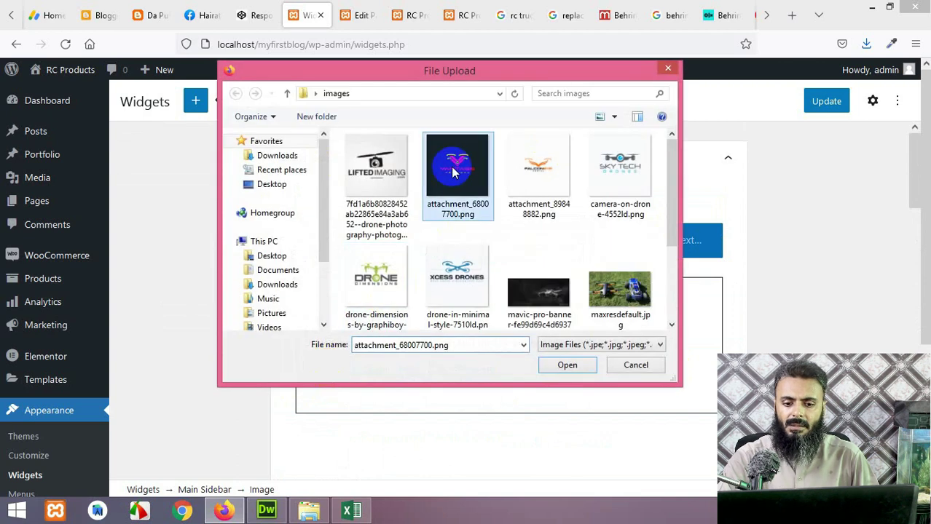
double_click(401, 176)
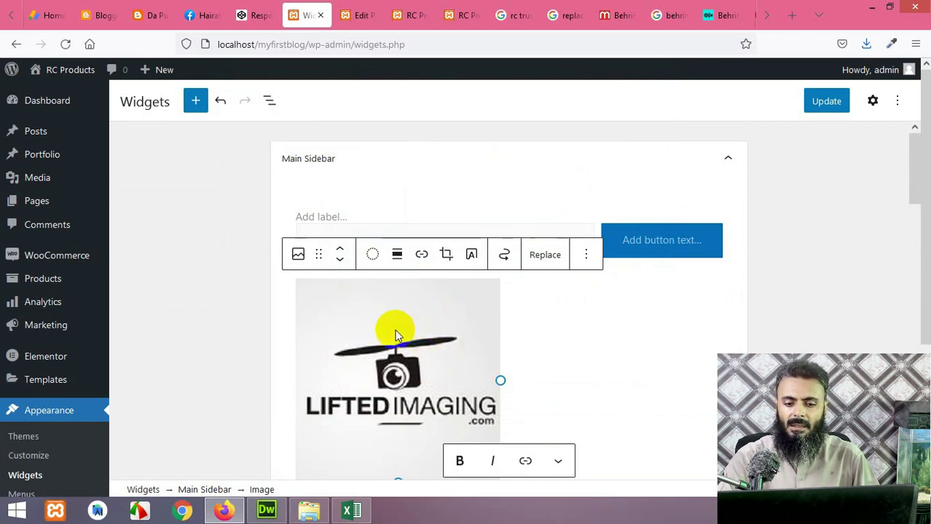
left_click(404, 368)
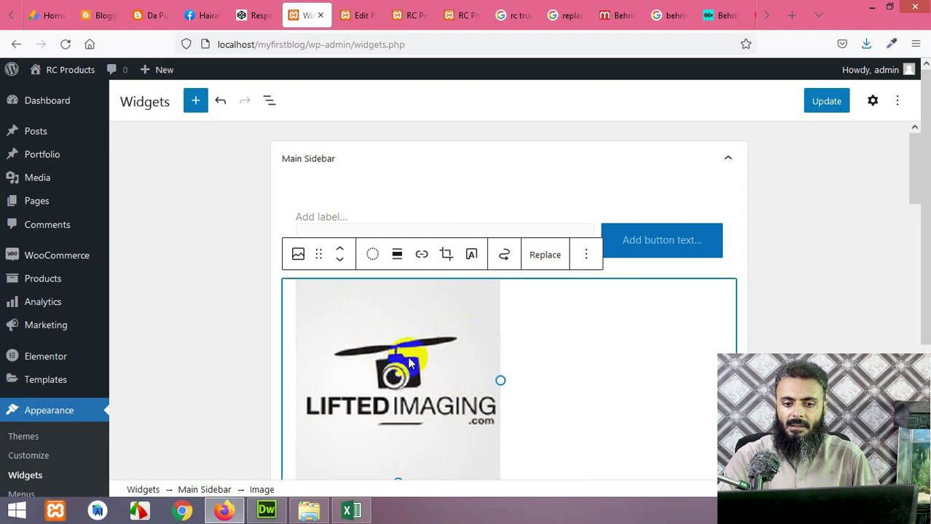
scroll(460, 354, "down", 2)
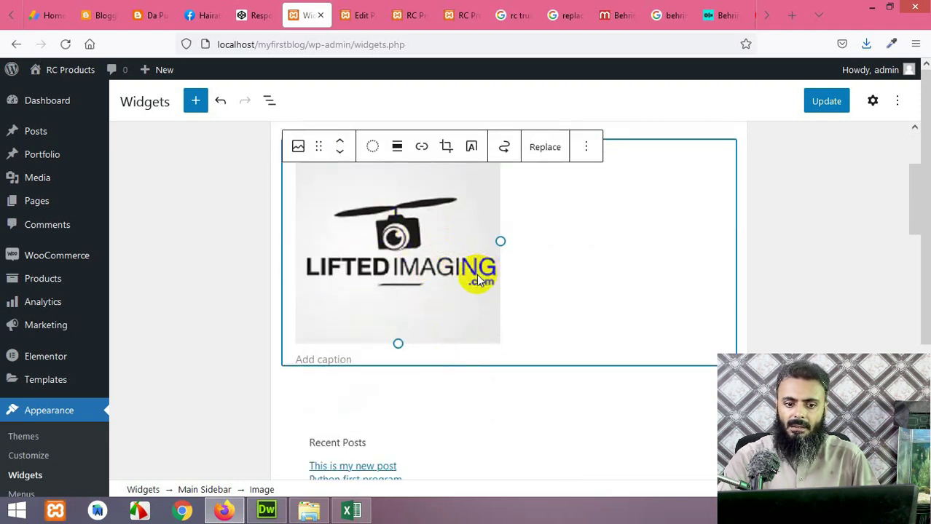
left_click(424, 146)
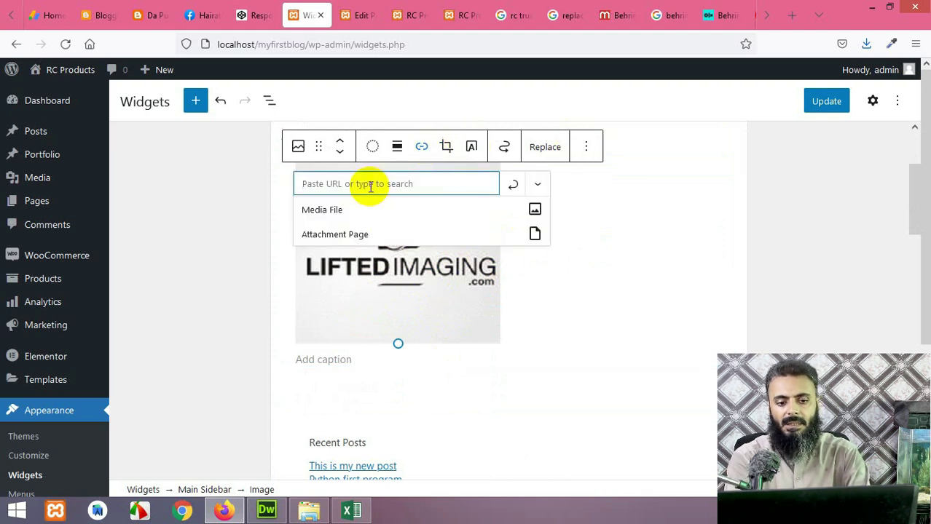
type("https")
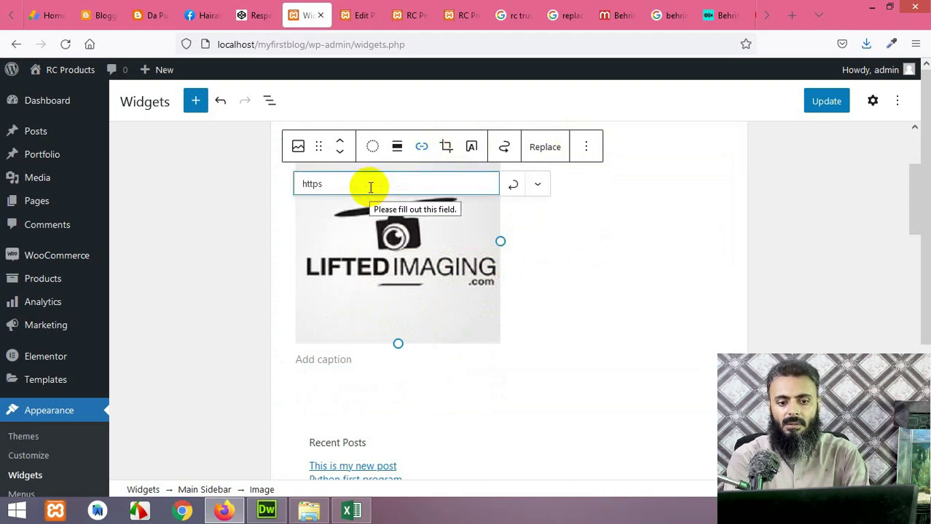
type("://google.com")
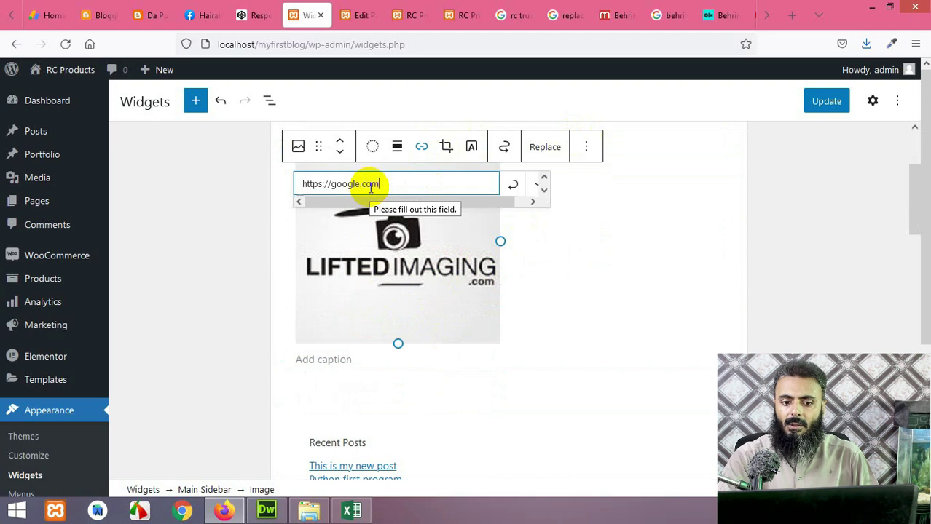
left_click(830, 110)
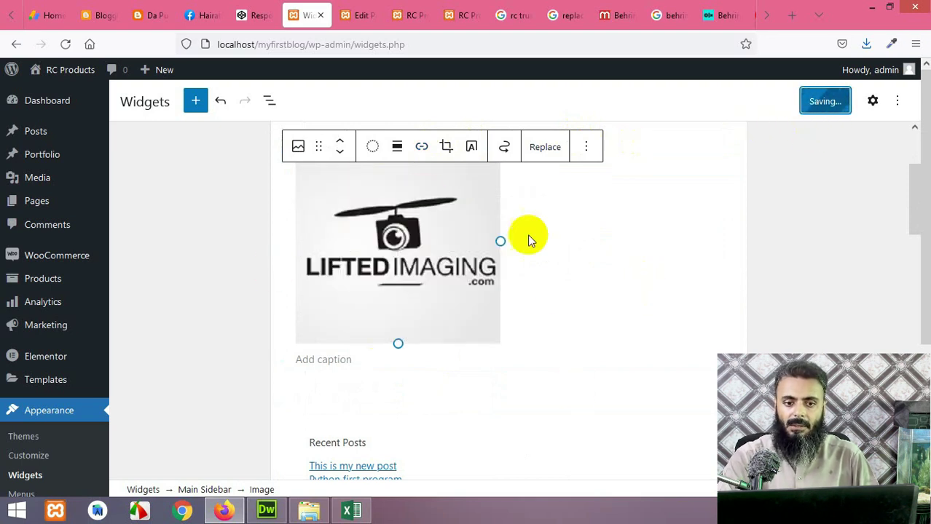
Step: View the site's home page to check the new image in the sidebar
scroll(510, 298, "up", 1)
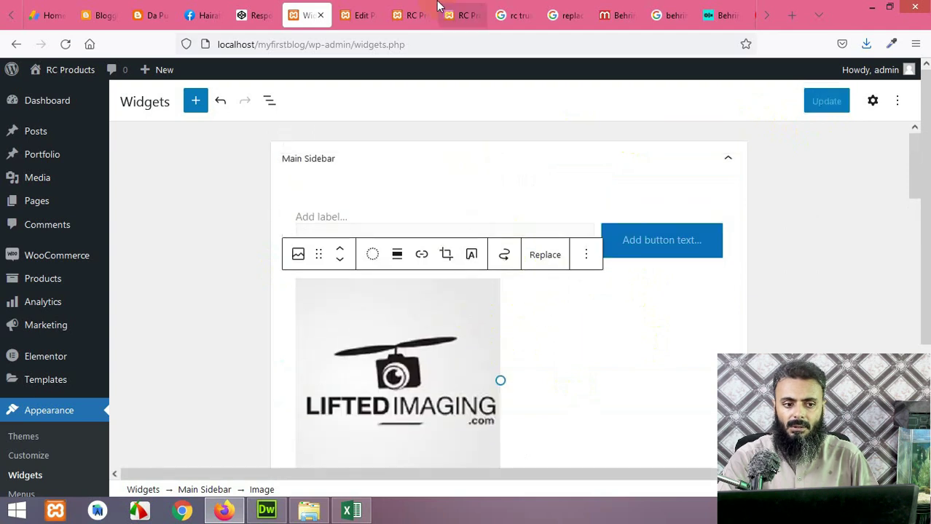
left_click(459, 15)
left_click(416, 14)
key("ctrl+Tab")
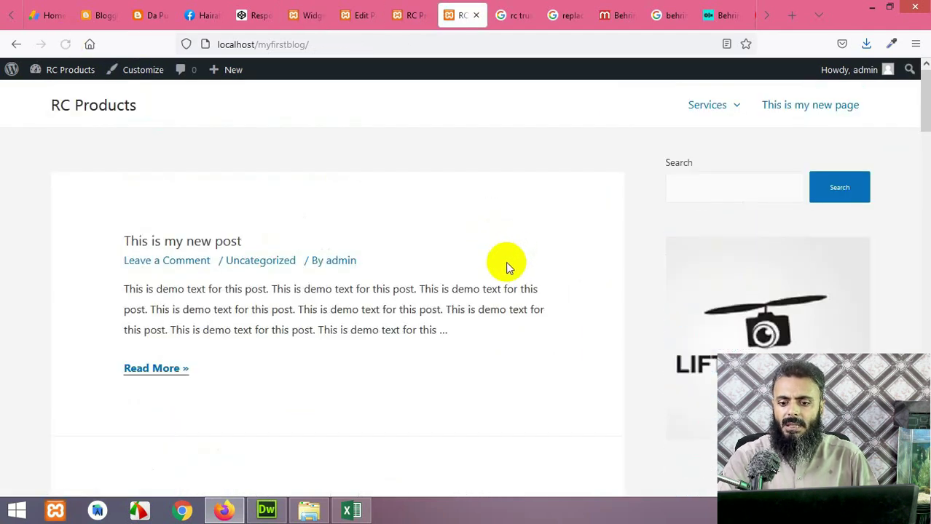
scroll(736, 198, "down", 2)
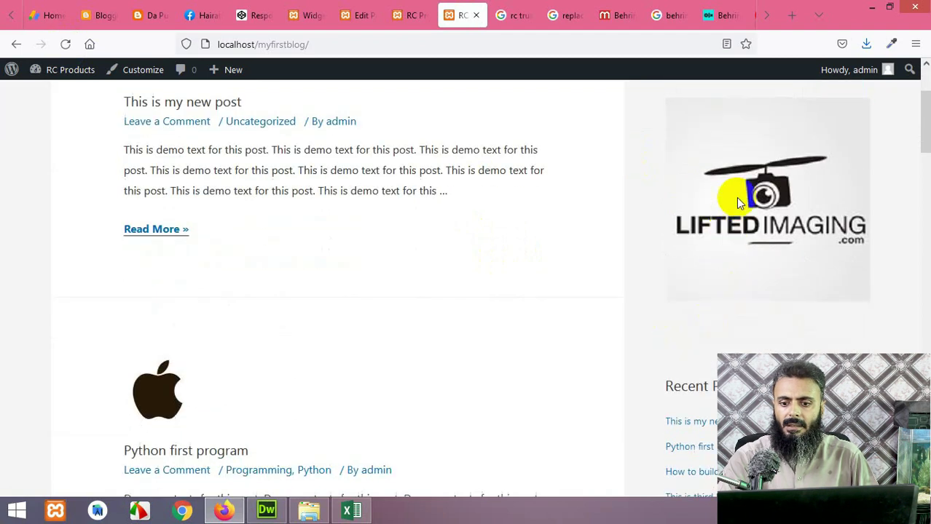
scroll(778, 256, "up", 1)
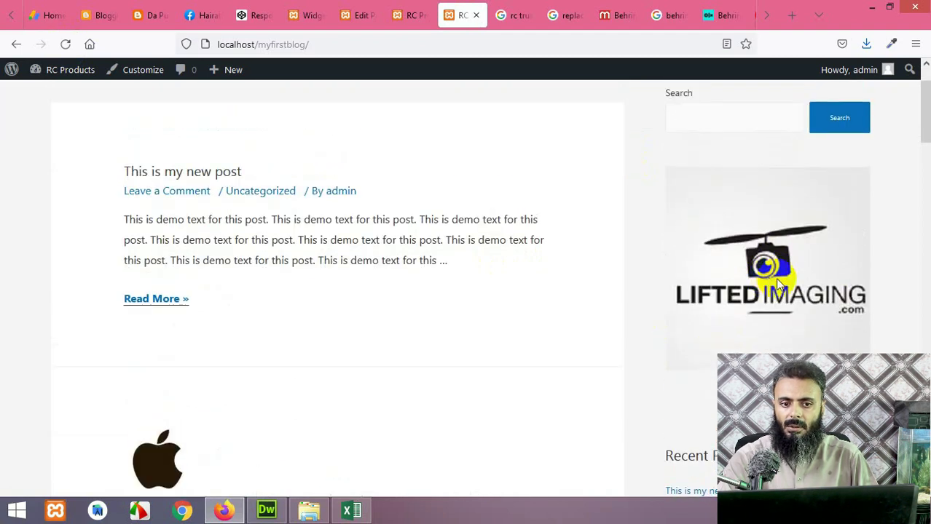
left_click(412, 9)
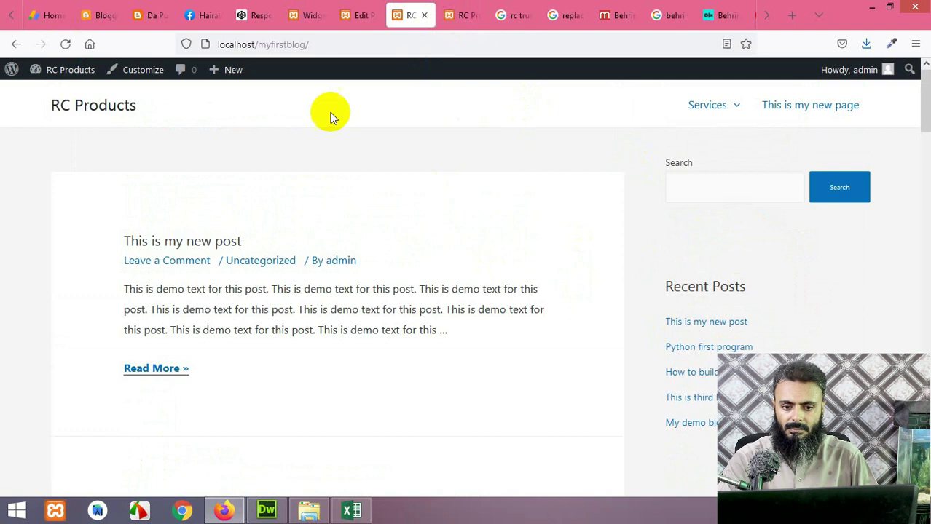
left_click(357, 15)
left_click(308, 14)
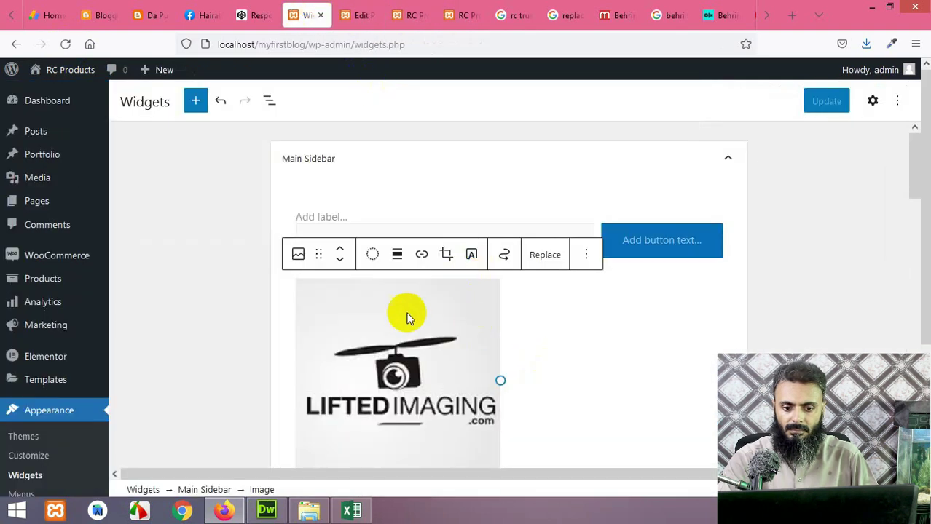
left_click(422, 255)
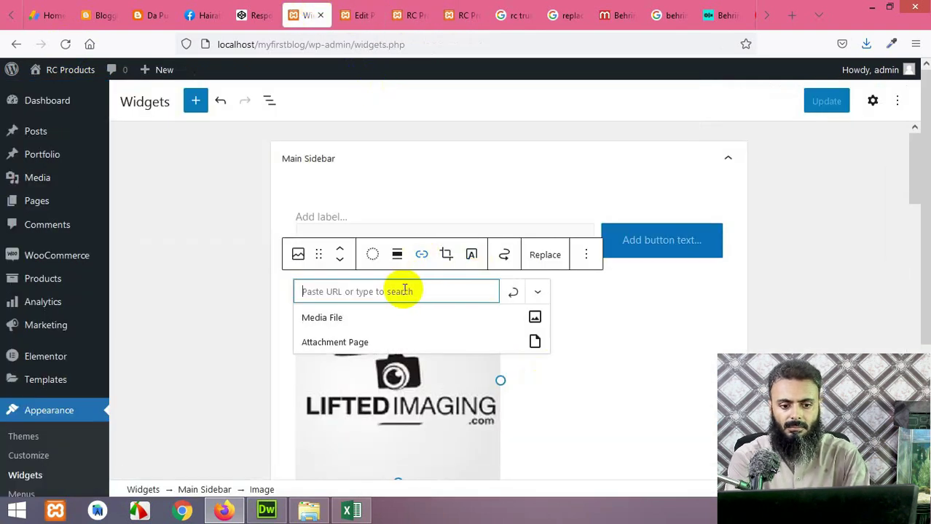
type("https://go")
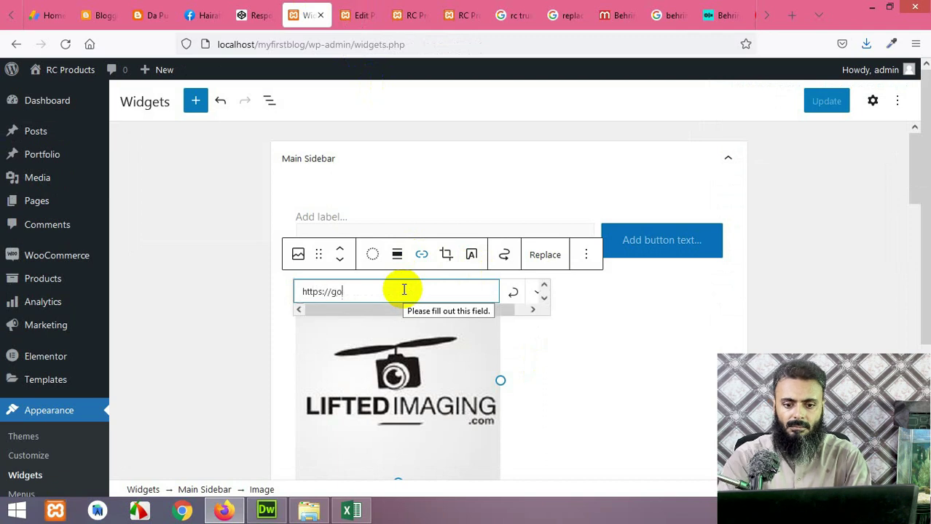
type("ogle.com")
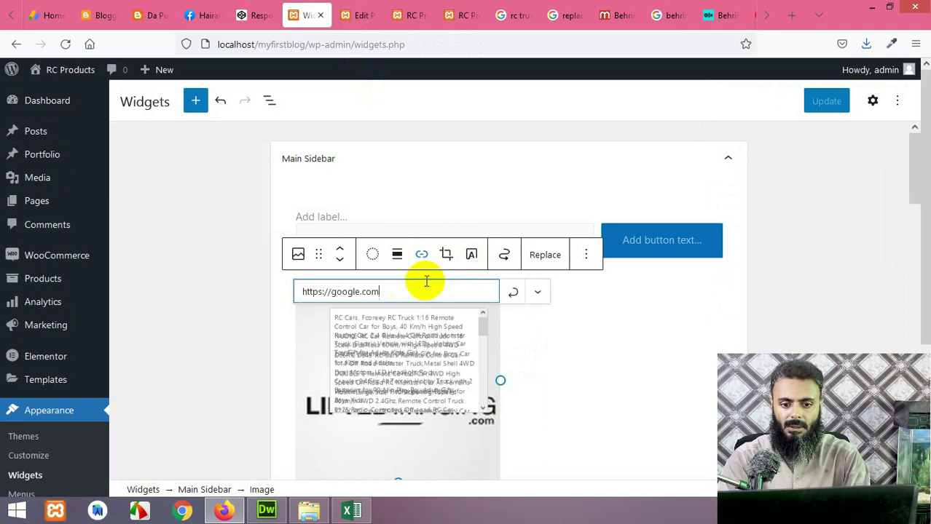
left_click(511, 296)
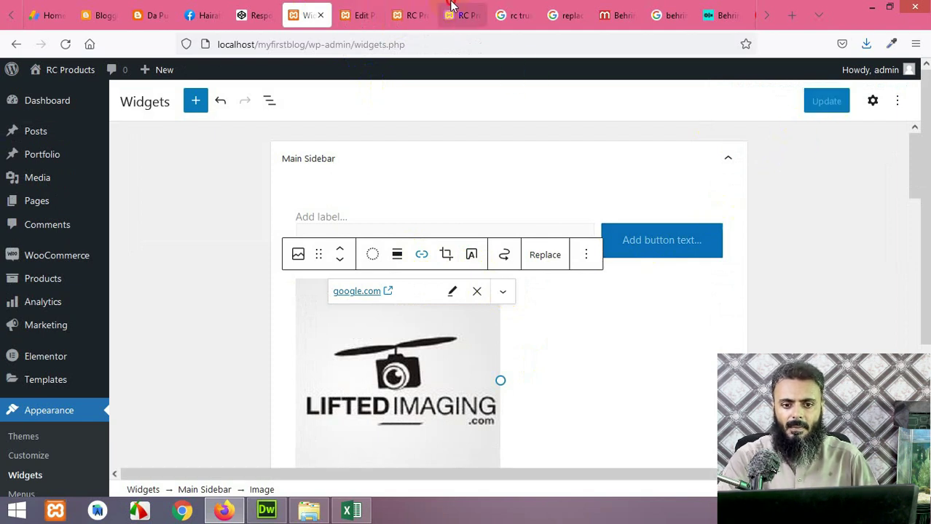
Step: Test the sidebar logo's link from the home page, return to the blog and look over the page
left_click(455, 10)
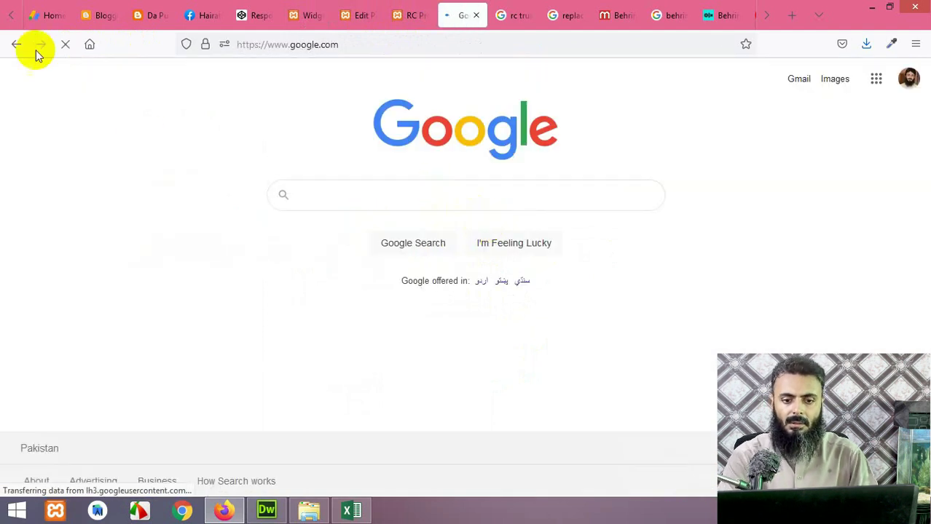
left_click(16, 45)
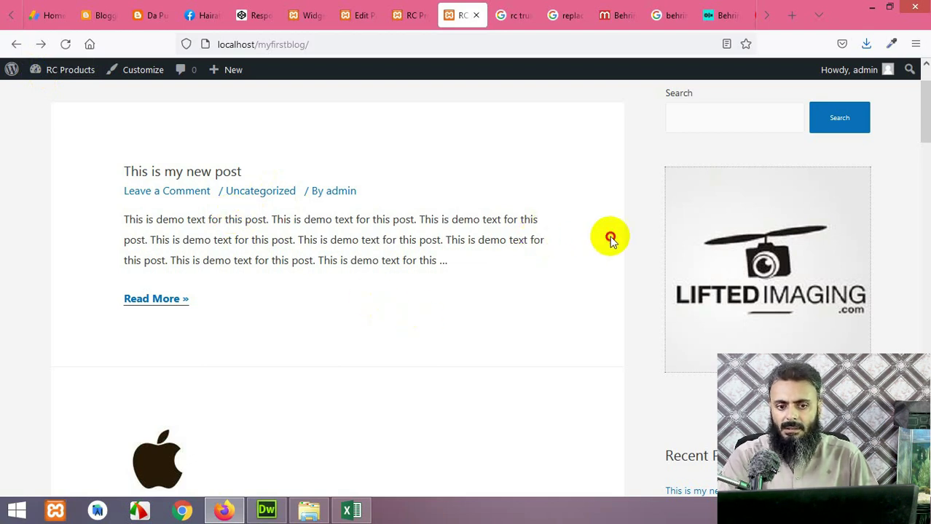
scroll(627, 270, "down", 4)
scroll(624, 289, "up", 4)
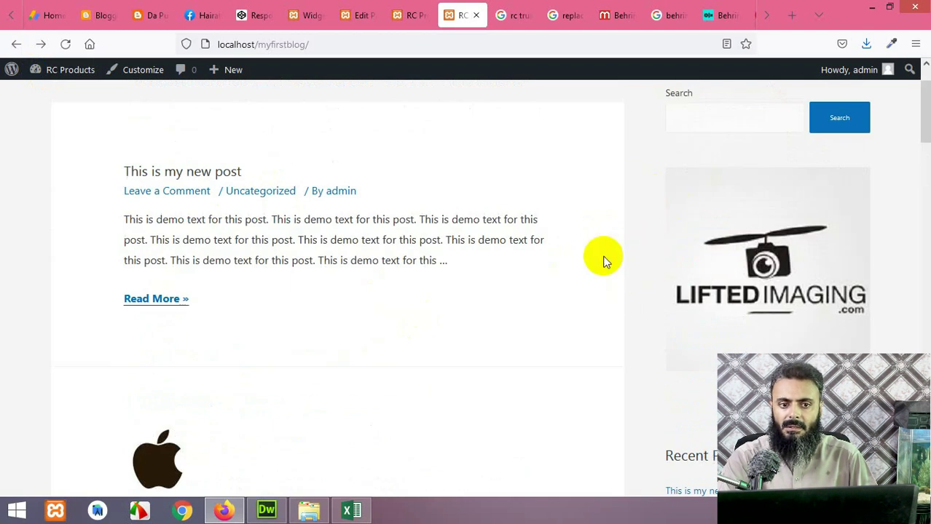
scroll(635, 297, "up", 2)
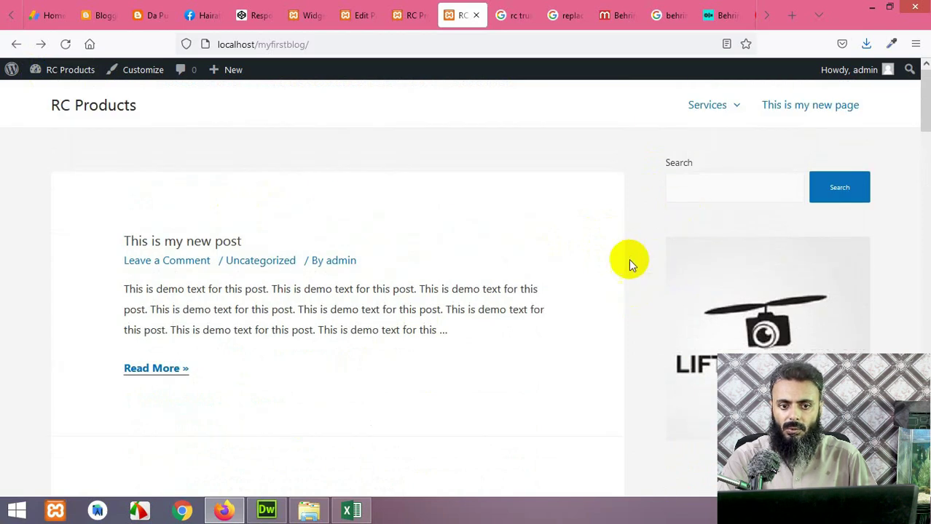
left_click(357, 8)
left_click(408, 14)
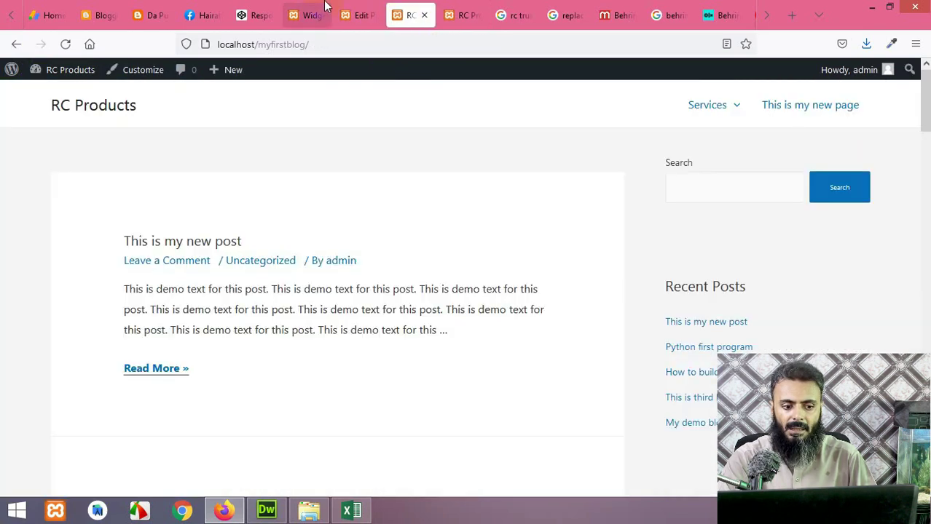
left_click(306, 14)
scroll(27, 412, "down", 2)
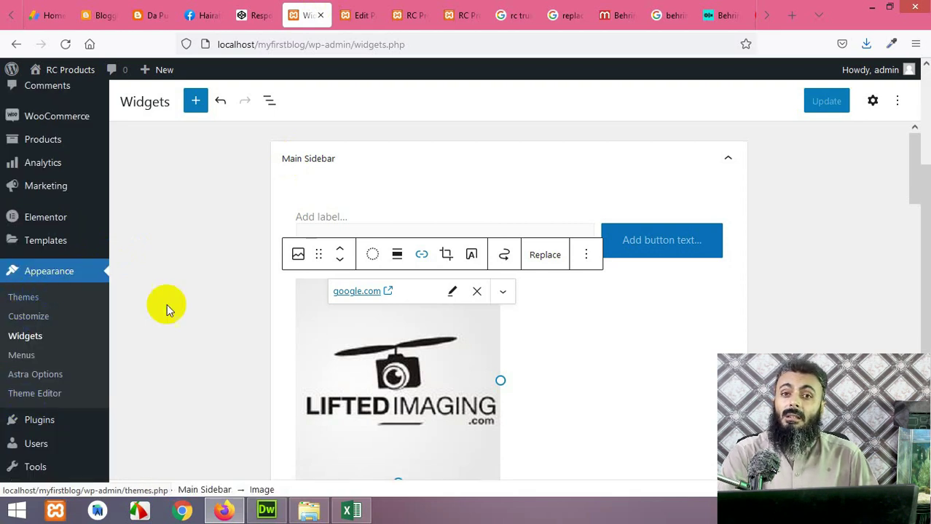
scroll(35, 365, "up", 1)
left_click(22, 388)
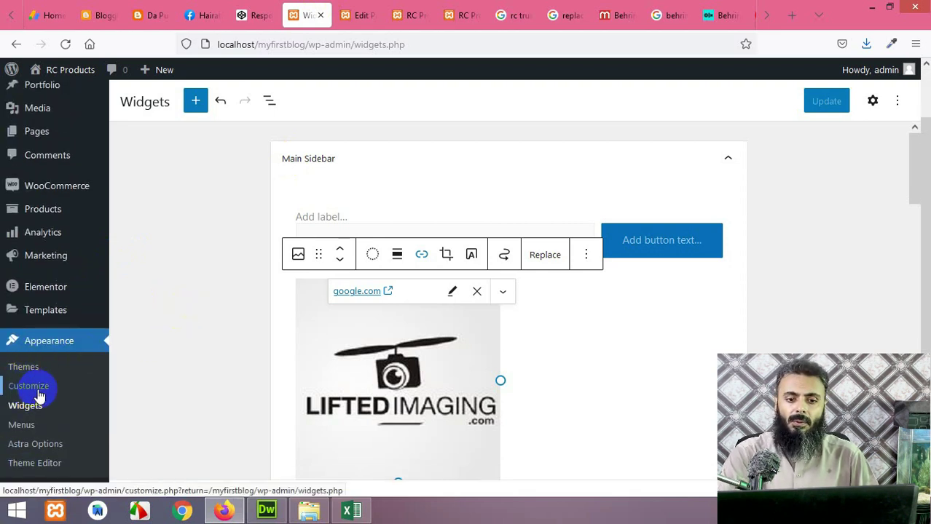
Step: Check the sidebar logo on the home page and on the post "This is my new post"
left_click(446, 7)
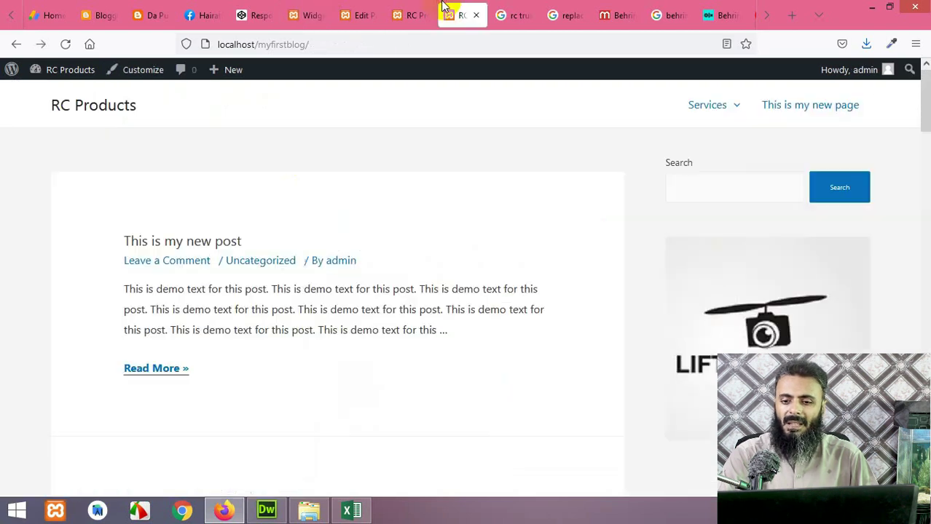
scroll(447, 312, "down", 1)
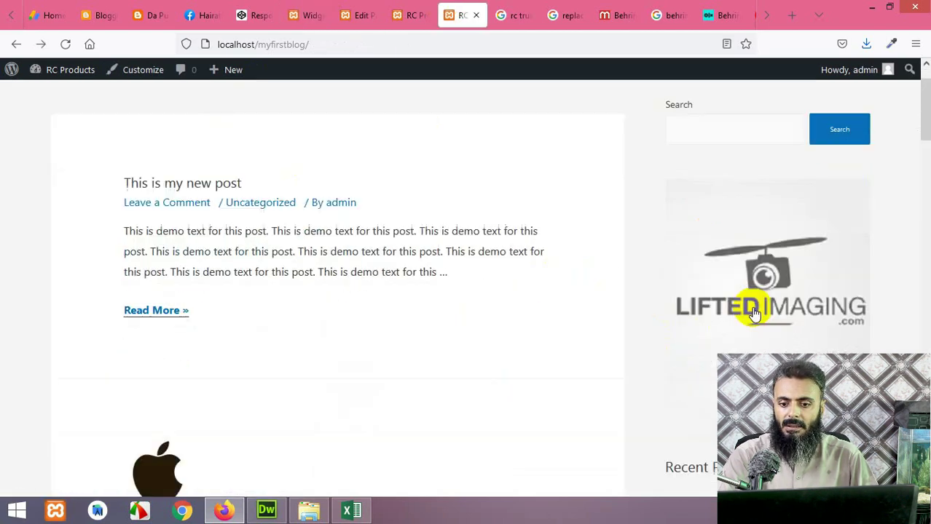
scroll(369, 313, "down", 3)
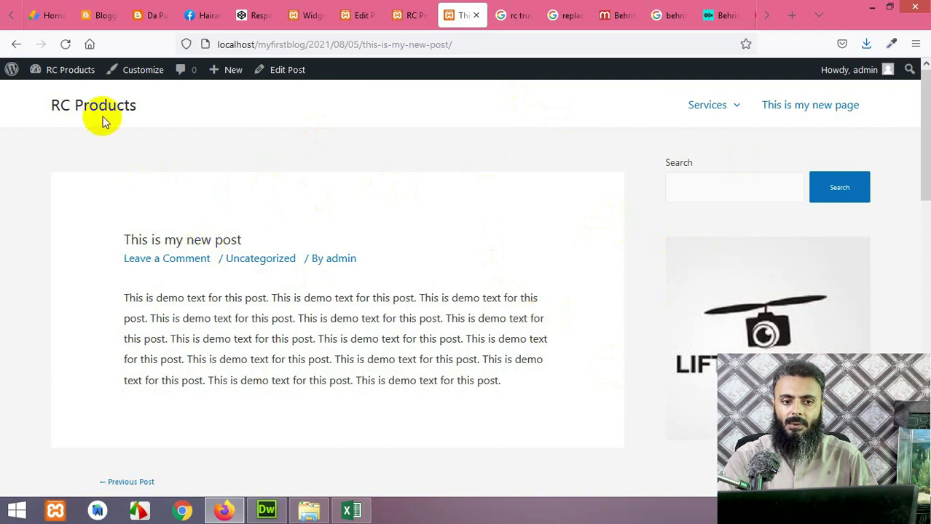
left_click(306, 15)
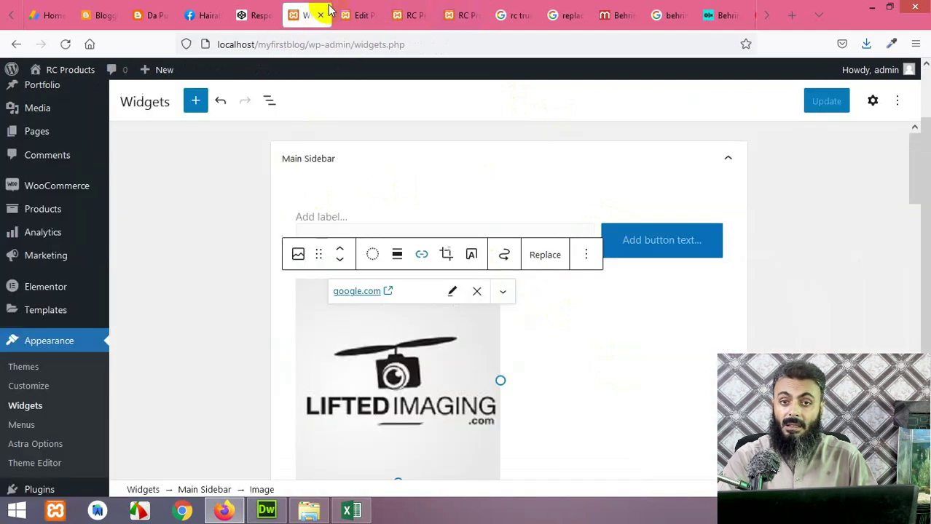
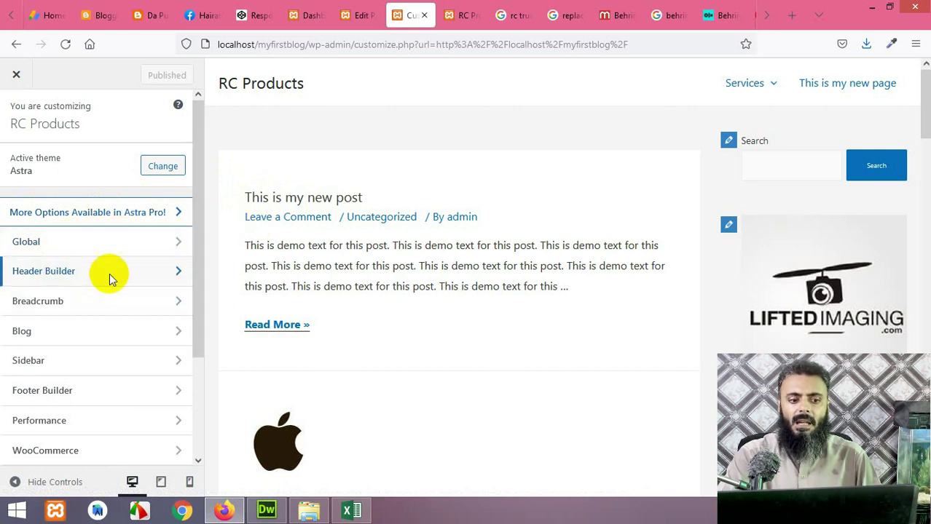
Step: Go from the admin dashboard to the Astra theme options and open the customizer's logo upload settings
left_click(319, 10)
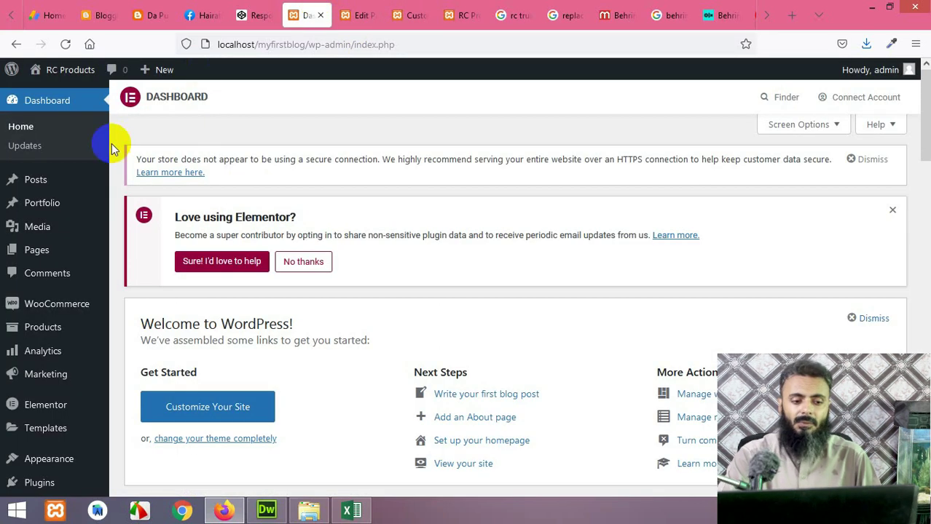
scroll(118, 157, "down", 3)
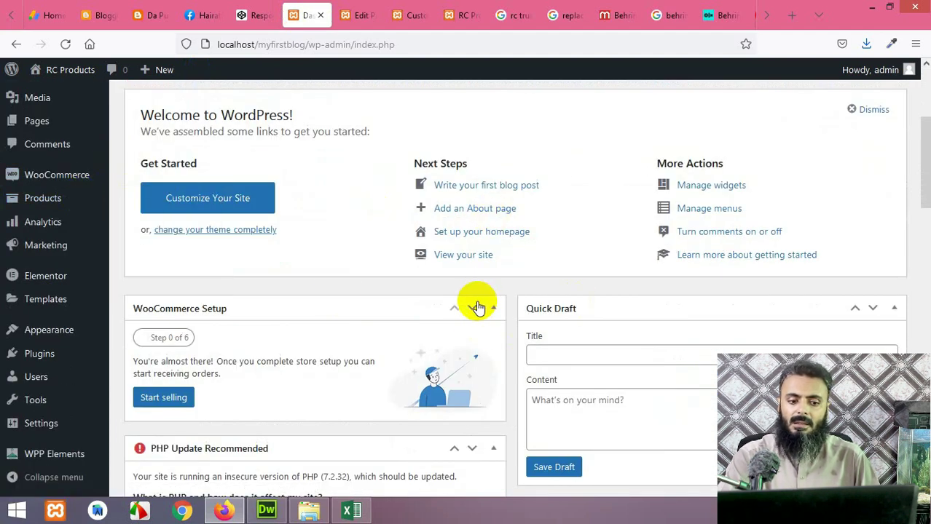
mouse_move(64, 337)
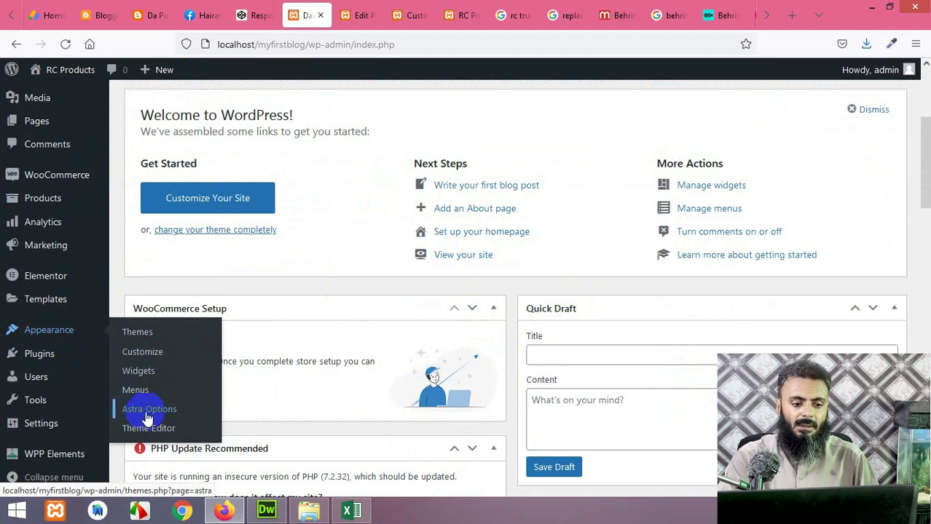
scroll(63, 422, "down", 3)
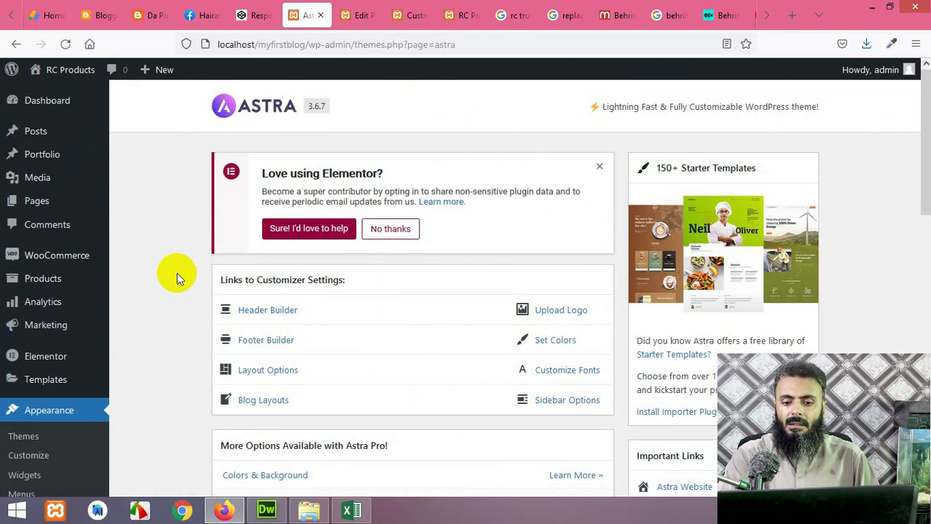
left_click(554, 315)
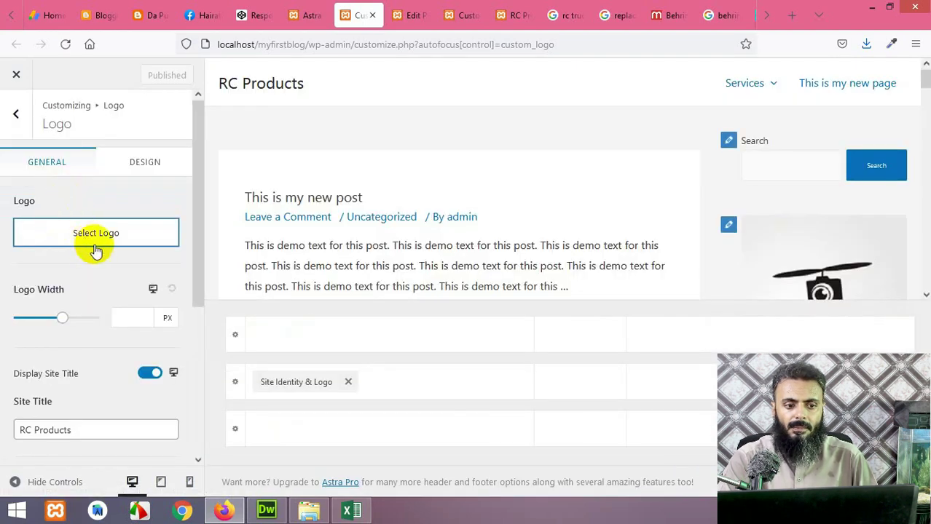
Step: Choose the TorchDrone image torch-drone-logo-by-simplepixel-dribbble.png from the media library as the site logo
left_click(112, 242)
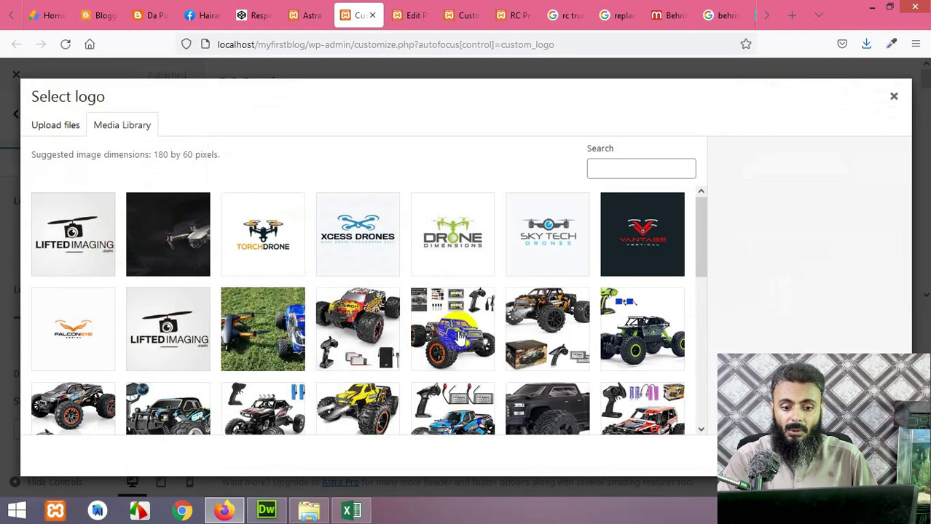
scroll(430, 321, "down", 6)
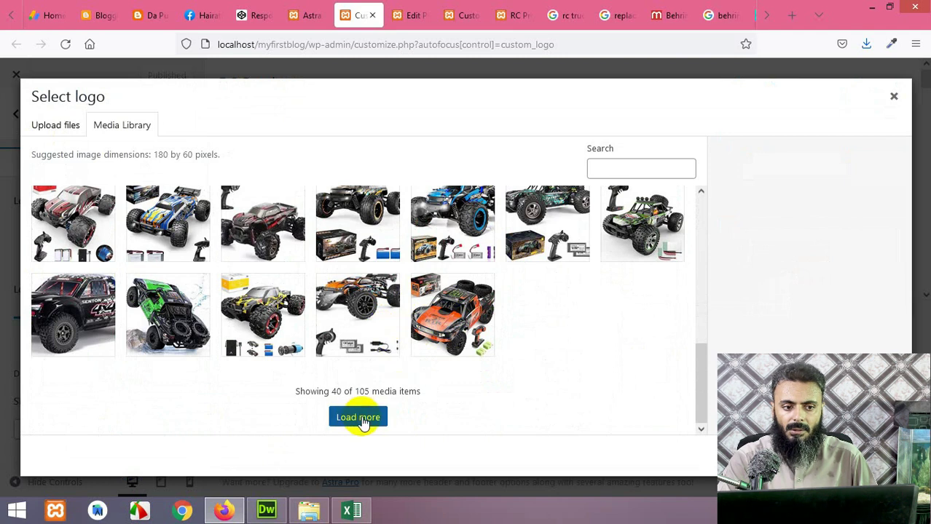
left_click(48, 125)
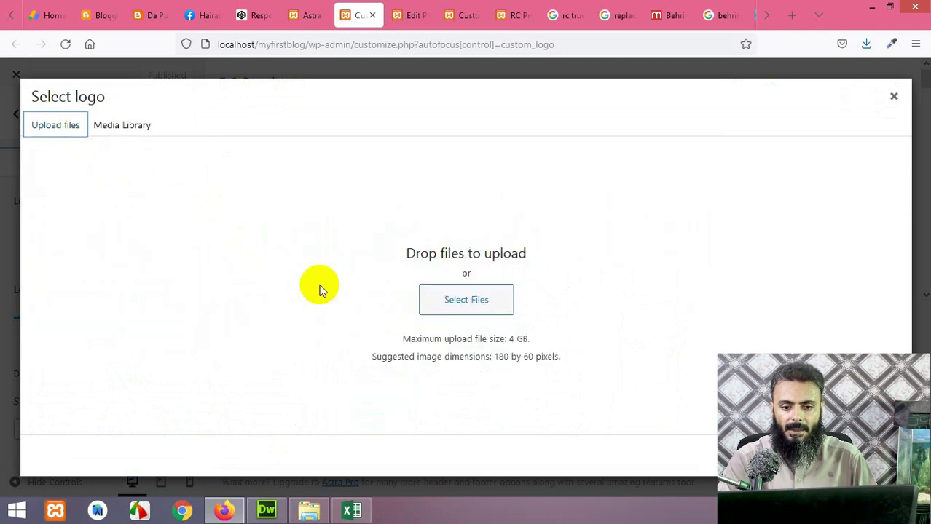
left_click(115, 124)
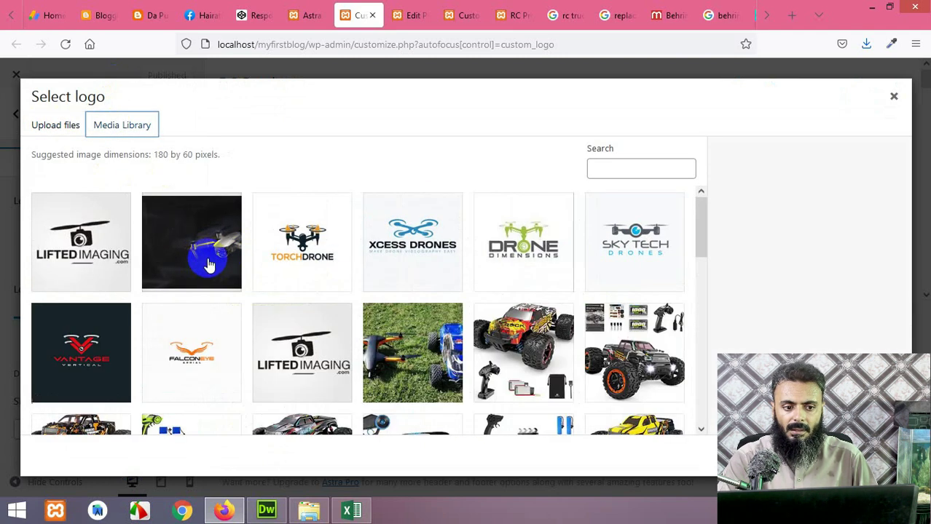
left_click(83, 258)
left_click(335, 244)
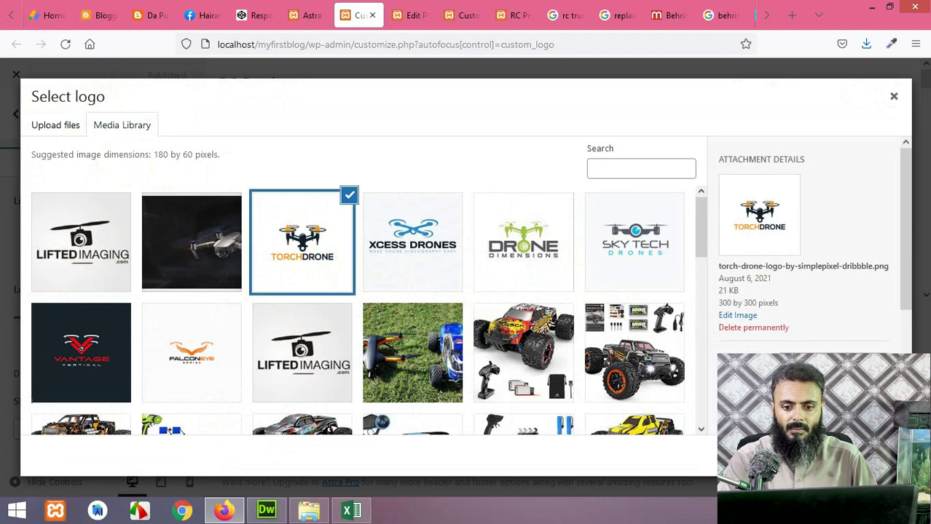
left_click(877, 456)
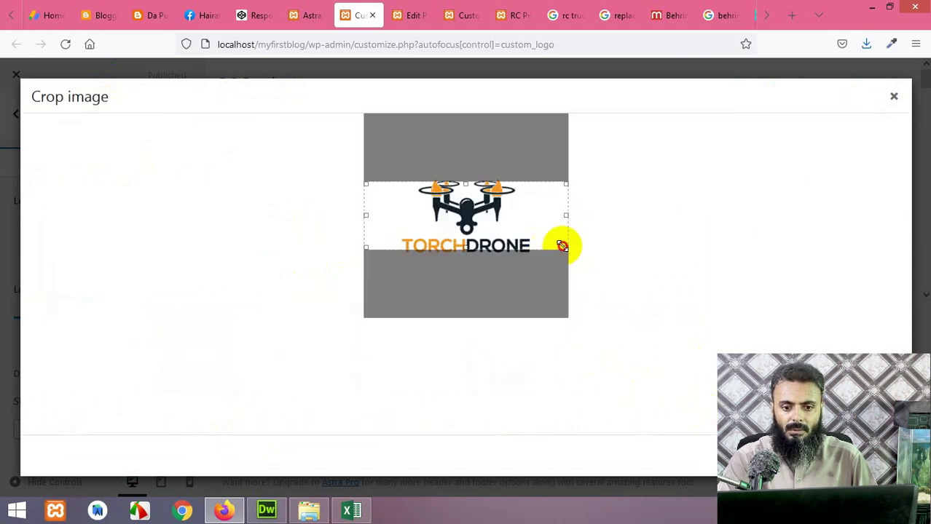
Step: Enlarge the crop area to include the whole TorchDrone drawing and text, apply the crop and publish the header logo
left_click_drag(566, 251, 565, 254)
left_click_drag(464, 184, 464, 179)
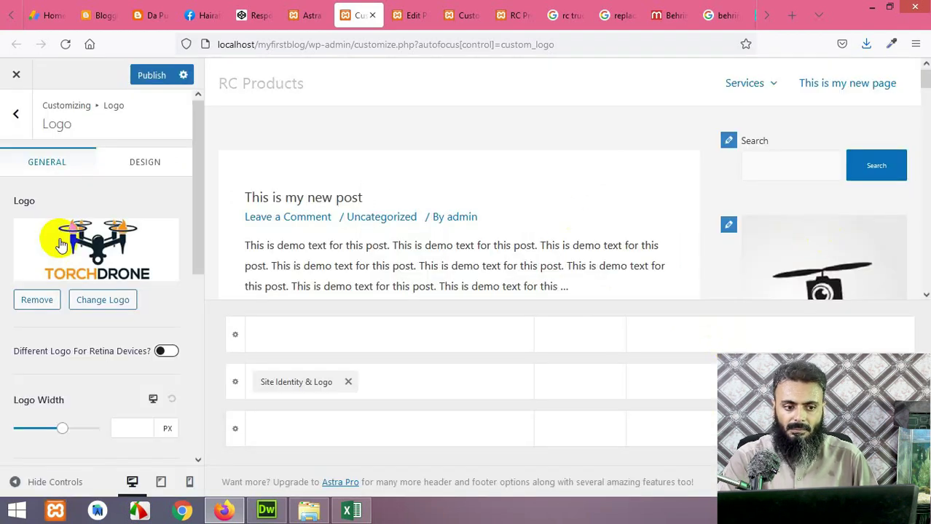
scroll(62, 302, "down", 5)
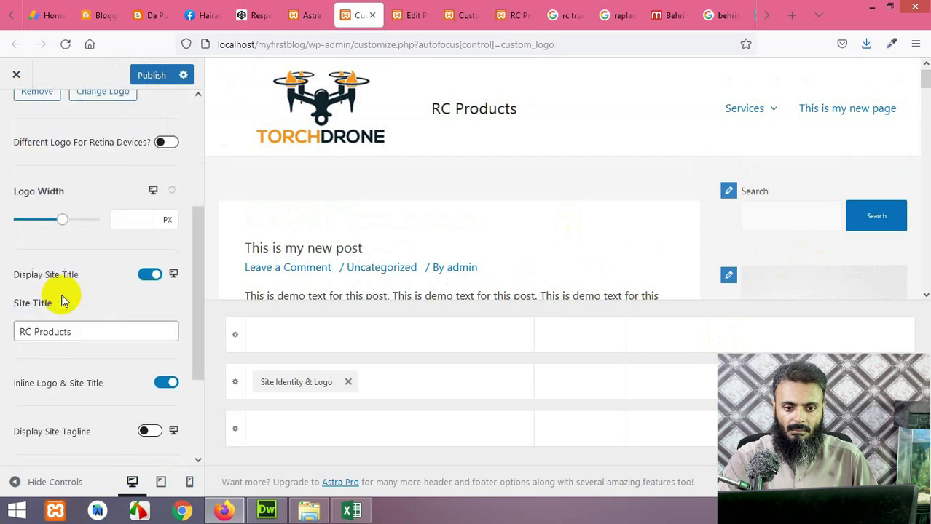
left_click(150, 76)
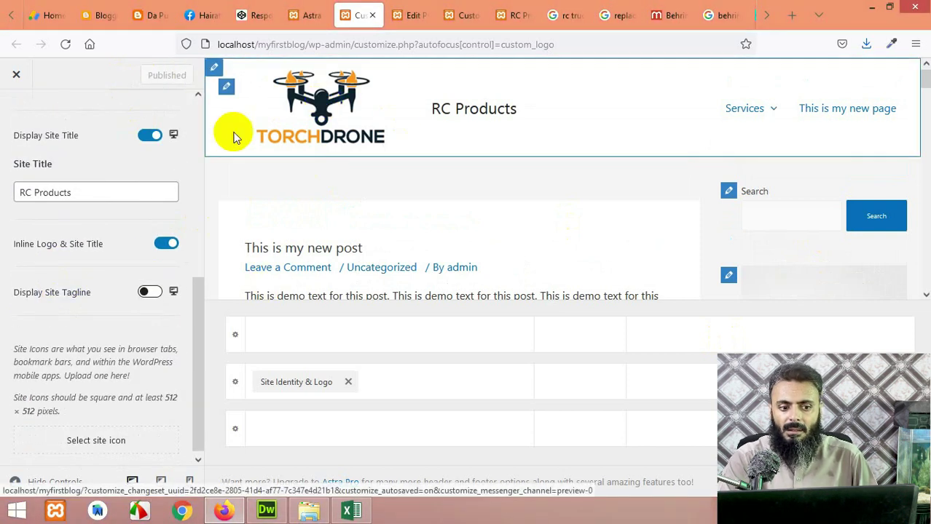
scroll(11, 271, "up", 2)
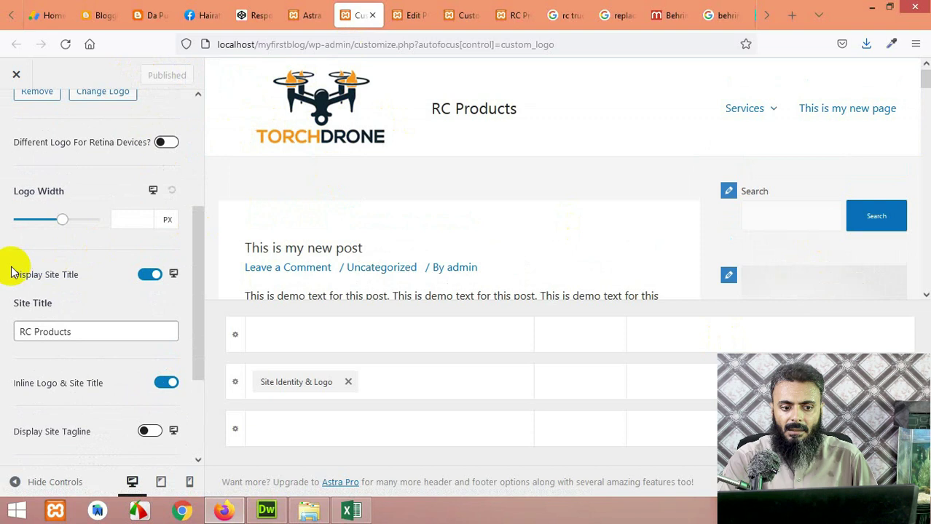
Step: Turn off the site title display, publish the change and reload the home page to check the header
left_click(150, 277)
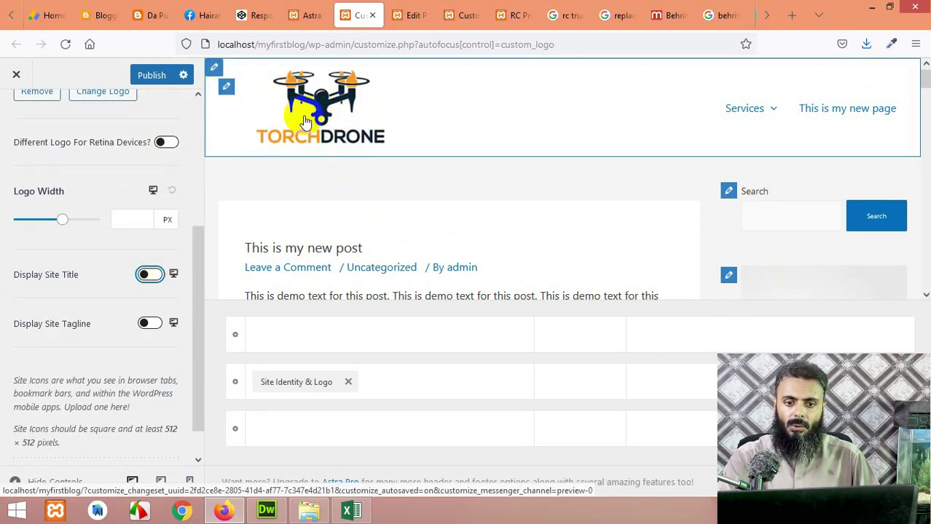
left_click(152, 76)
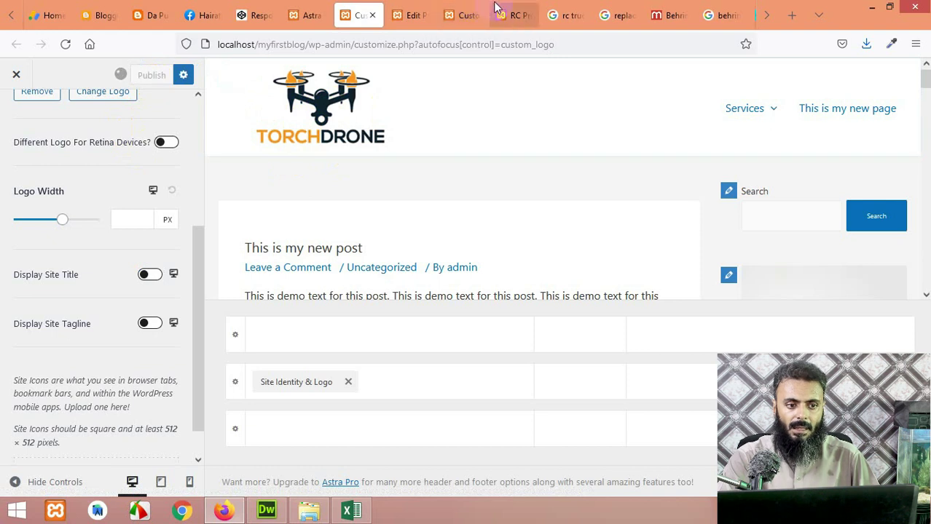
left_click(495, 11)
left_click(65, 44)
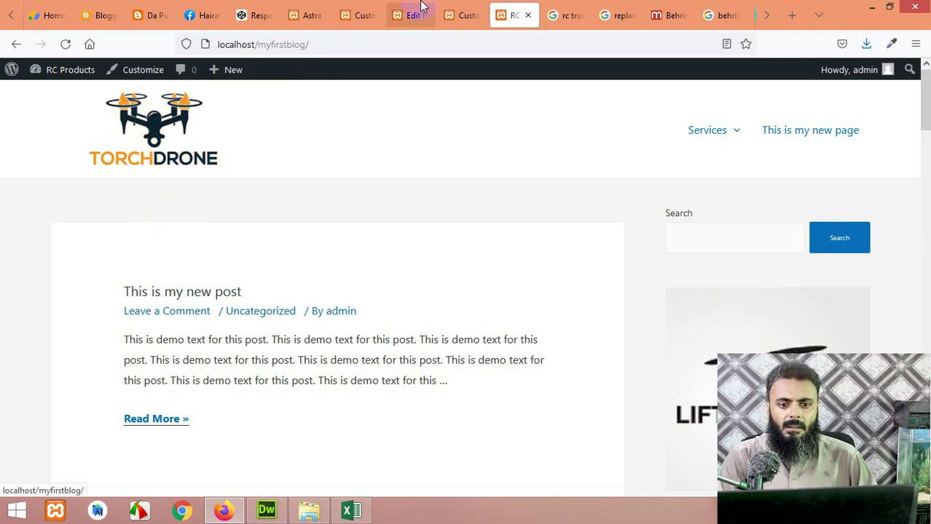
Step: Set the body font family to Roboto in the customizer's global base typography settings and publish the change
left_click(452, 7)
left_click(409, 15)
left_click(458, 14)
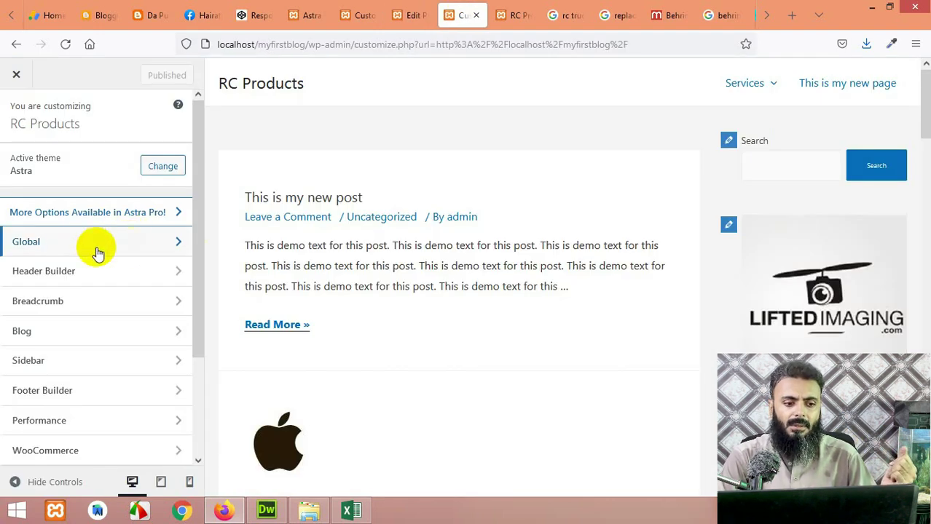
left_click(38, 245)
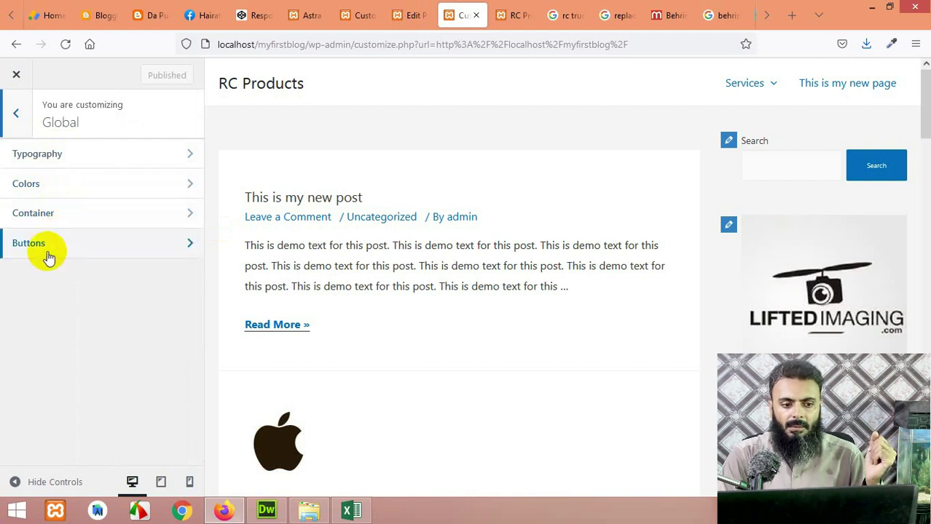
left_click(58, 156)
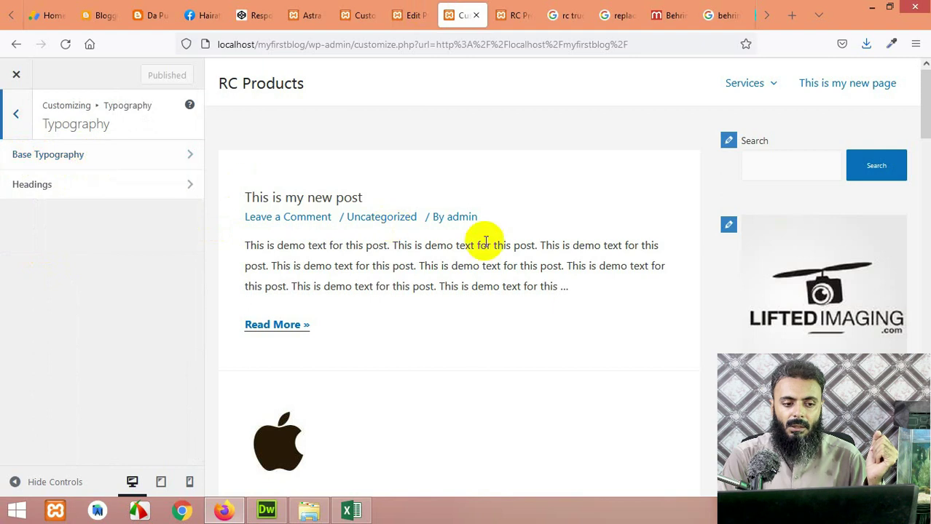
left_click(67, 168)
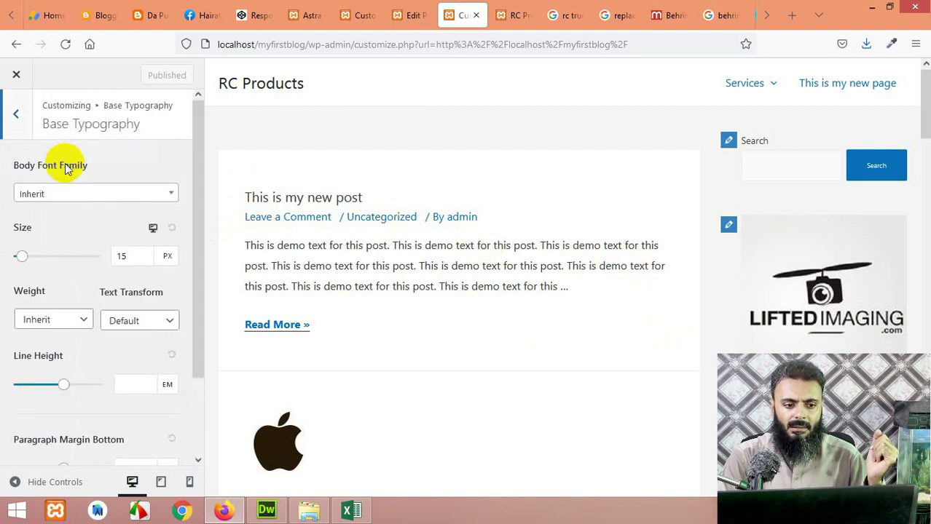
left_click(116, 192)
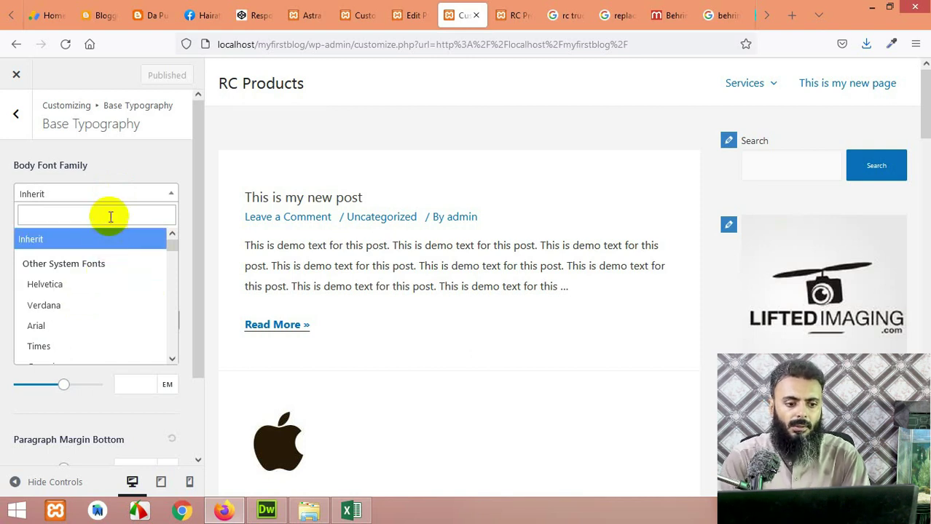
type("robot")
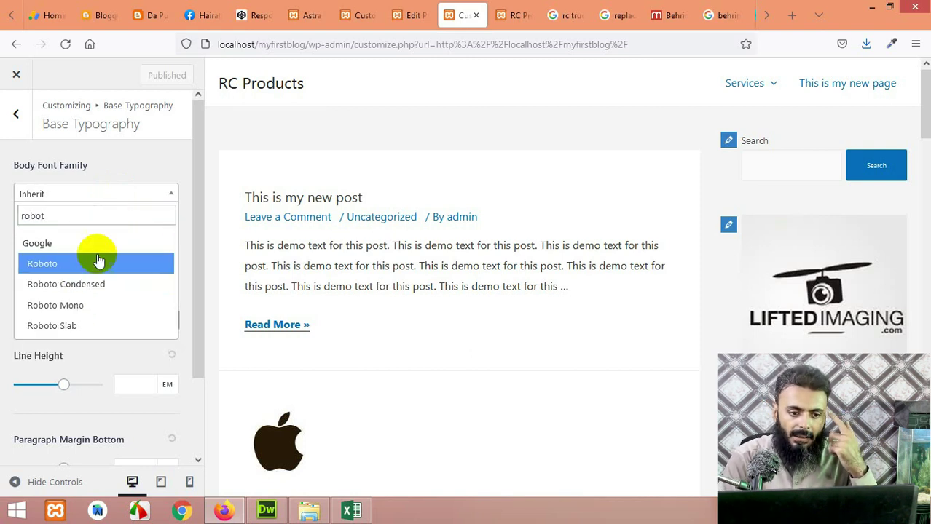
left_click(75, 264)
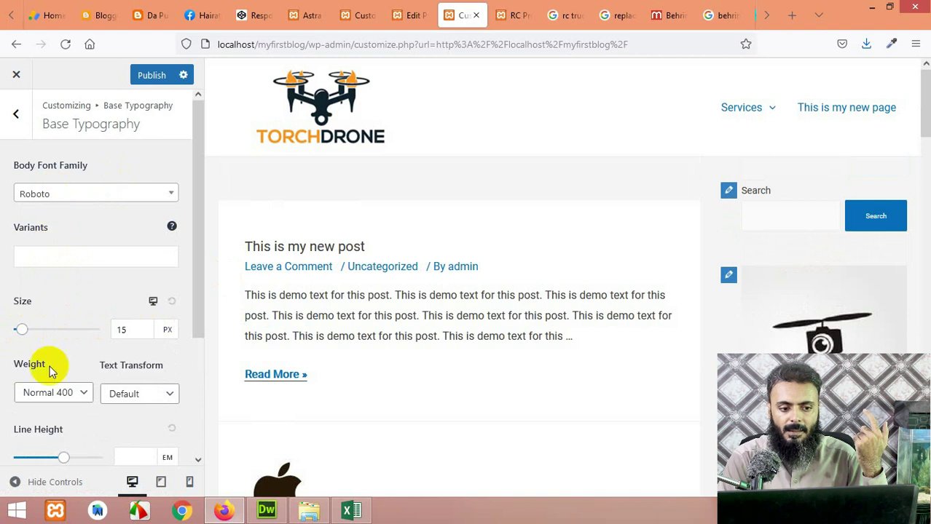
scroll(146, 326, "down", 4)
scroll(93, 394, "up", 4)
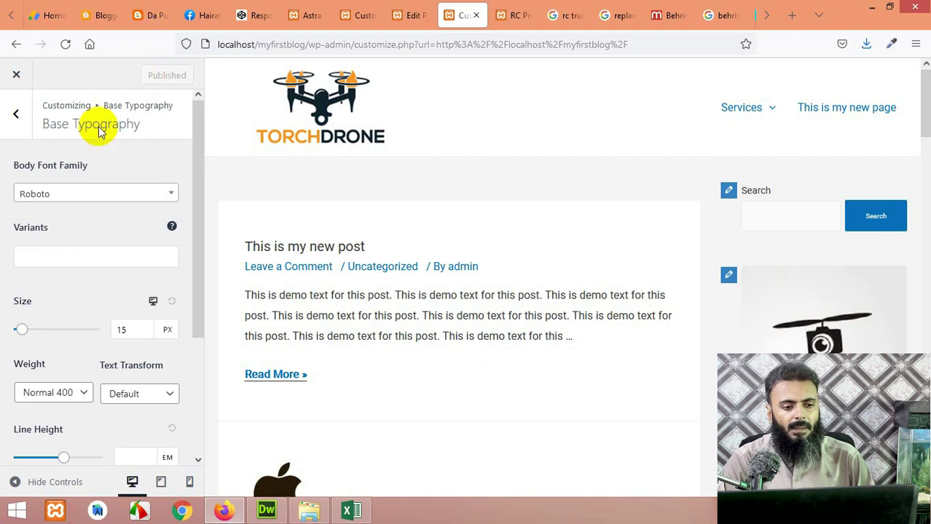
Step: Set the heading font family to Roboto in the global typography settings
left_click(15, 116)
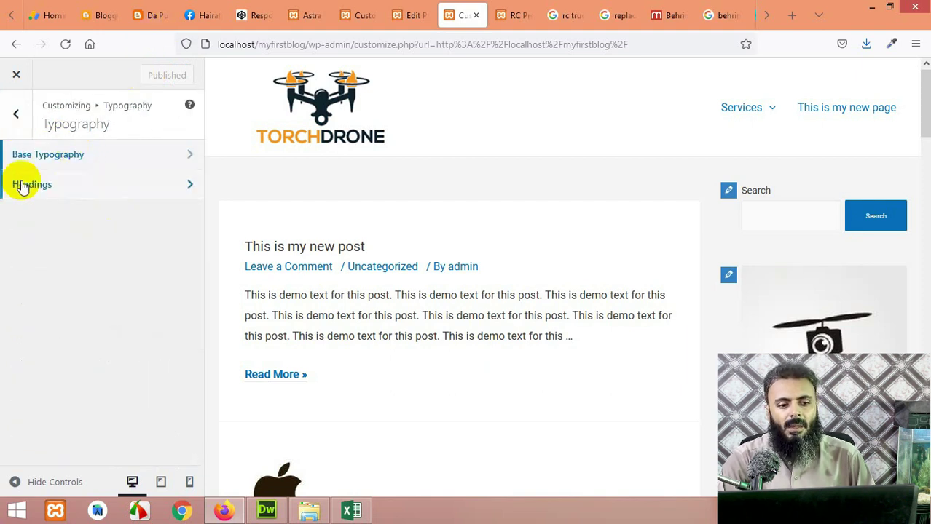
left_click(40, 191)
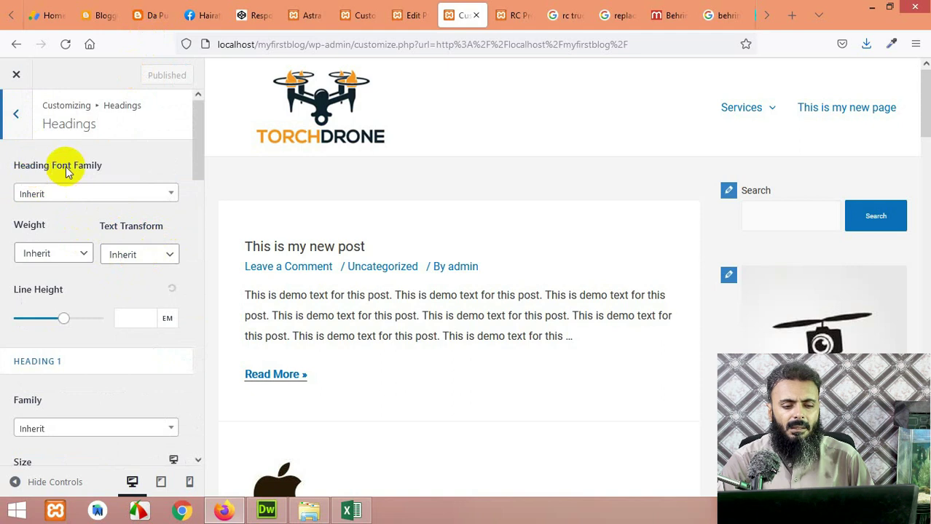
left_click(70, 196)
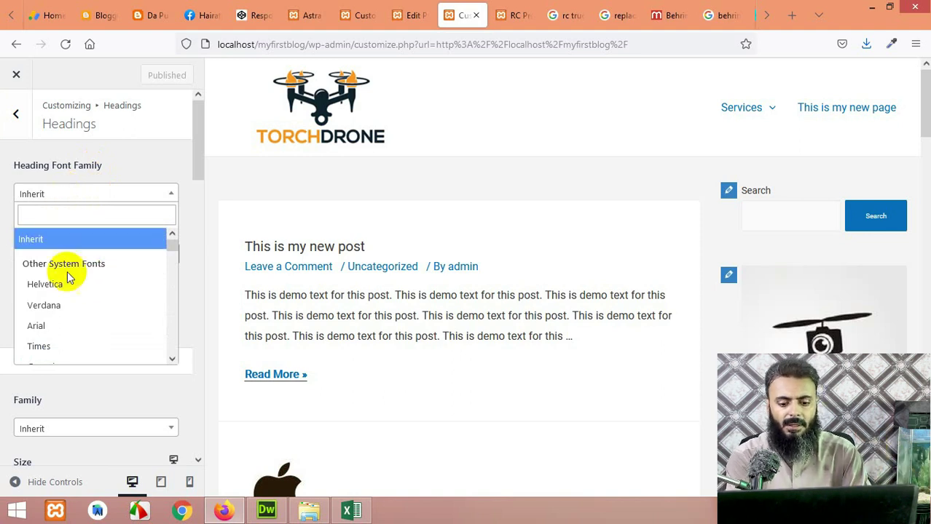
left_click(68, 216)
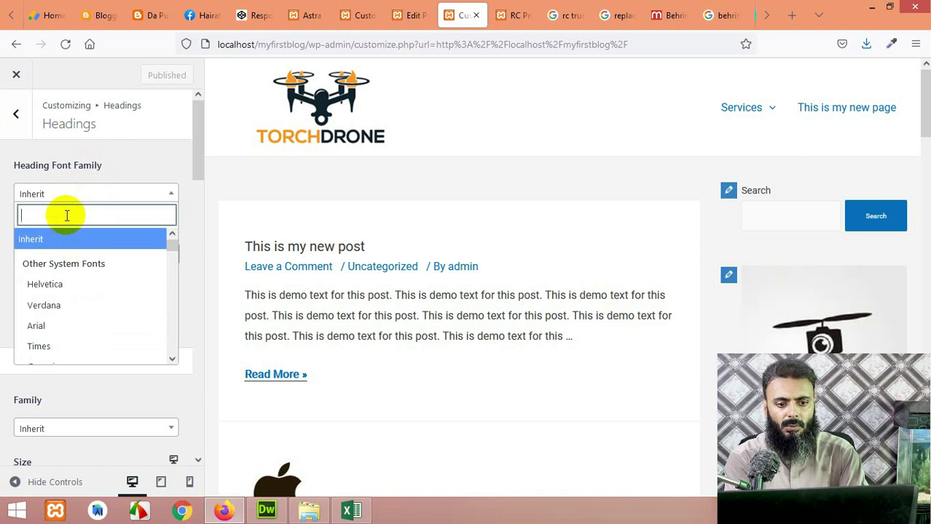
type("roboto")
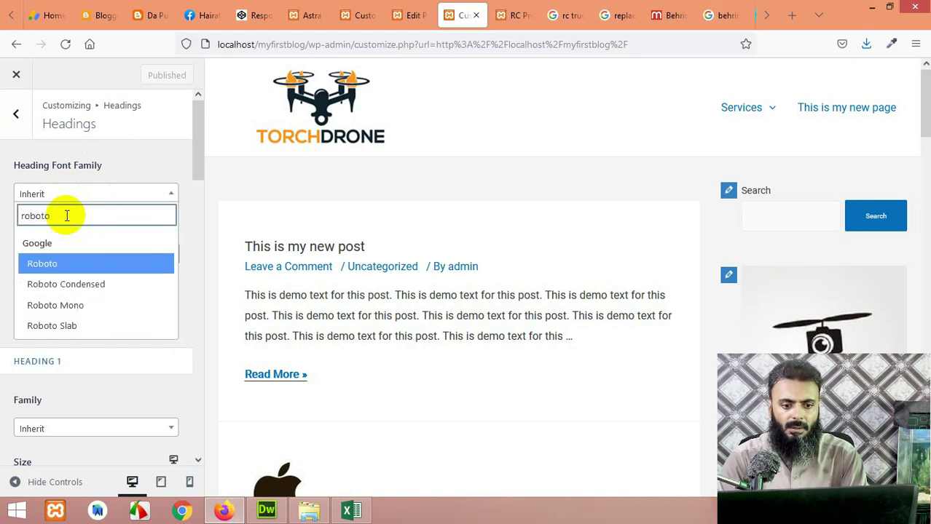
left_click(54, 262)
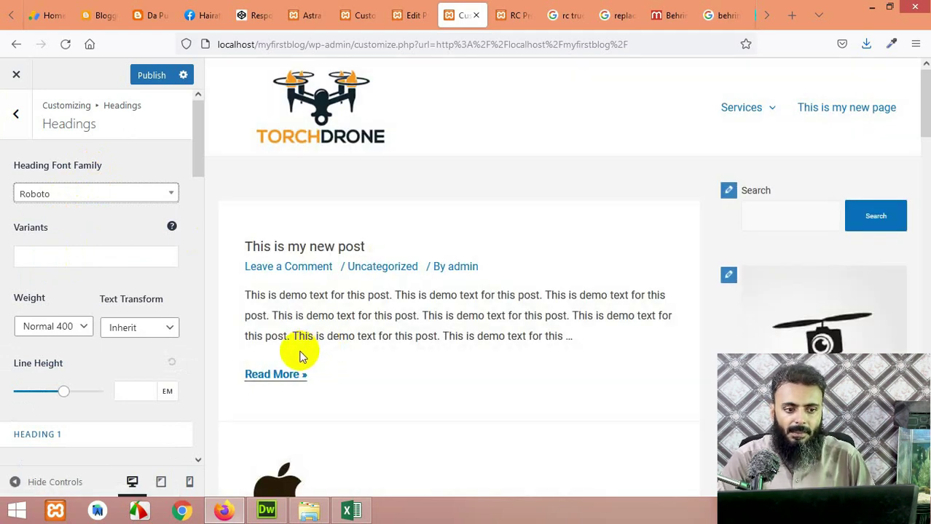
Step: Review the weight, size and line height settings for Heading 1 through Heading 6, and return to the Global options
scroll(56, 270, "down", 2)
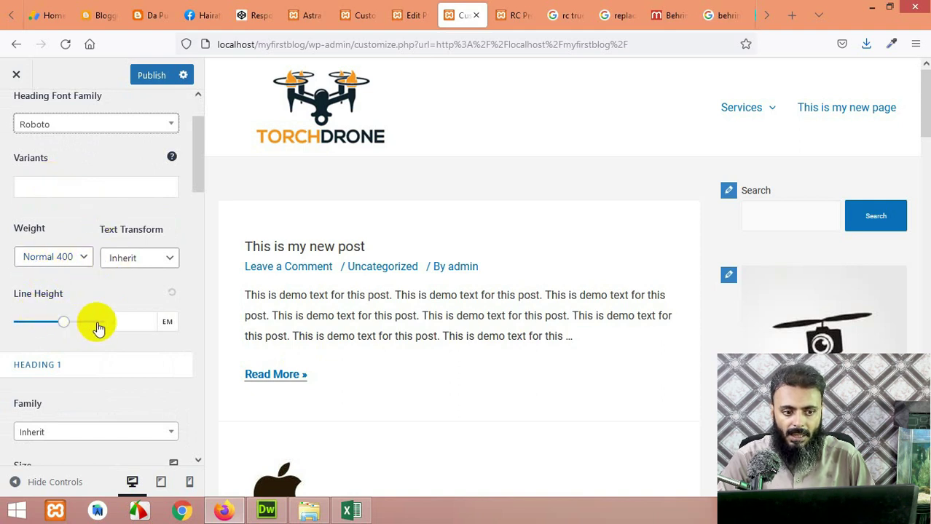
scroll(99, 329, "down", 4)
scroll(44, 233, "up", 4)
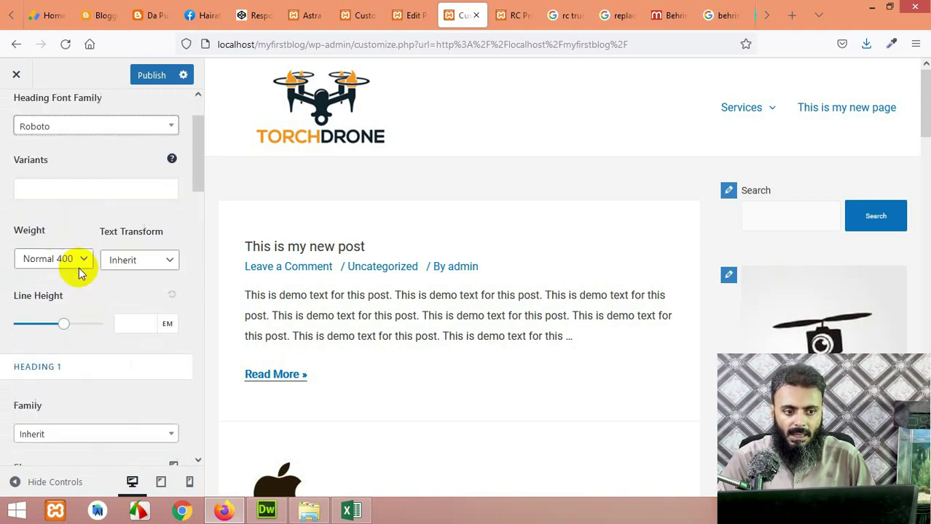
scroll(79, 267, "up", 2)
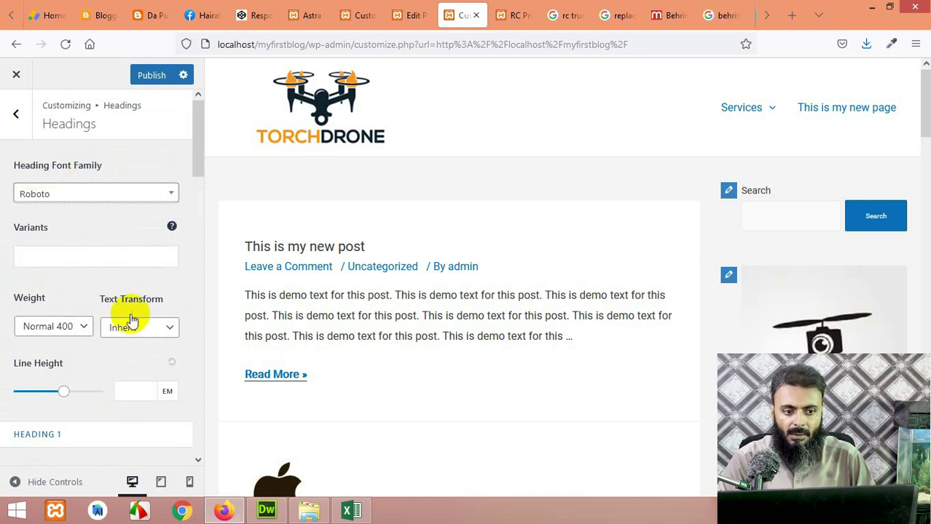
scroll(20, 239, "down", 10)
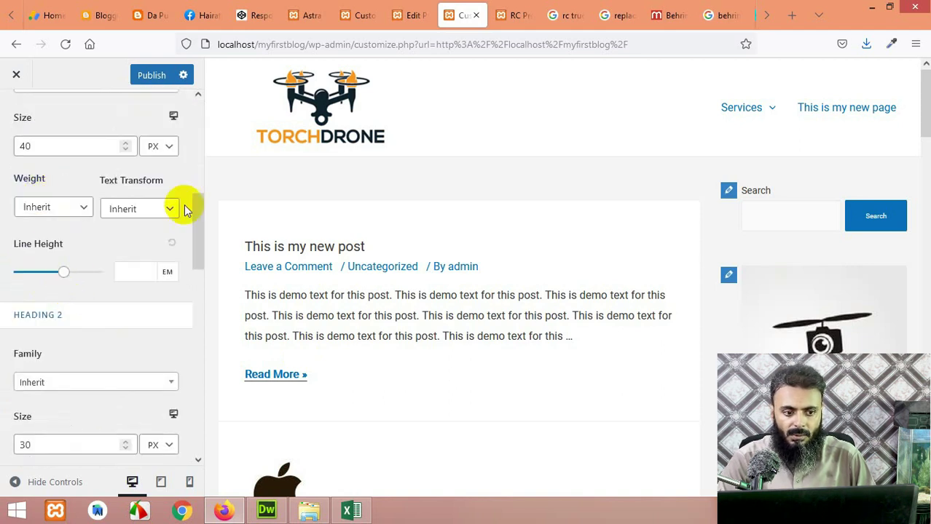
scroll(22, 277, "down", 2)
scroll(71, 284, "down", 8)
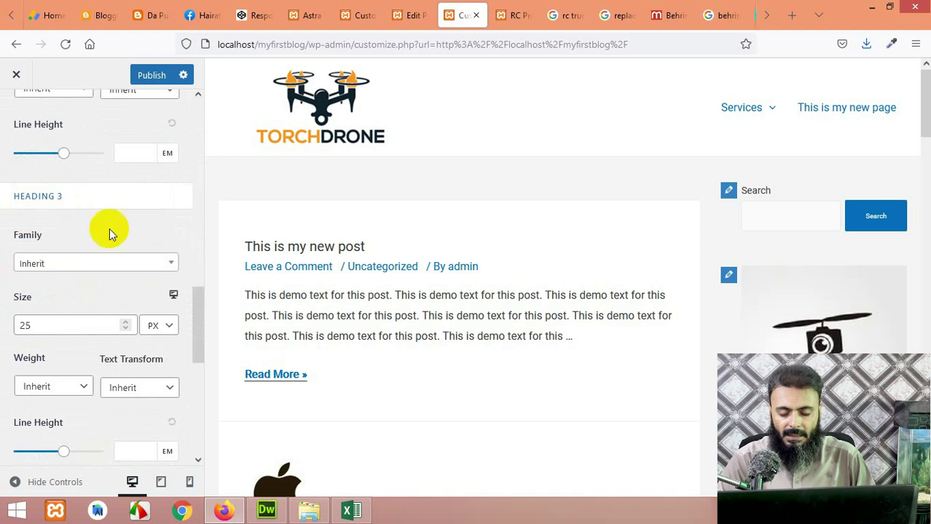
scroll(62, 313, "down", 8)
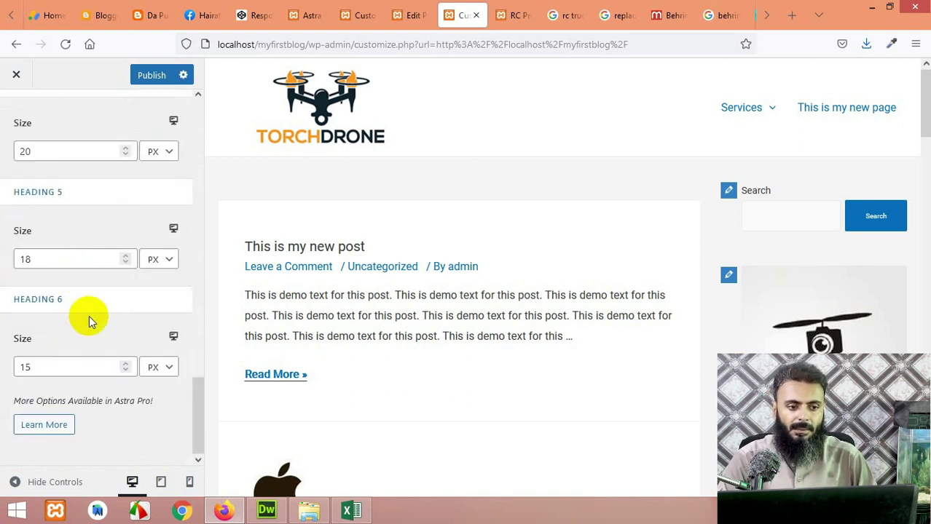
scroll(94, 306, "up", 8)
left_click(13, 76)
left_click(526, 299)
scroll(59, 178, "up", 5)
left_click(19, 118)
left_click(19, 116)
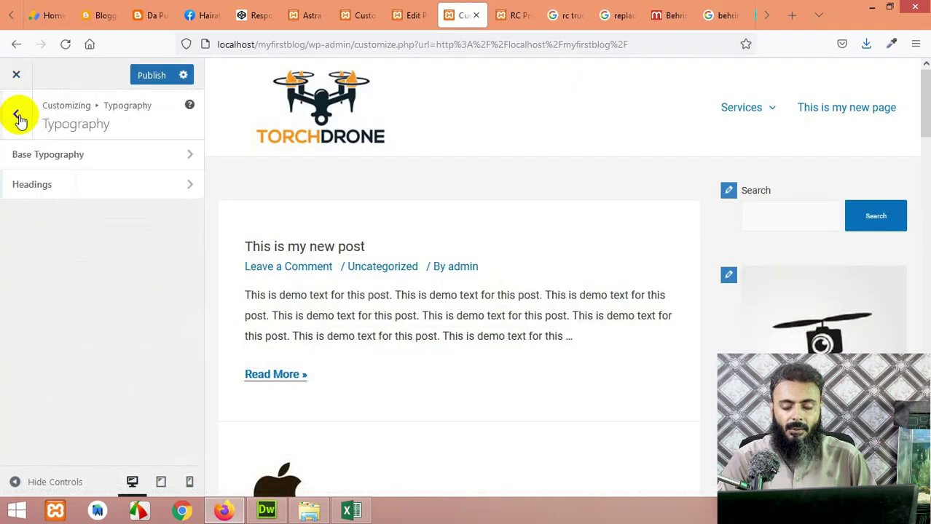
left_click(19, 118)
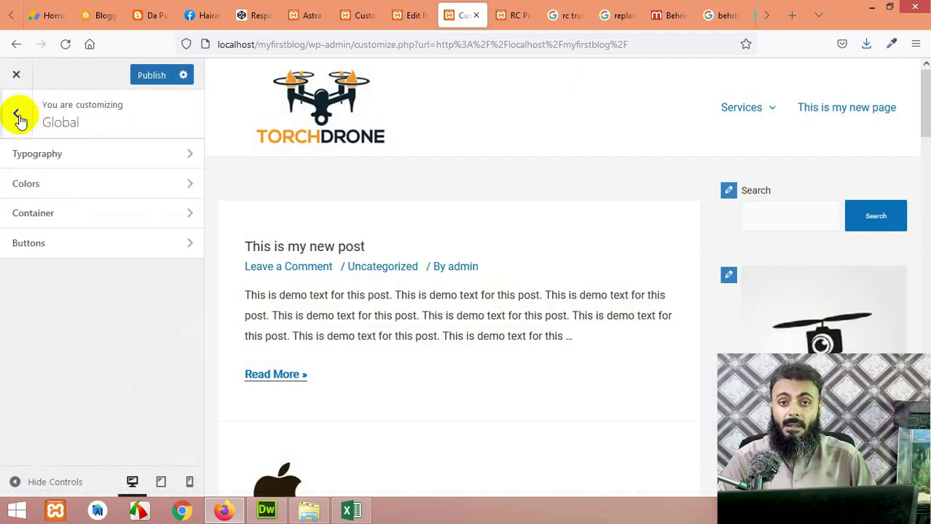
Step: Change the global theme color to a bright red
left_click(52, 193)
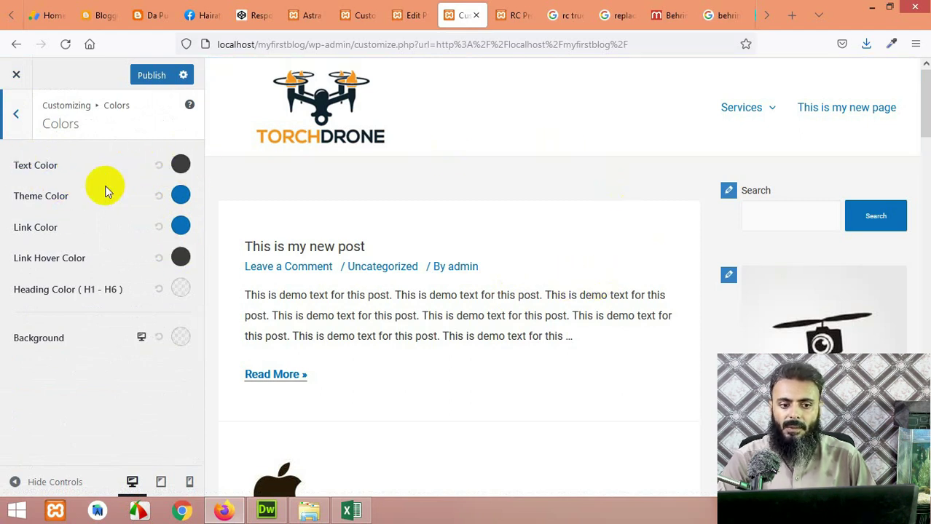
left_click(185, 200)
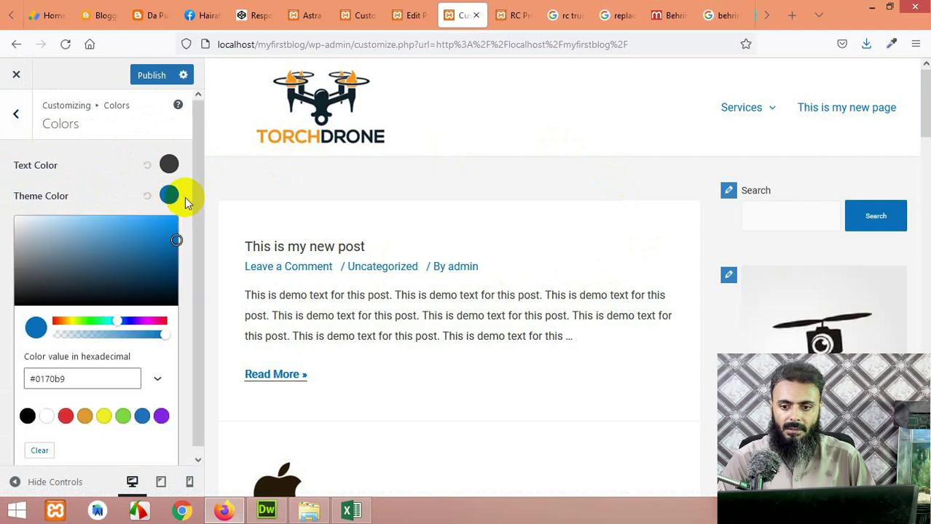
left_click_drag(124, 323, 148, 326)
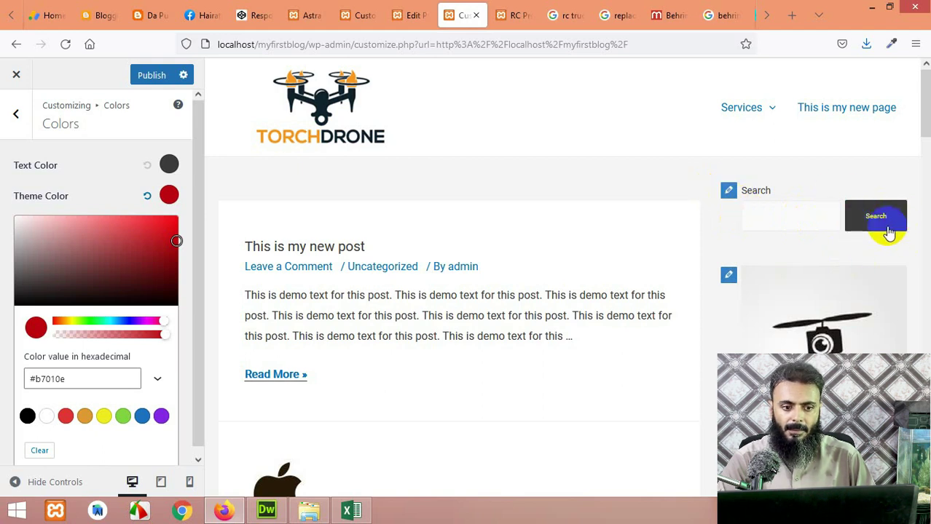
left_click(187, 227)
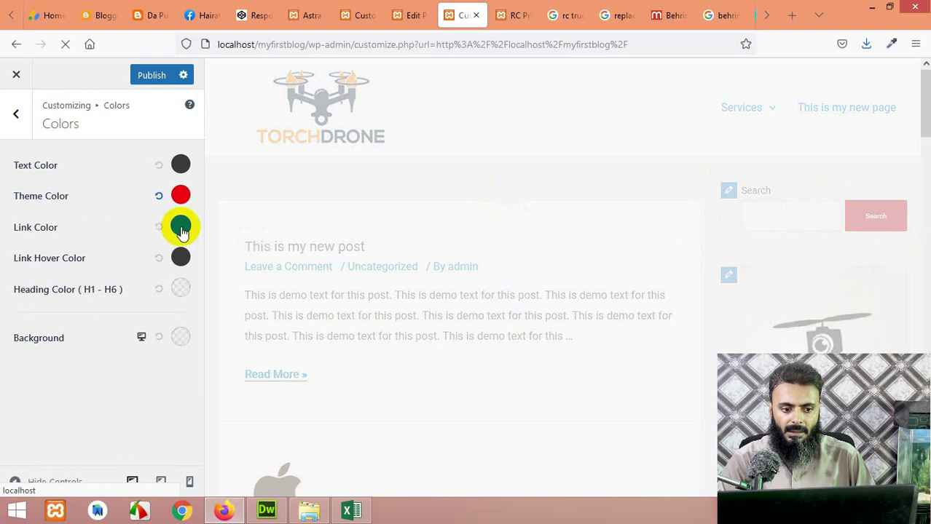
Step: Set the link color to red #d8000e and publish the color changes
left_click(180, 227)
left_click_drag(117, 357, 166, 354)
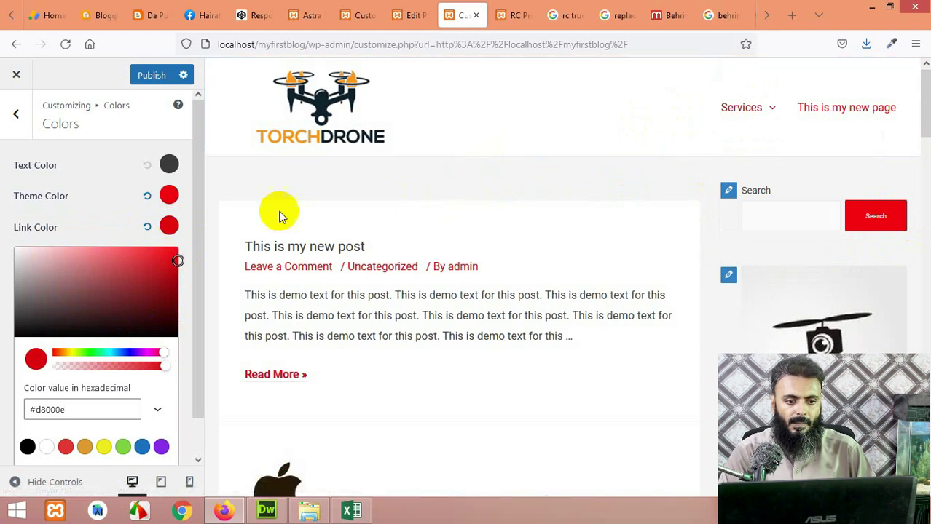
left_click(106, 201)
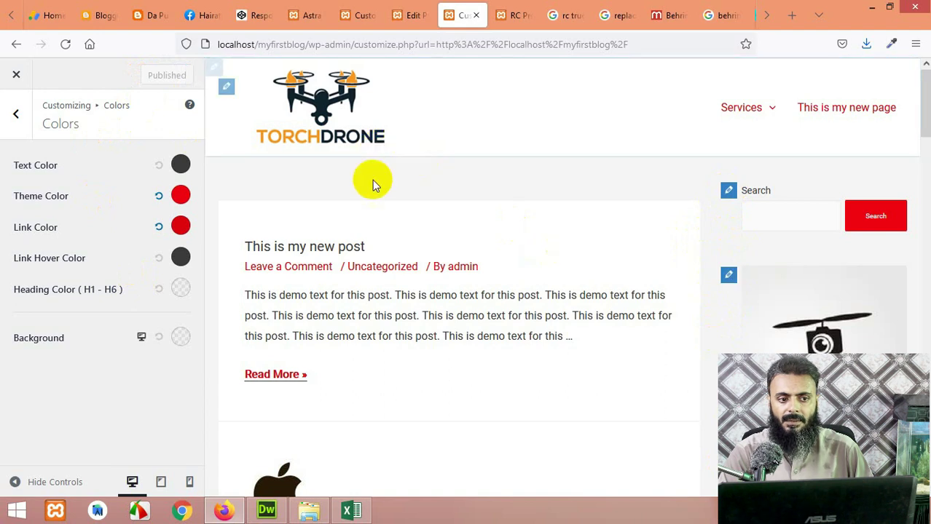
Step: Check the new theme and link colors on the home page, and return to the customizer's Global options
left_click(513, 15)
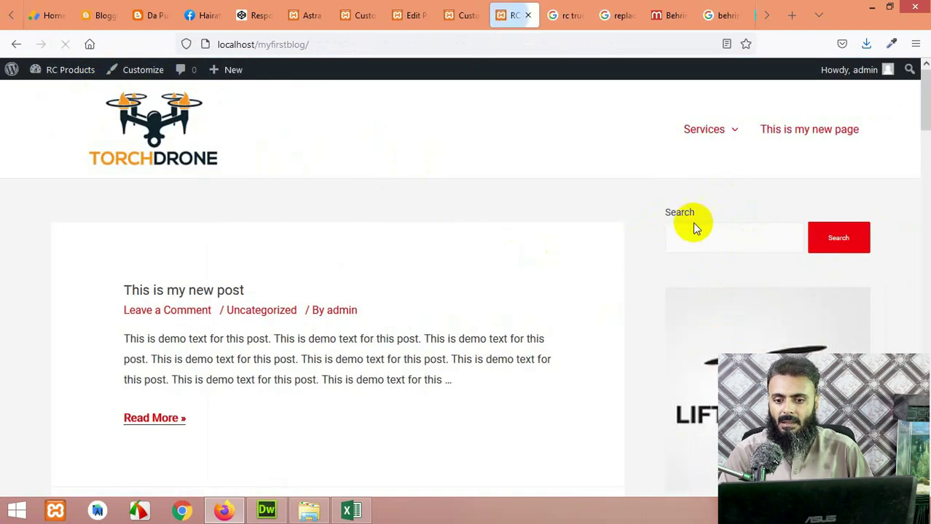
scroll(655, 263, "down", 1)
scroll(677, 314, "up", 1)
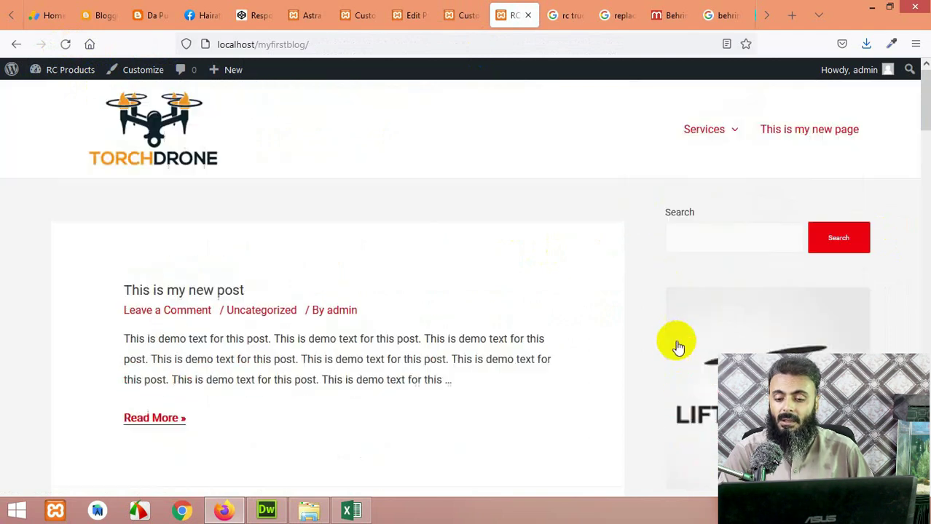
left_click(465, 9)
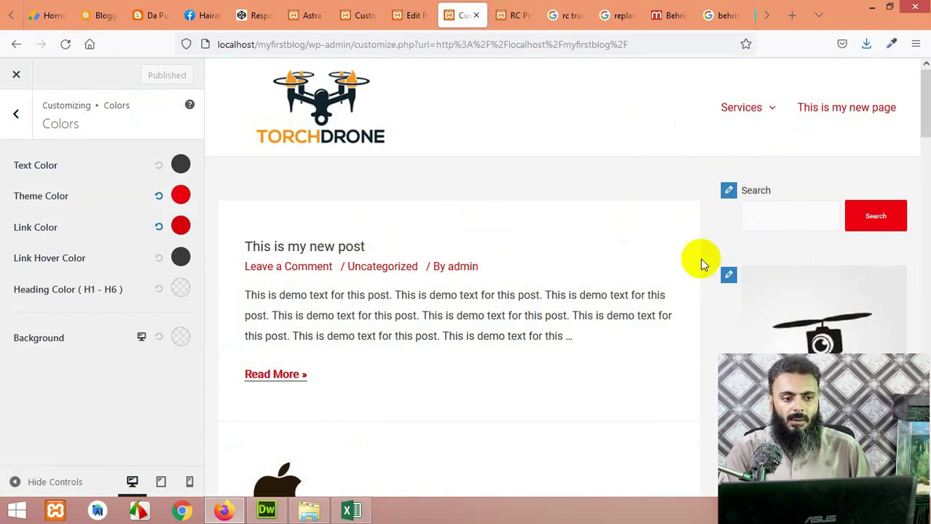
left_click(17, 115)
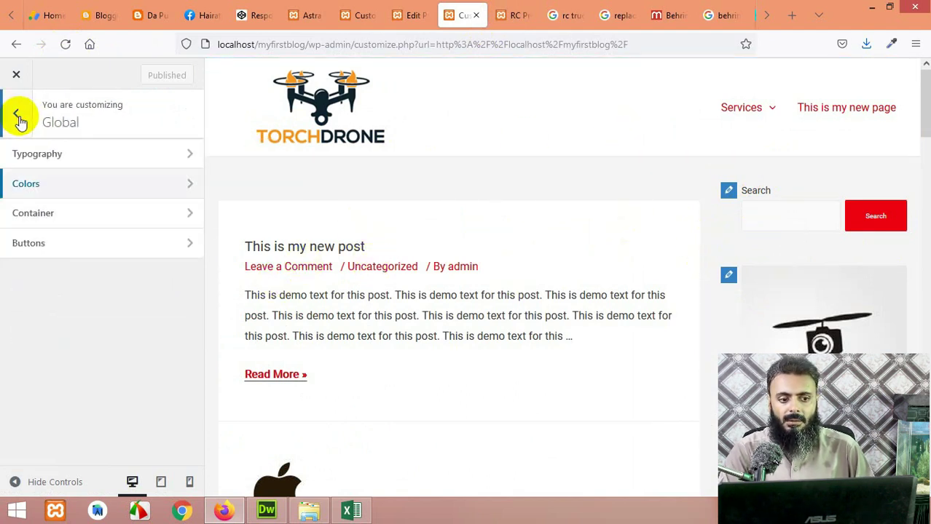
Step: Open the global Container settings and compare the container width with the content area on the live home page
left_click(37, 214)
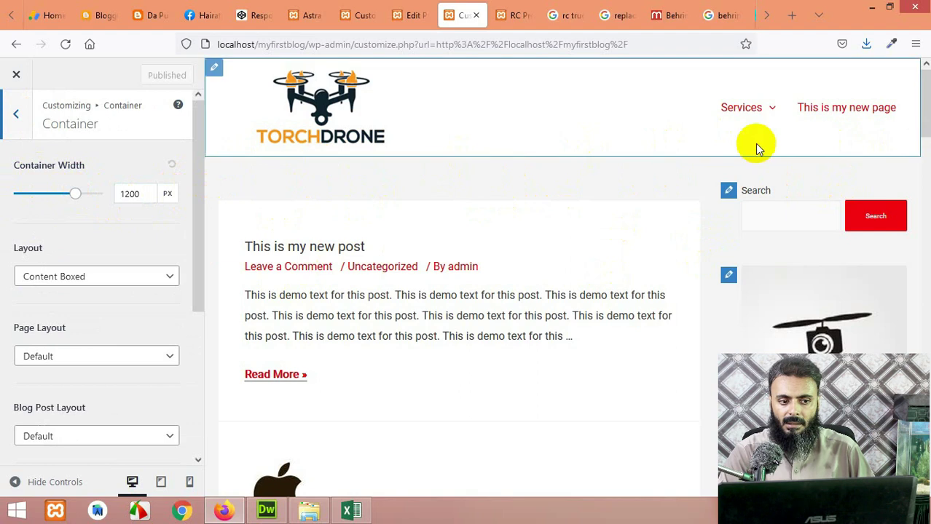
left_click(518, 11)
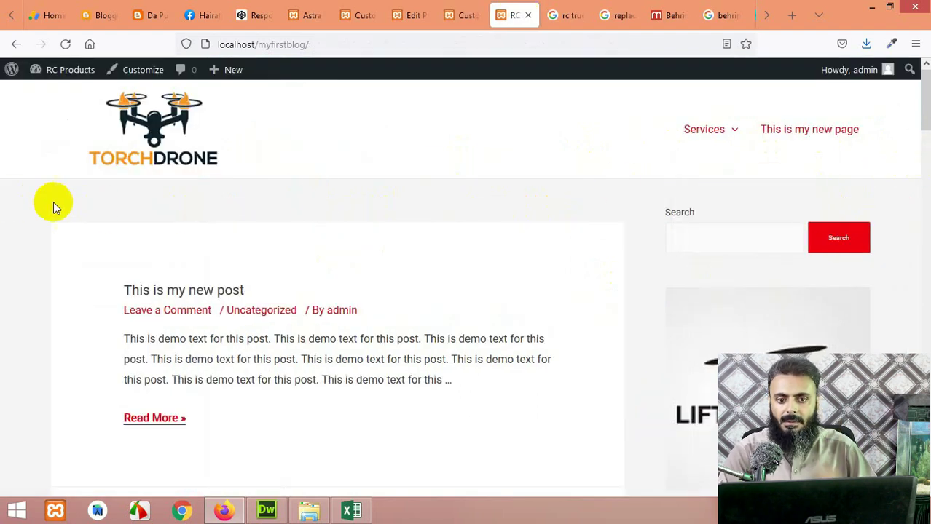
left_click(450, 16)
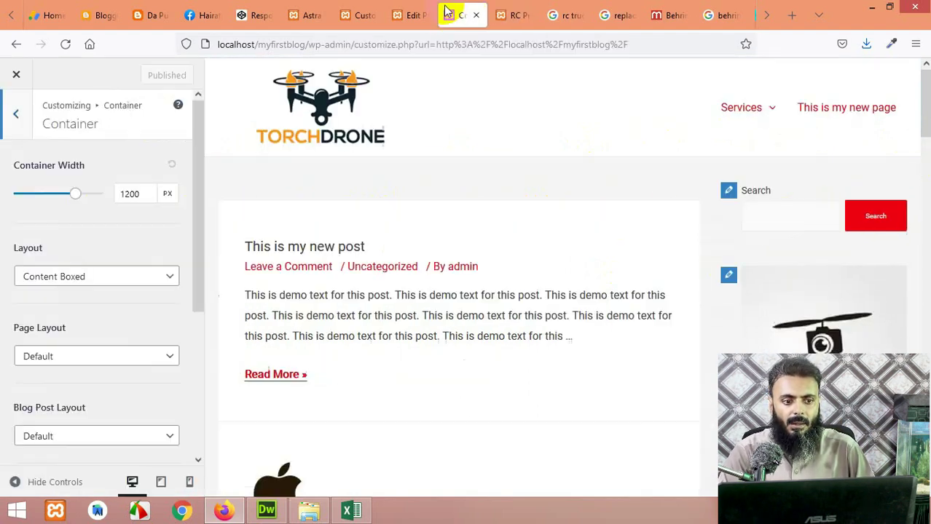
scroll(78, 219, "down", 2)
scroll(66, 216, "up", 2)
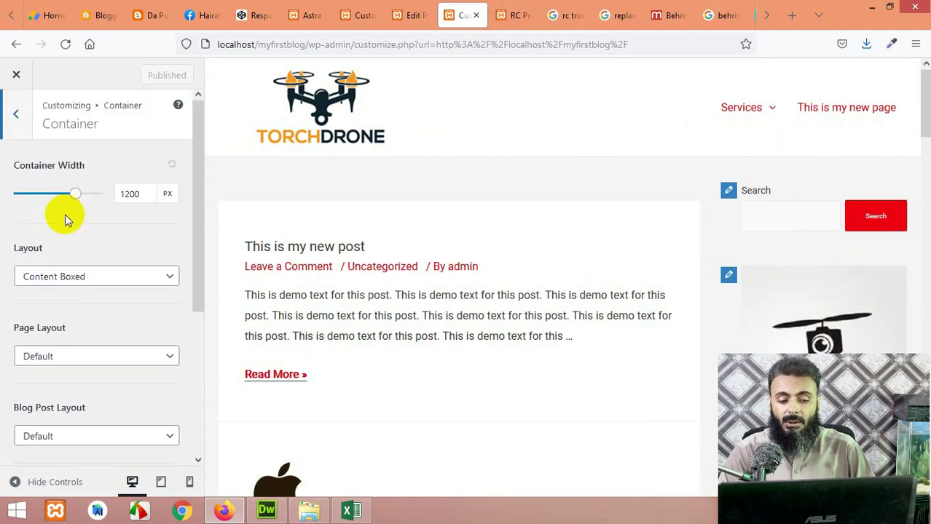
Step: Review the container Layout options and inspect the home page's content width at 70% zoom, restoring the normal zoom
scroll(29, 241, "down", 1)
left_click(59, 211)
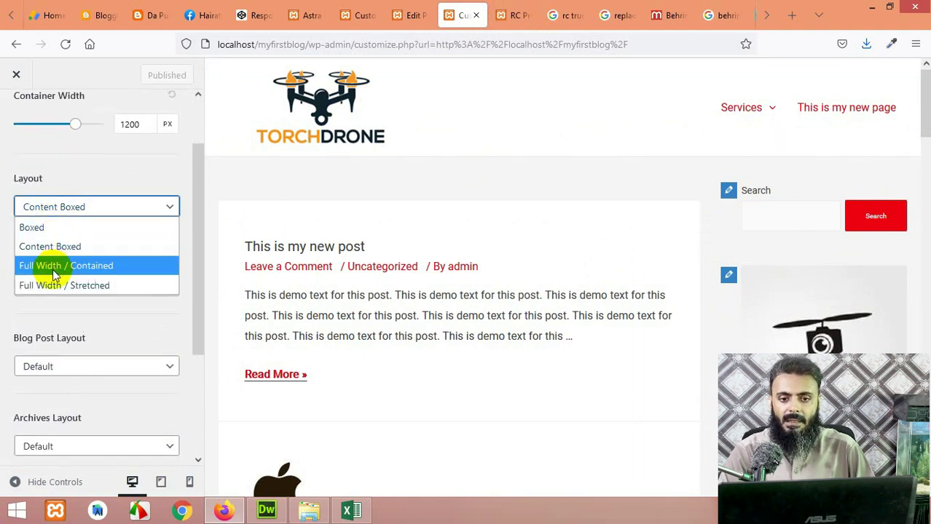
left_click(245, 212)
left_click(515, 13)
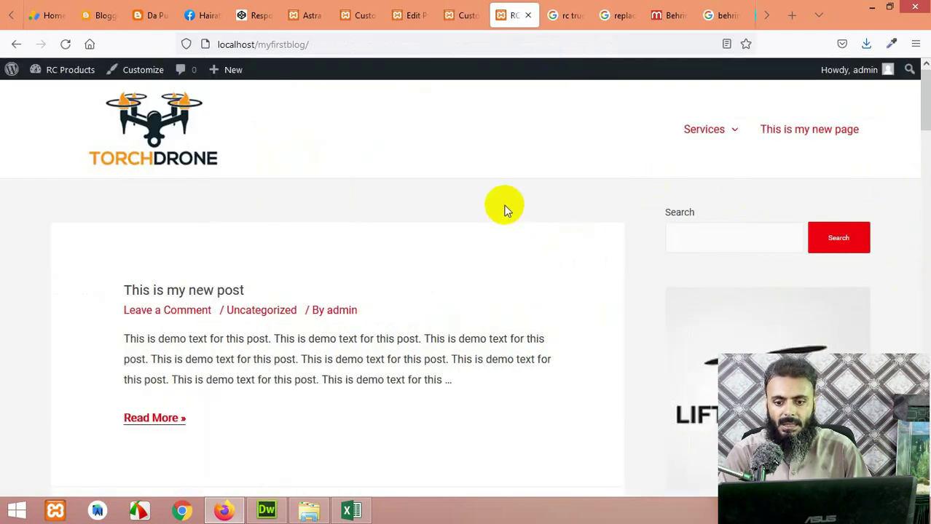
key("ctrl+minus")
key("ctrl+minus")
key("ctrl+minus")
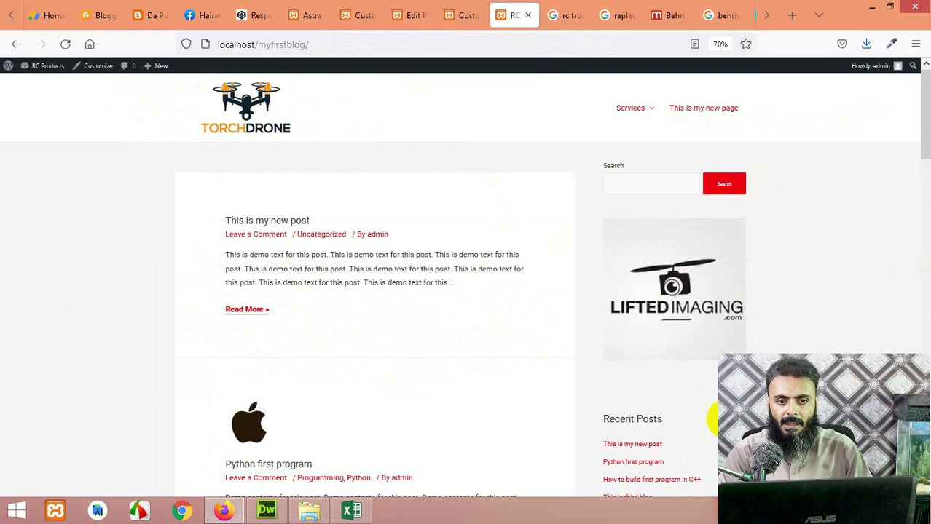
key("ctrl+plus")
key("ctrl+plus")
key("ctrl+plus")
left_click(444, 10)
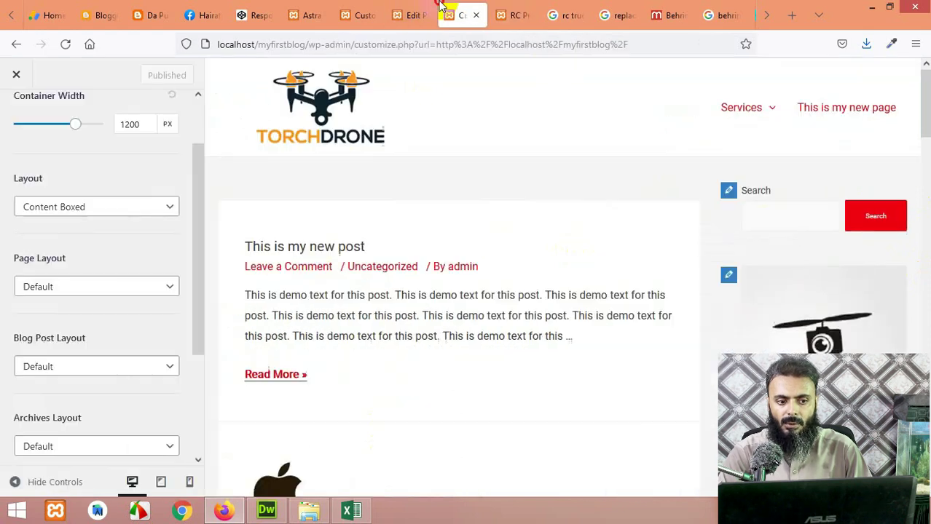
Step: Compare the home page with the Boxed, Content Boxed, Full Width / Contained and Full Width / Stretched layout options
left_click(78, 203)
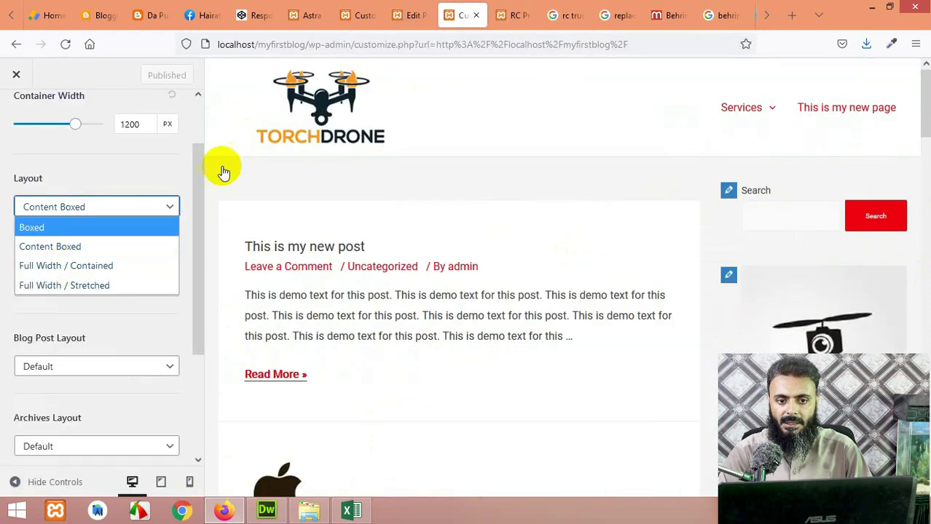
left_click(499, 14)
left_click(461, 15)
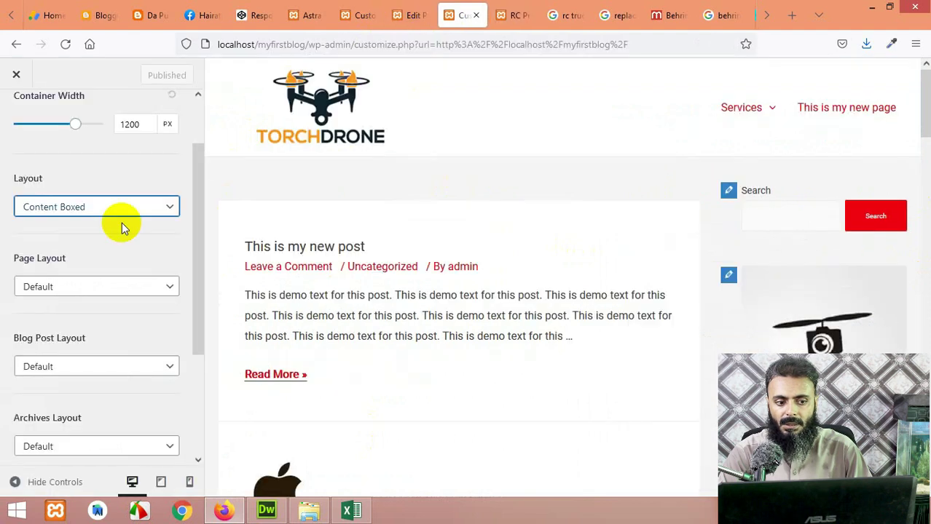
left_click(110, 208)
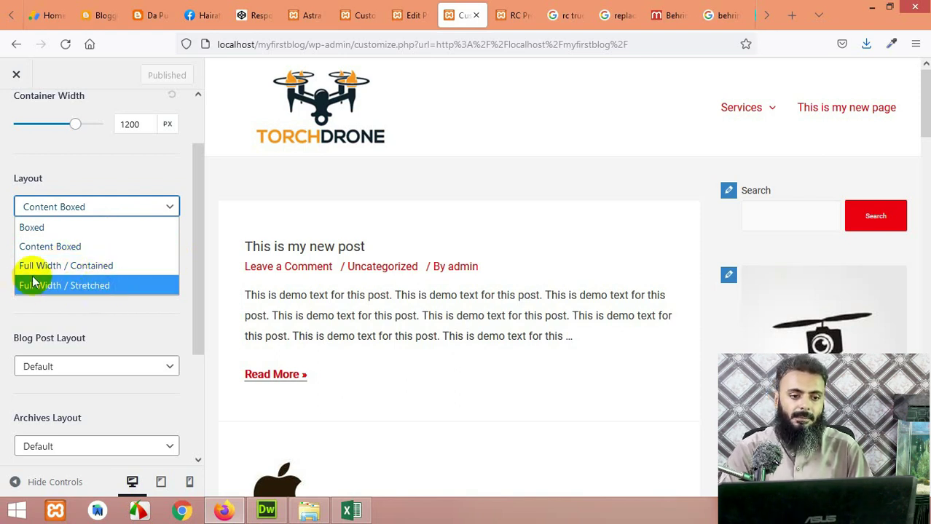
left_click(106, 166)
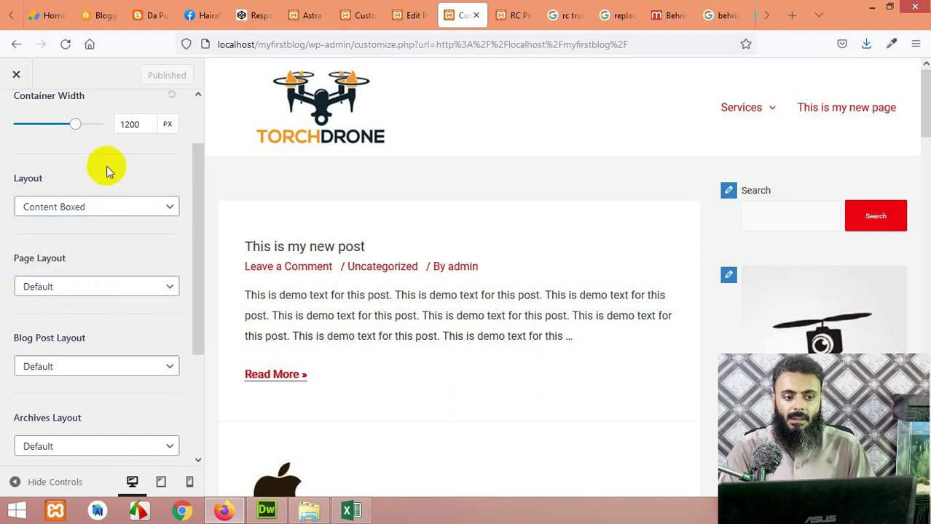
Step: Review the Page, Blog Post and Archives layout settings, including the choices offered for blog posts
scroll(25, 364, "down", 2)
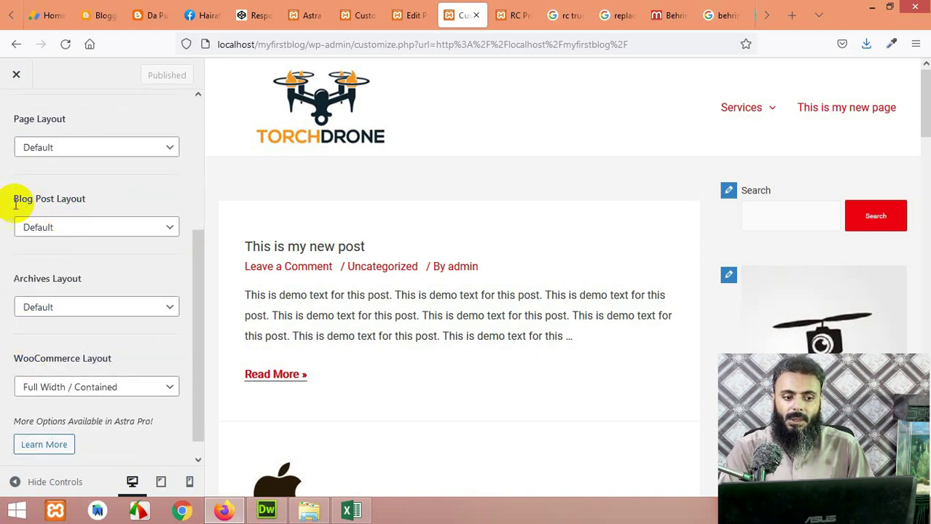
left_click(62, 231)
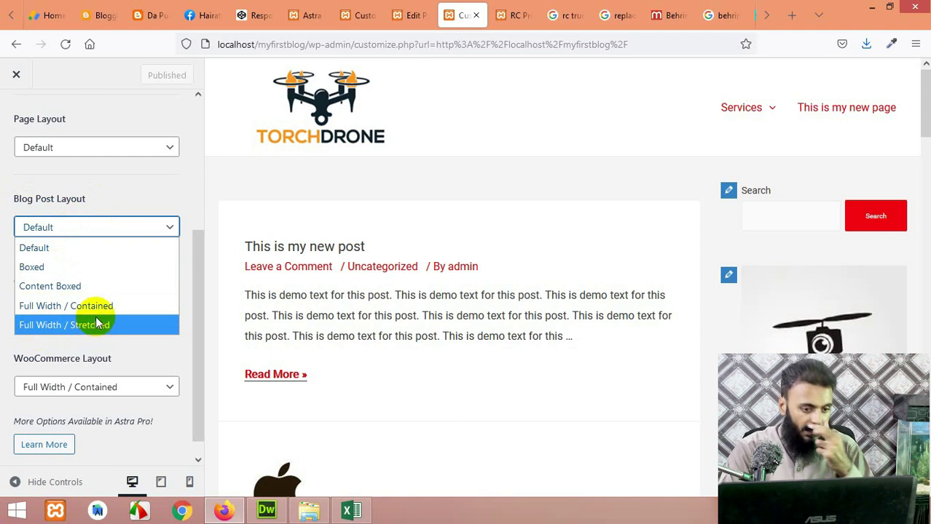
left_click(155, 192)
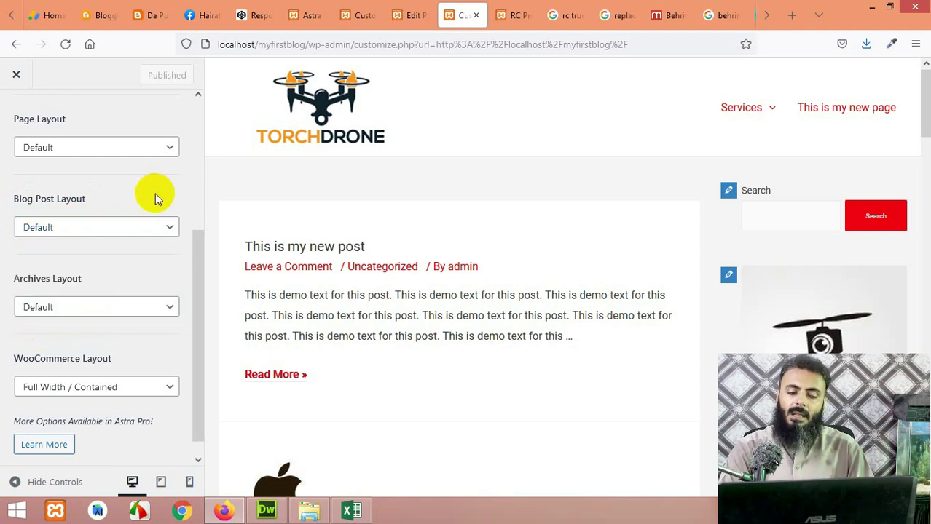
scroll(103, 309, "down", 1)
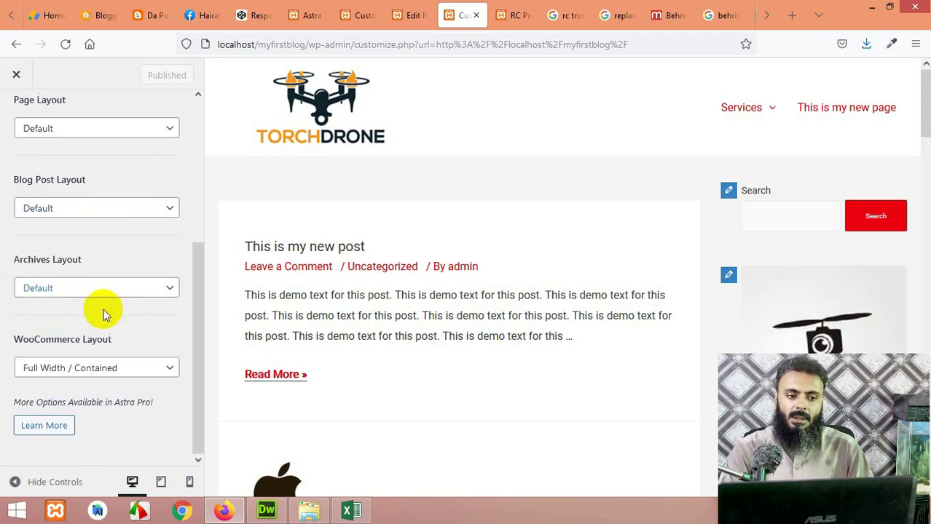
scroll(103, 309, "up", 3)
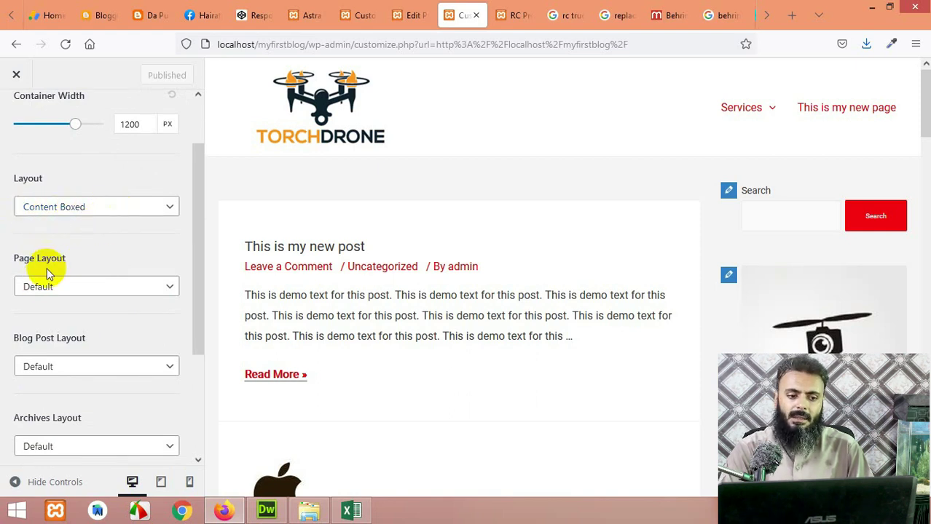
scroll(59, 361, "down", 3)
scroll(58, 358, "up", 3)
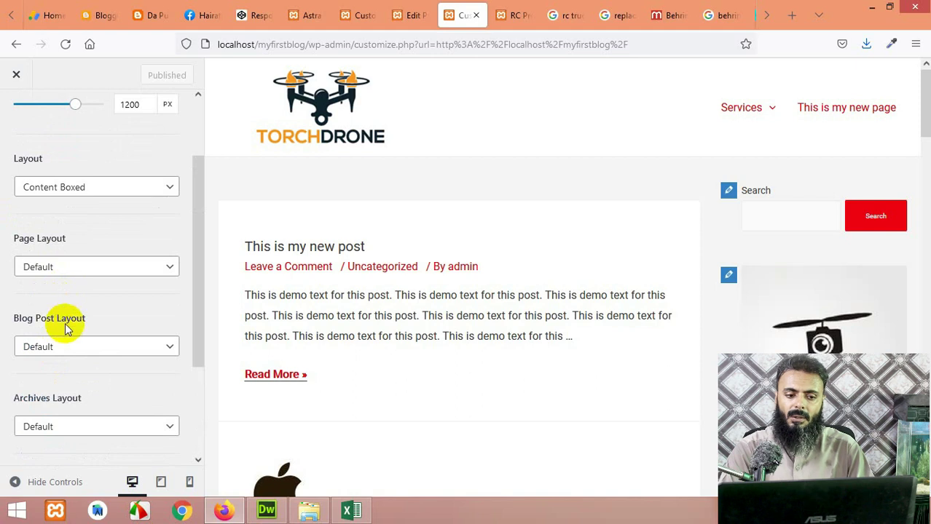
scroll(83, 313, "down", 1)
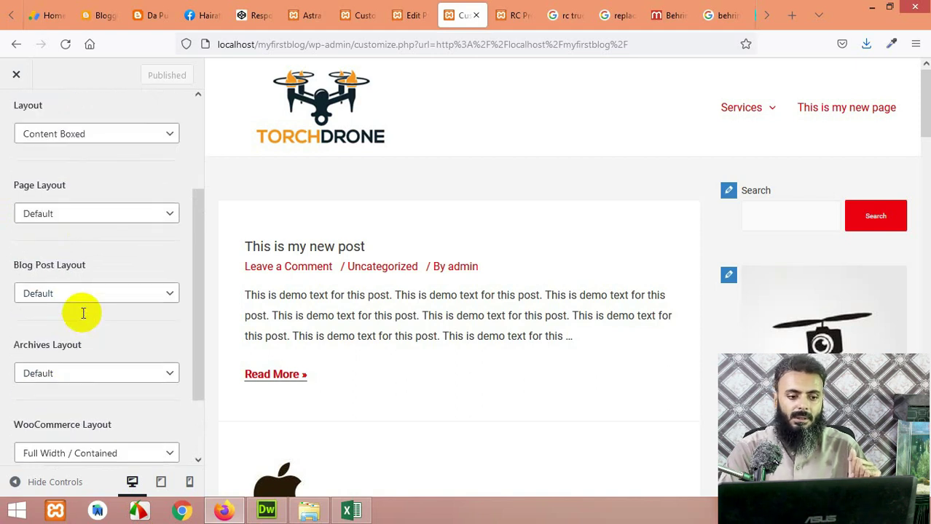
scroll(82, 306, "down", 1)
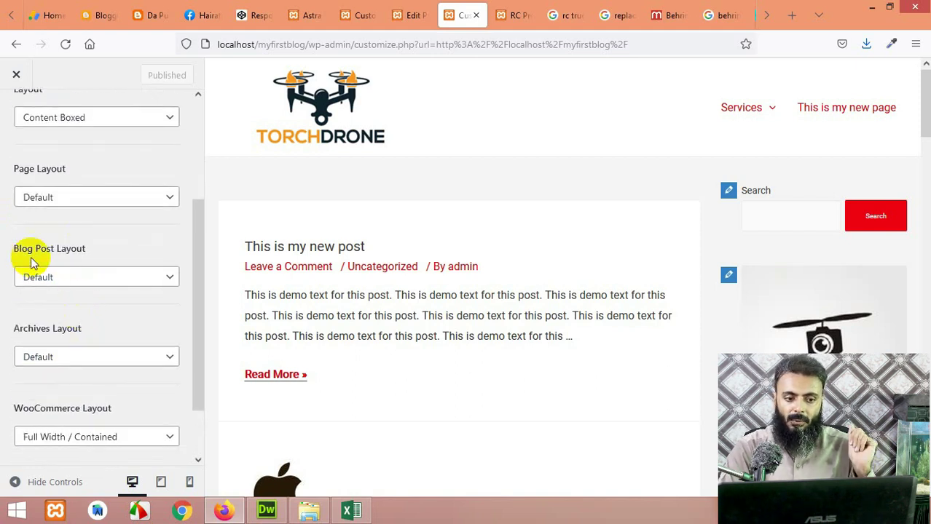
scroll(66, 306, "down", 1)
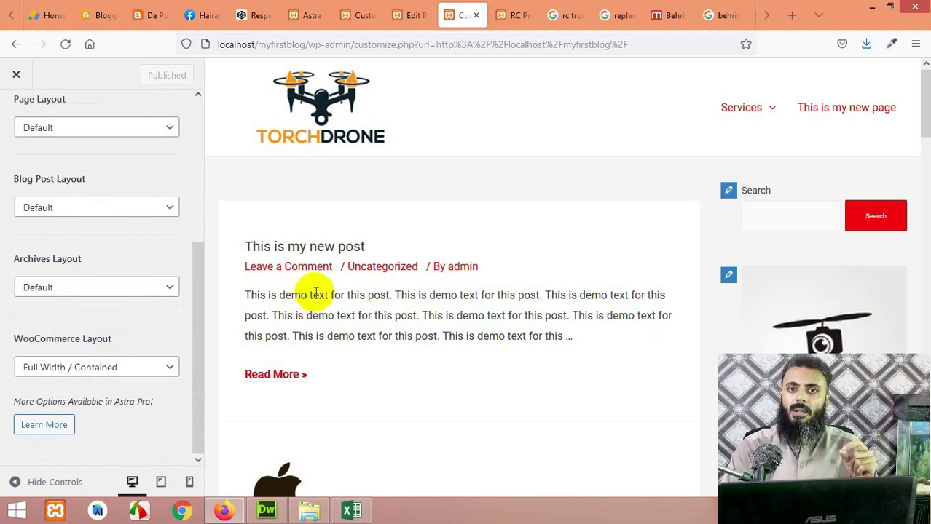
Step: Review the WooCommerce layout options and keep Full Width / Contained selected
scroll(332, 294, "down", 2)
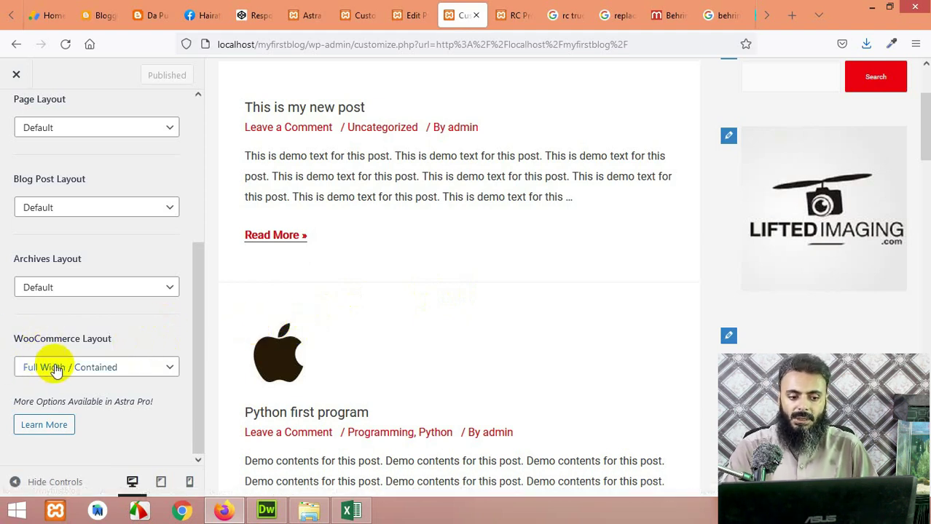
left_click(97, 372)
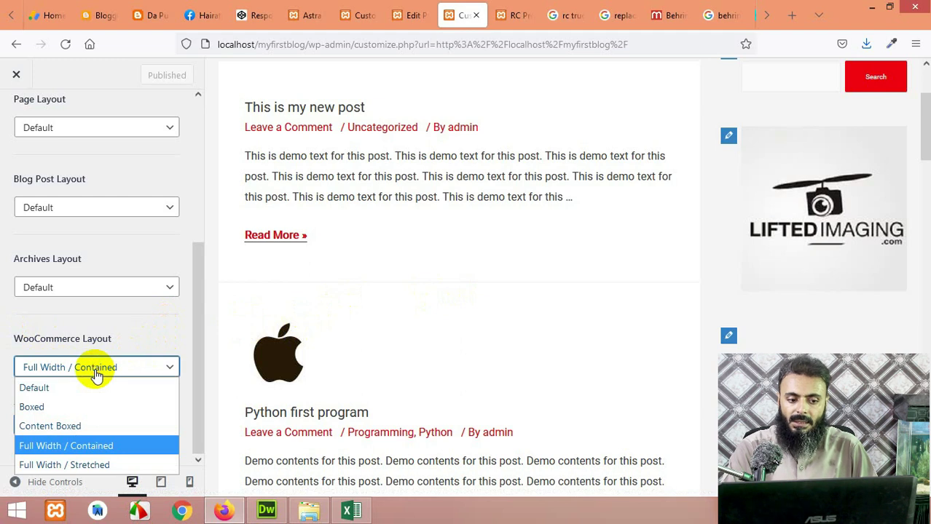
left_click(86, 446)
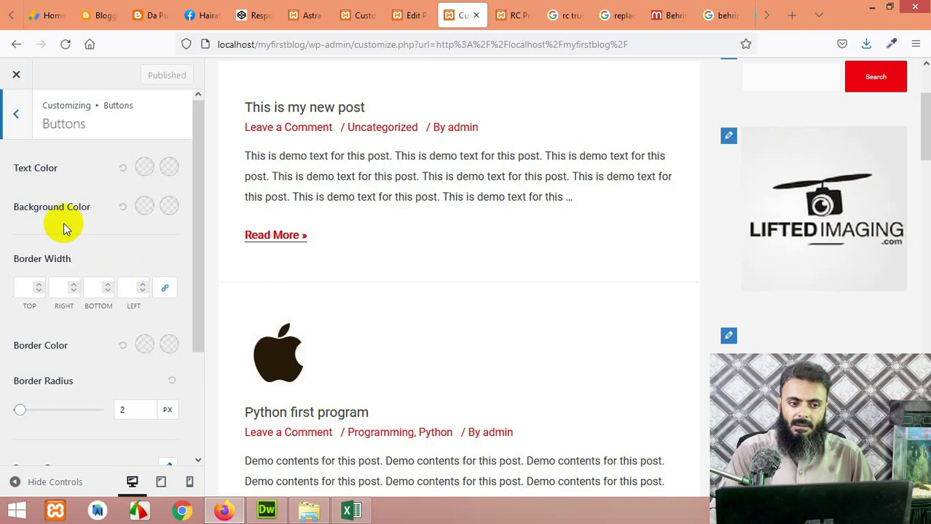
Step: Examine the global Buttons settings for text and background color, border, font and padding against the Search button in the preview
left_click(24, 123)
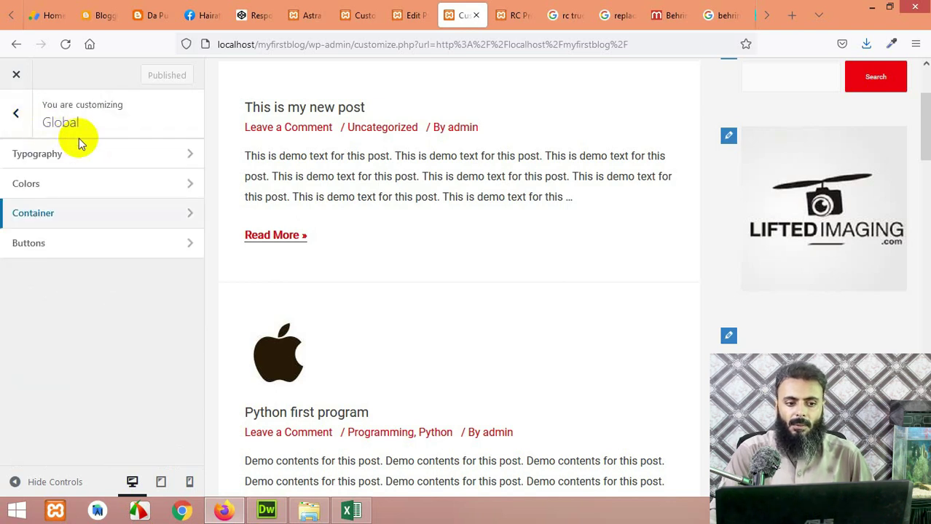
left_click(29, 246)
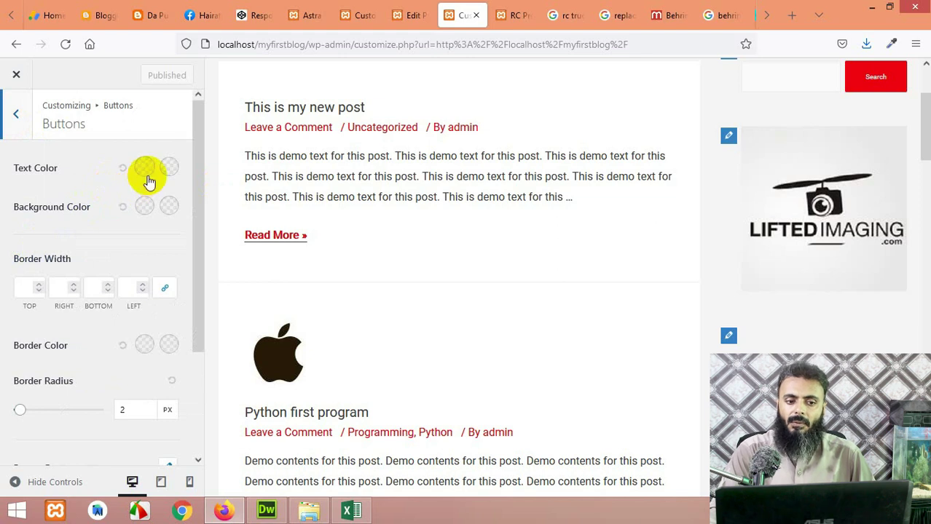
scroll(197, 240, "down", 1)
scroll(443, 258, "down", 5)
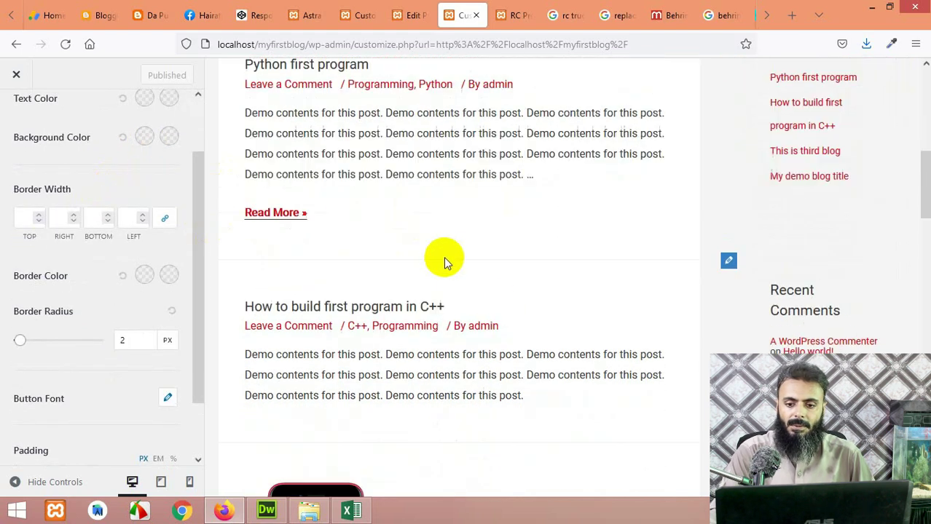
scroll(22, 226, "up", 1)
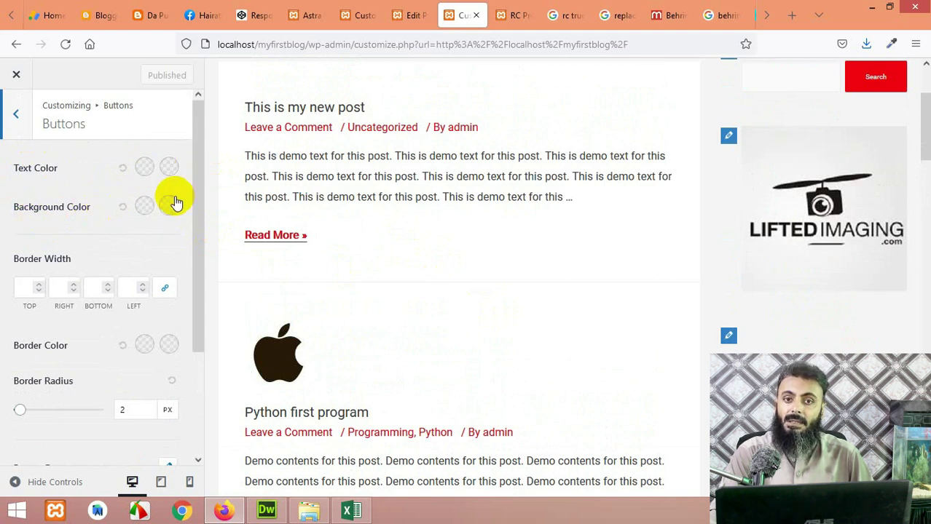
scroll(43, 262, "down", 1)
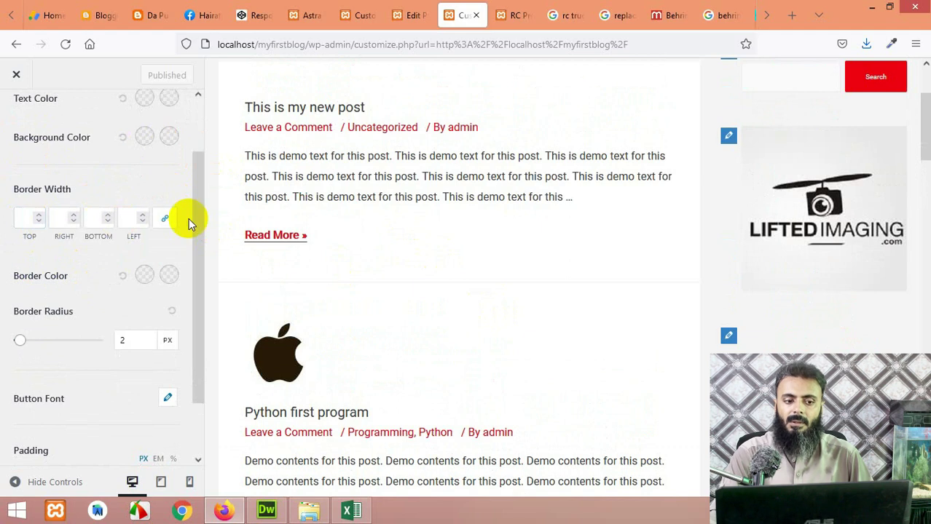
scroll(98, 284, "down", 1)
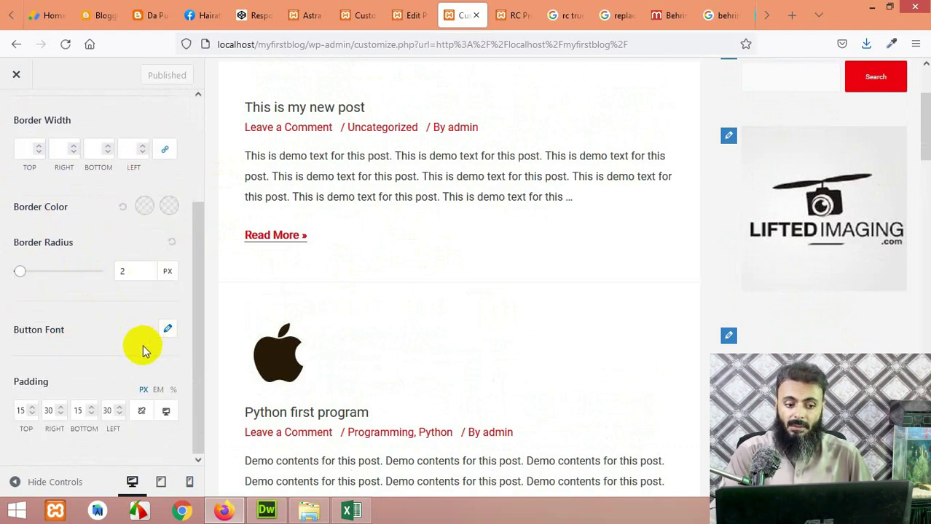
scroll(158, 421, "up", 1)
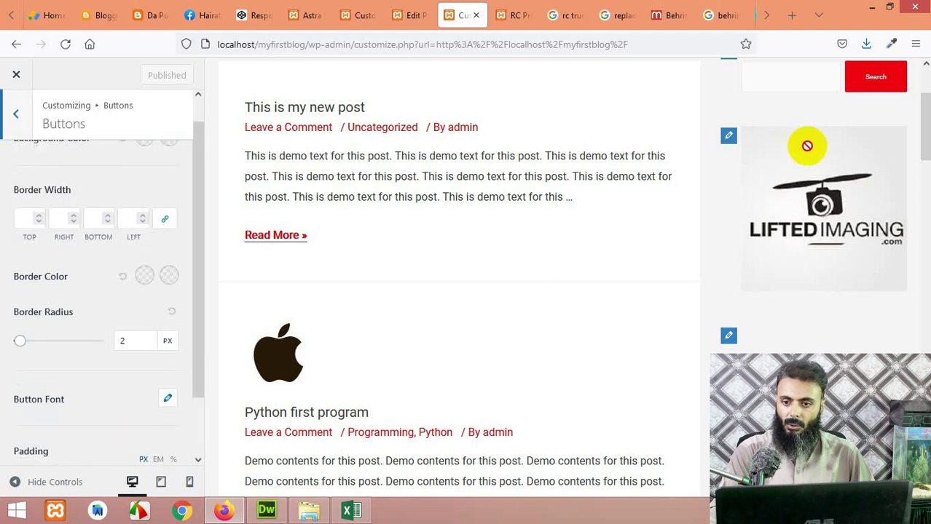
scroll(815, 156, "up", 2)
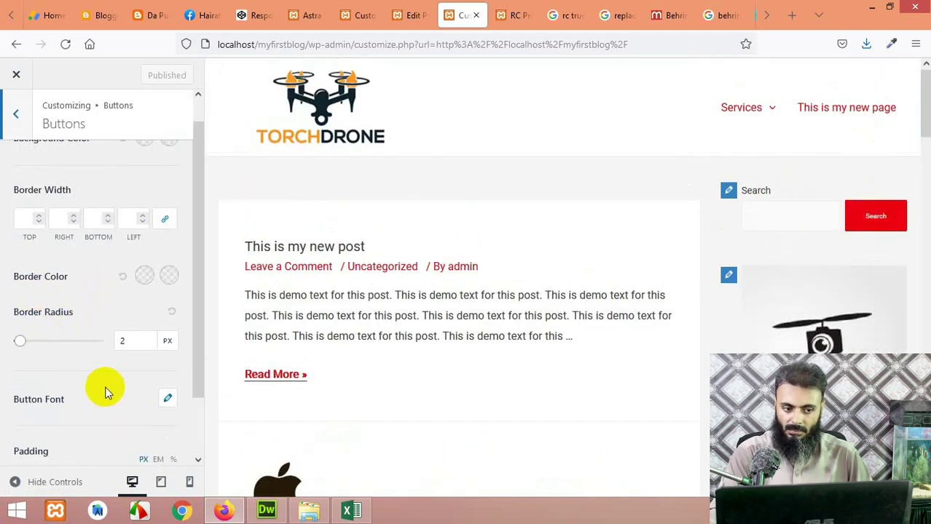
Step: Try a button border radius of 16 px, and settle on 4 px for slightly rounded corners
left_click_drag(24, 346, 23, 349)
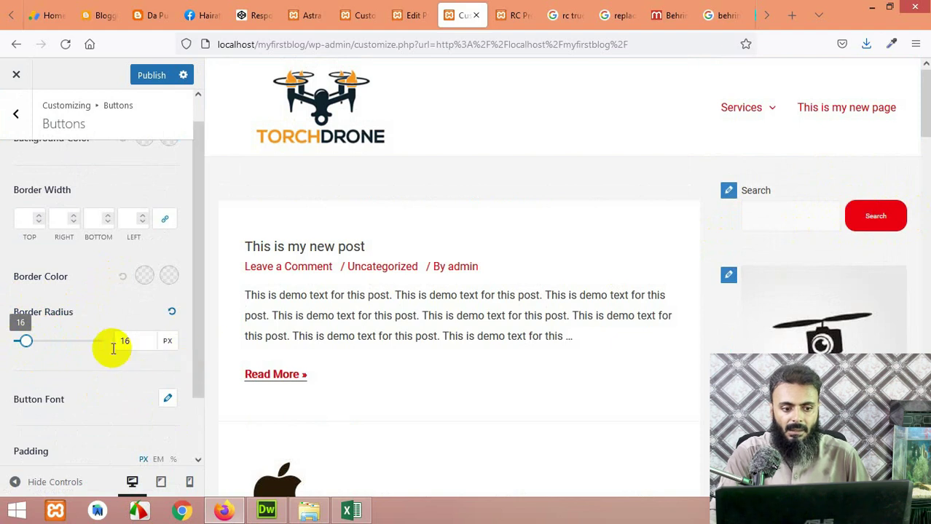
left_click_drag(40, 351, 16, 345)
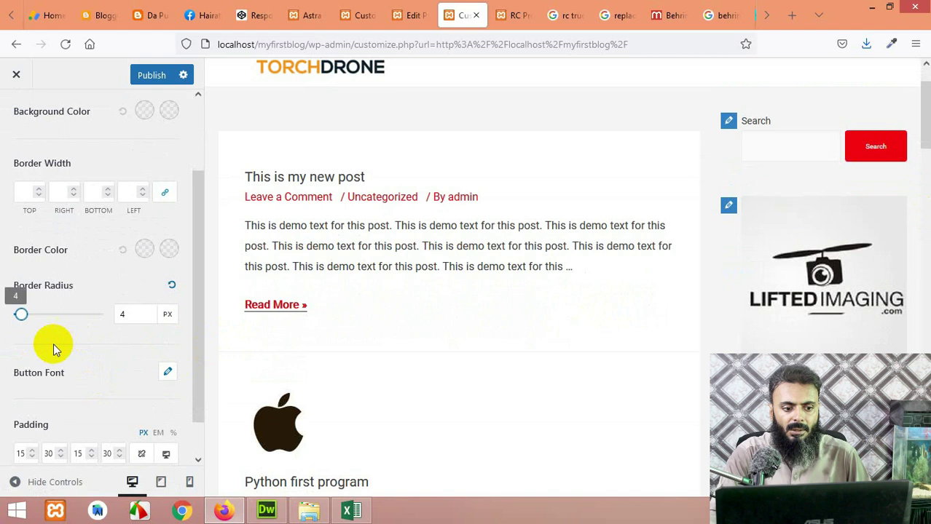
scroll(44, 361, "down", 1)
scroll(164, 348, "up", 2)
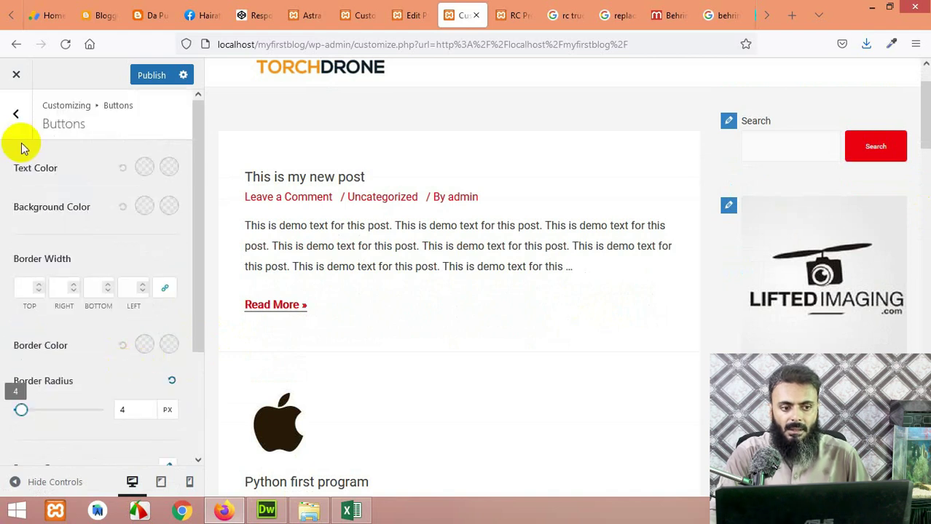
Step: Go back from the Buttons settings to the main customizer list and open the Header Builder's Site Identity & Logo settings
left_click(17, 119)
left_click(17, 116)
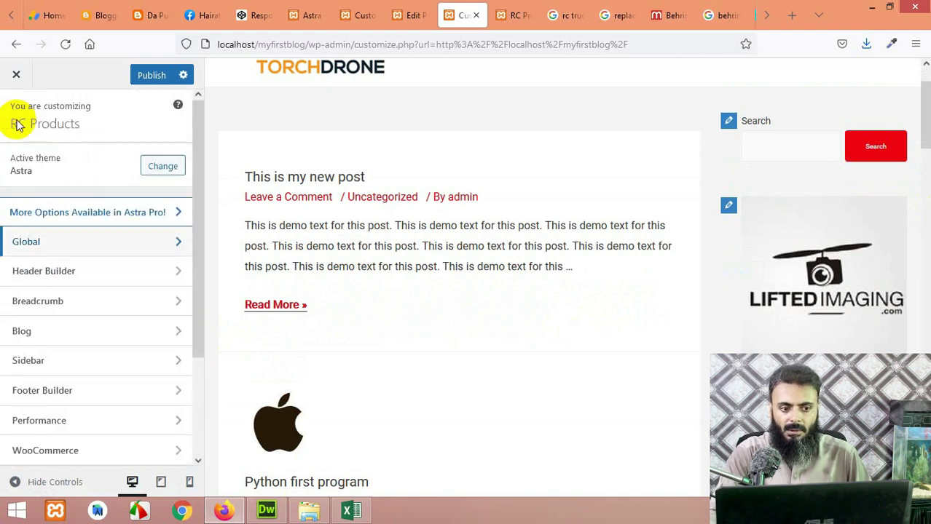
left_click(72, 272)
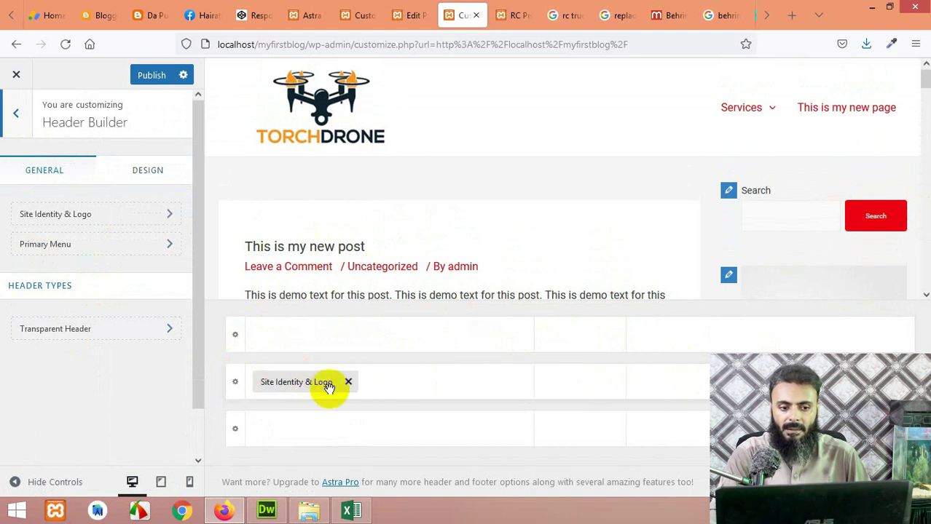
left_click(53, 215)
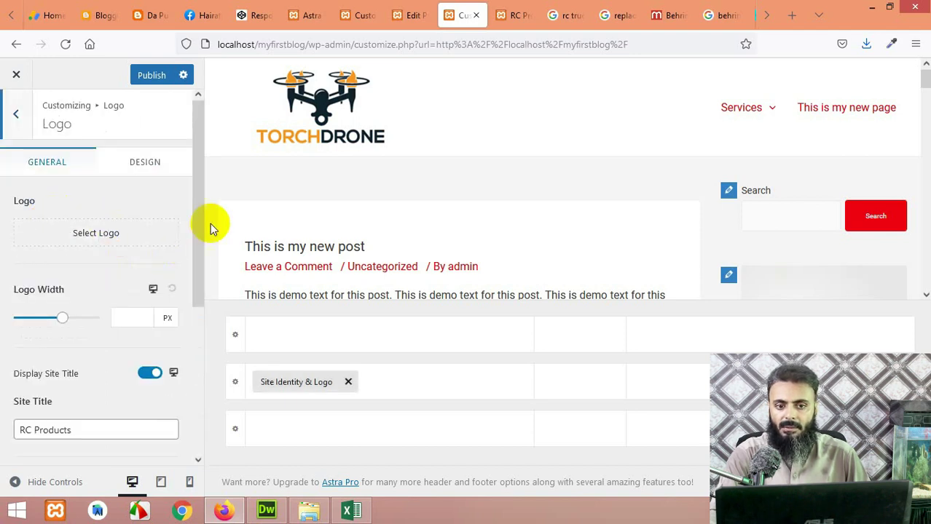
Step: Look up the Upload Logo link on the Astra options page, and return to the customizer's Logo settings
left_click(359, 12)
left_click(408, 13)
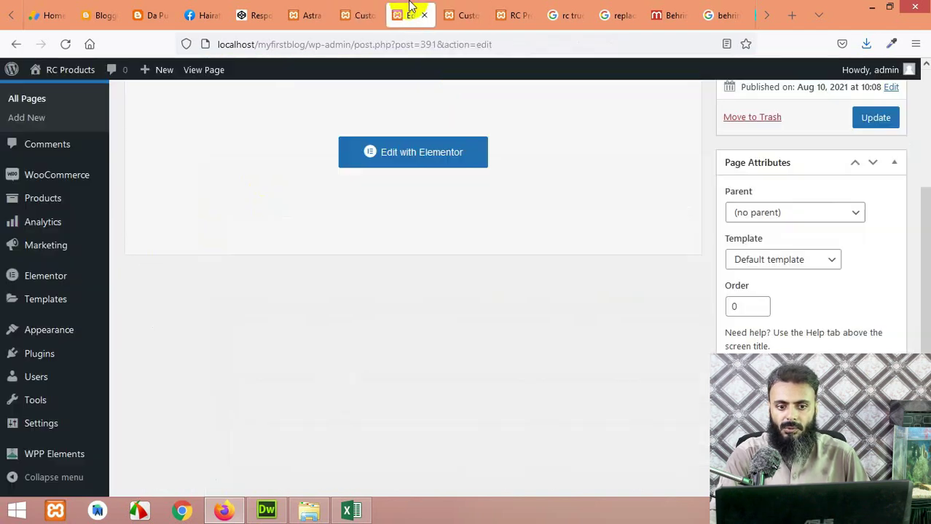
left_click(357, 10)
left_click(305, 11)
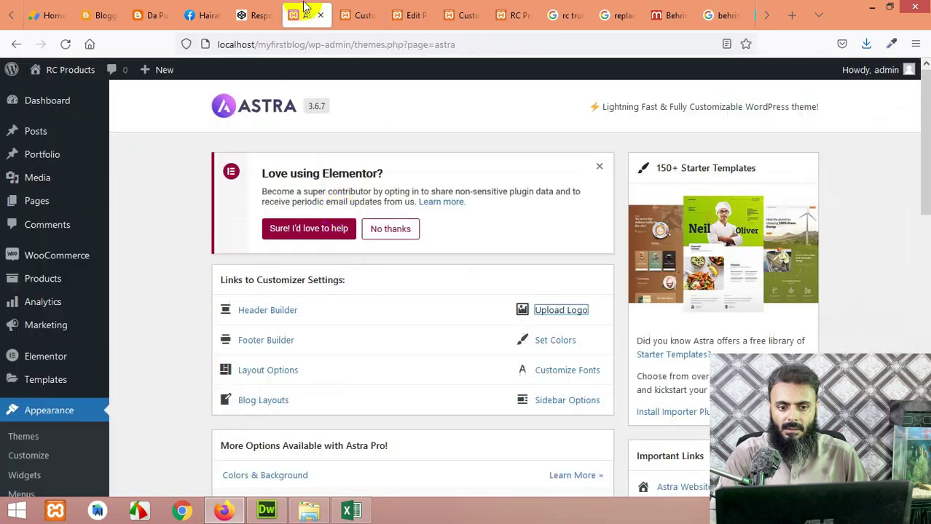
left_click(539, 308)
left_click(414, 14)
left_click(463, 15)
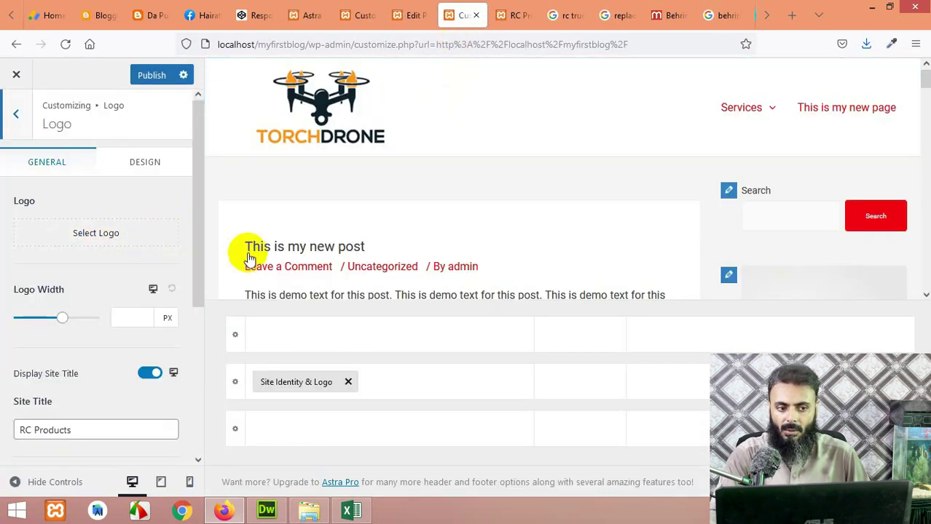
Step: Turn on the submenu Item Divider in the header's Primary Menu settings, comparing it with the Services submenu in the preview
left_click(16, 115)
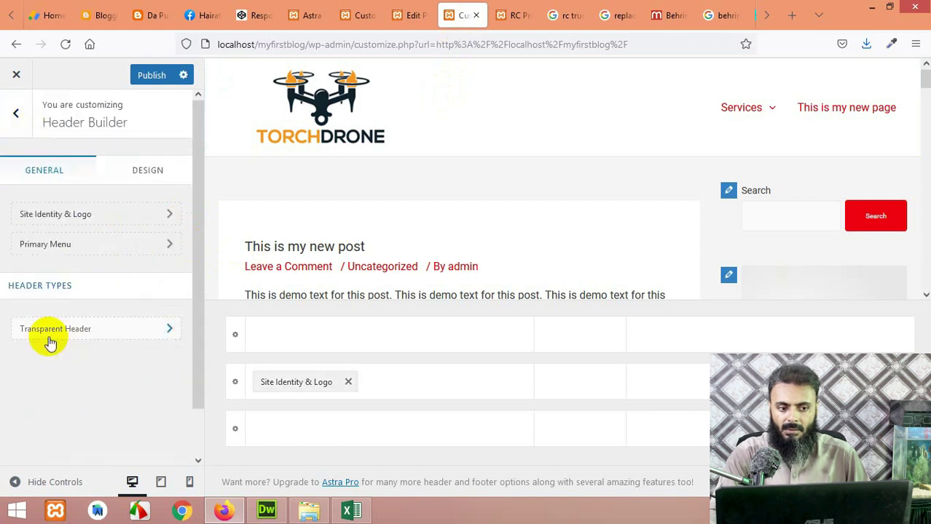
mouse_move(762, 118)
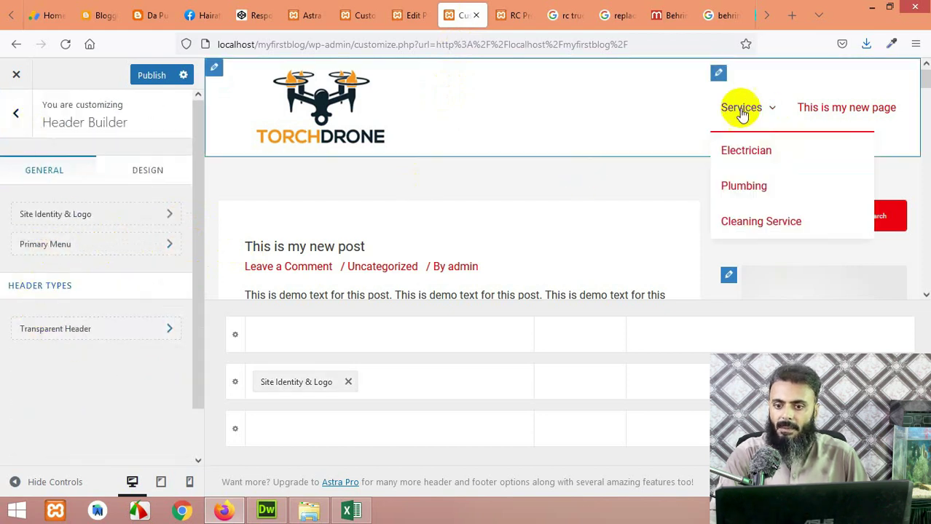
left_click(90, 249)
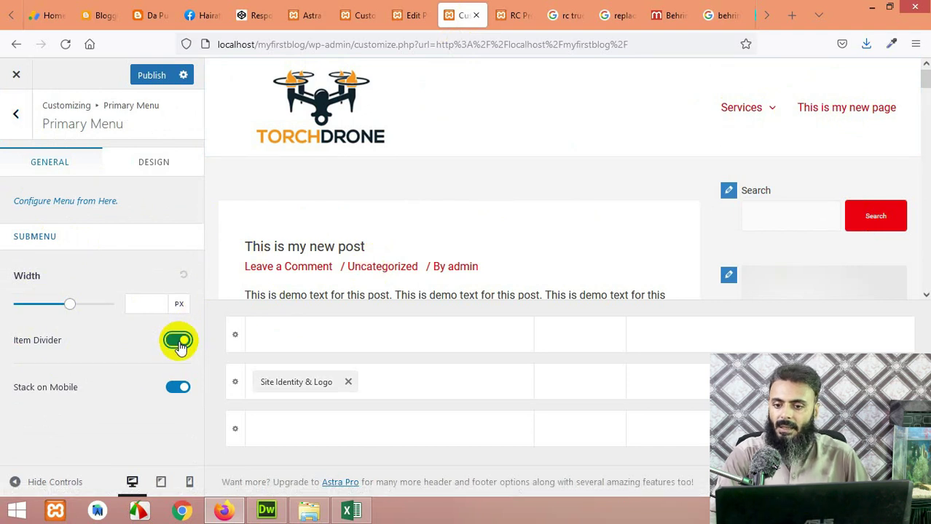
mouse_move(777, 116)
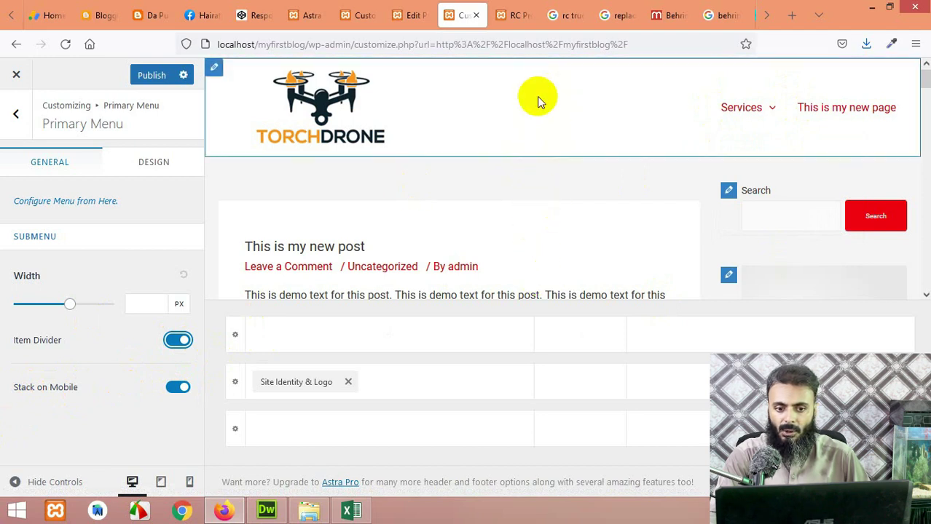
mouse_move(803, 138)
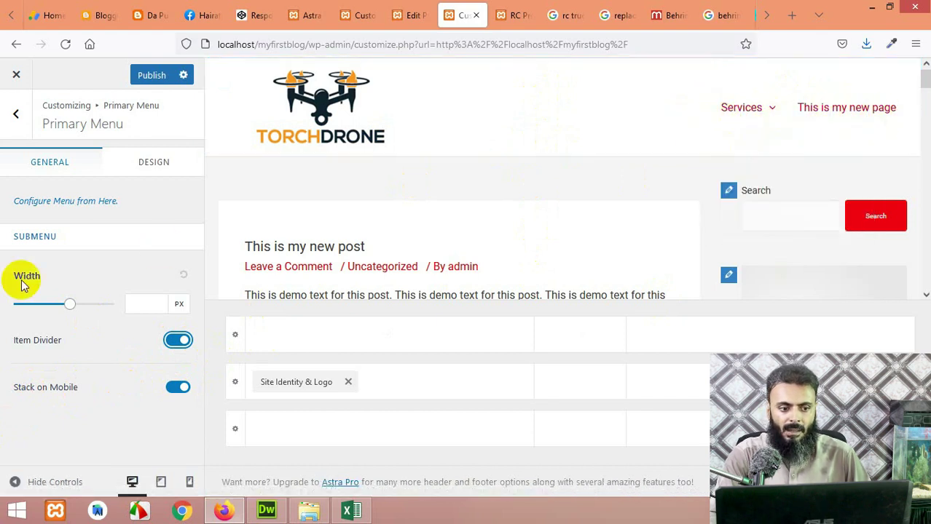
Step: Try the Underline, Overline and Zoom In menu hover styles, return to None, and set the submenu divider size to 2 px
left_click(131, 172)
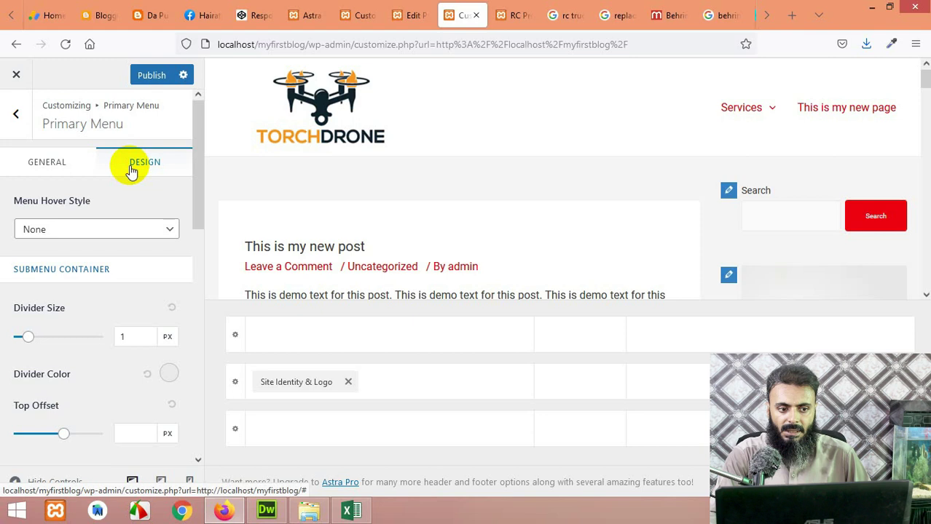
left_click(67, 228)
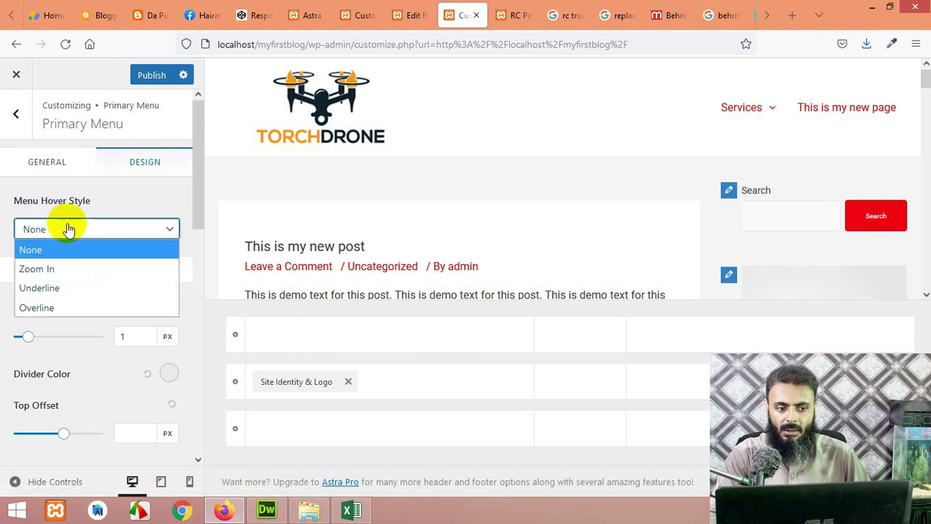
left_click(58, 292)
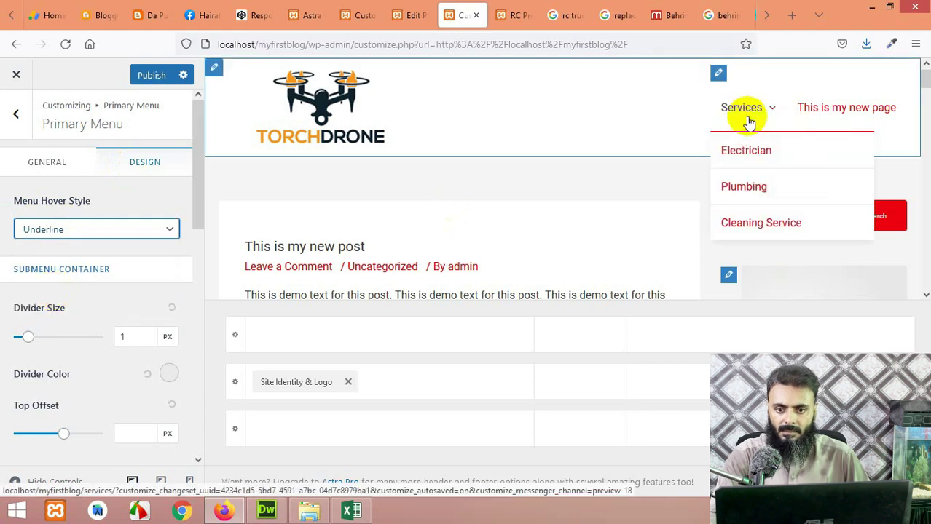
left_click(125, 230)
left_click(78, 307)
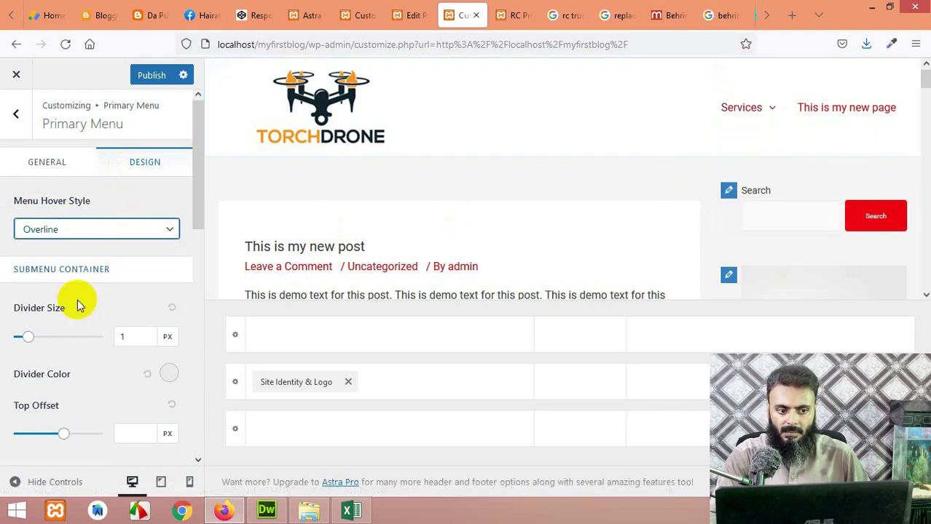
left_click(67, 225)
left_click(60, 268)
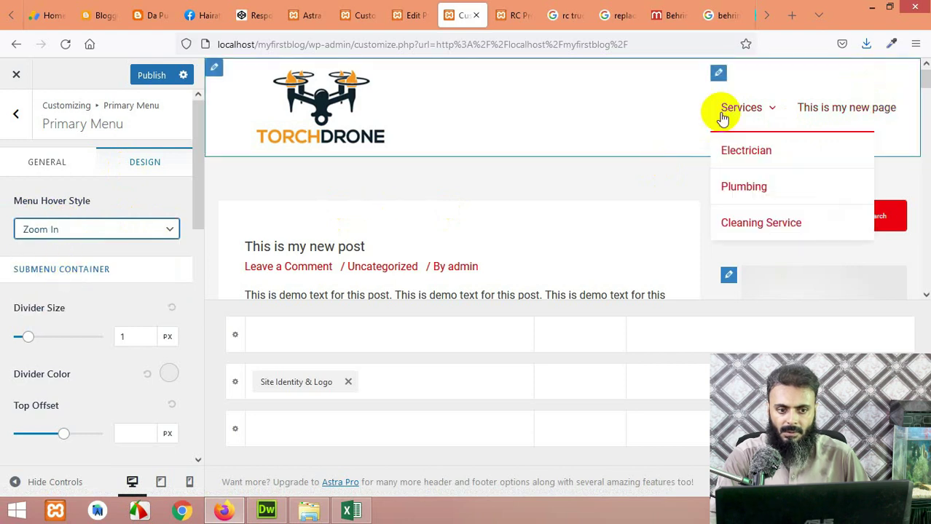
left_click(91, 228)
left_click(60, 251)
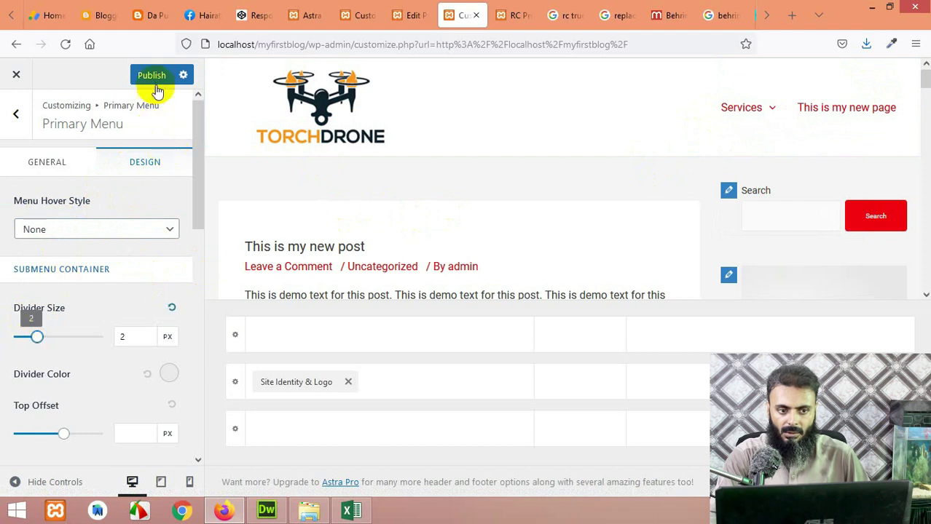
Step: Publish the customizer changes, check the header menu on the live site, and return to the Primary Menu settings
key("ctrl+Tab")
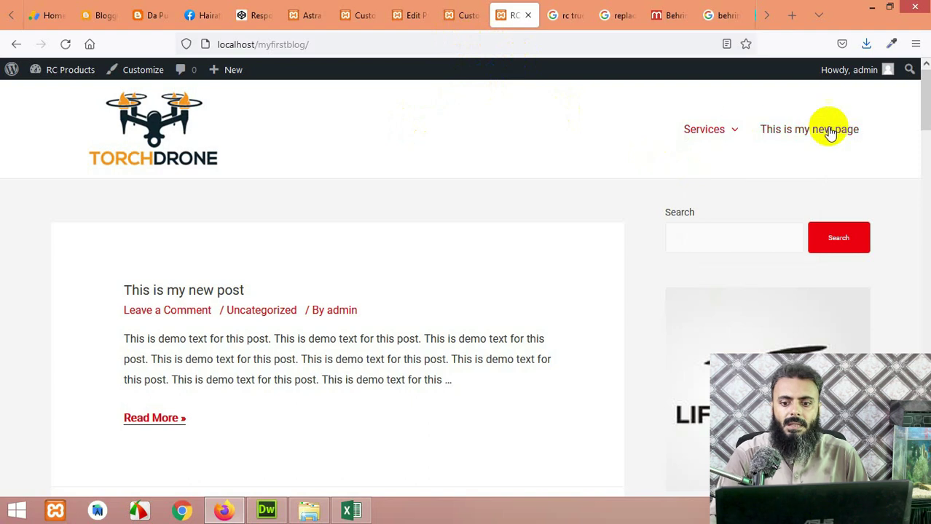
left_click(461, 15)
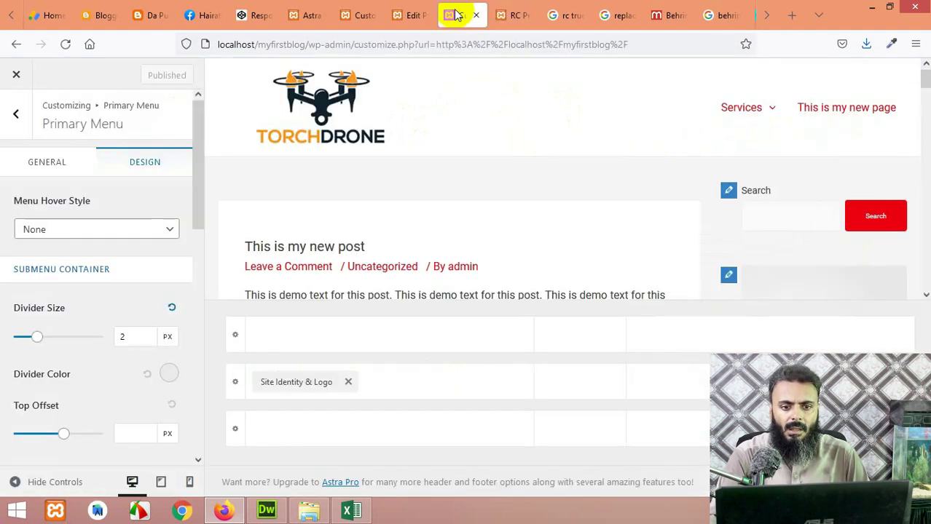
left_click(415, 14)
left_click(461, 14)
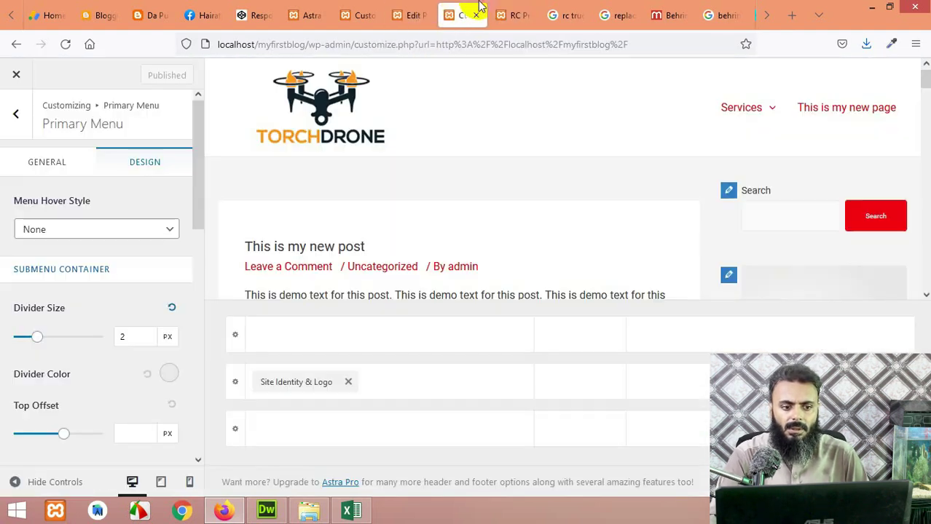
Step: Open "This is my new post" in the preview, try the Inside breadcrumb position, and set the breadcrumb's header position to Before Title
left_click(16, 119)
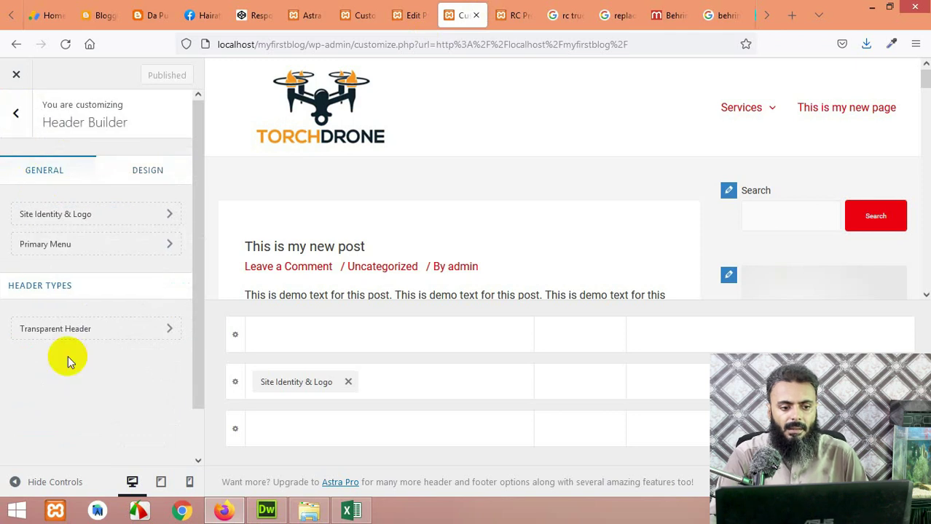
left_click(16, 117)
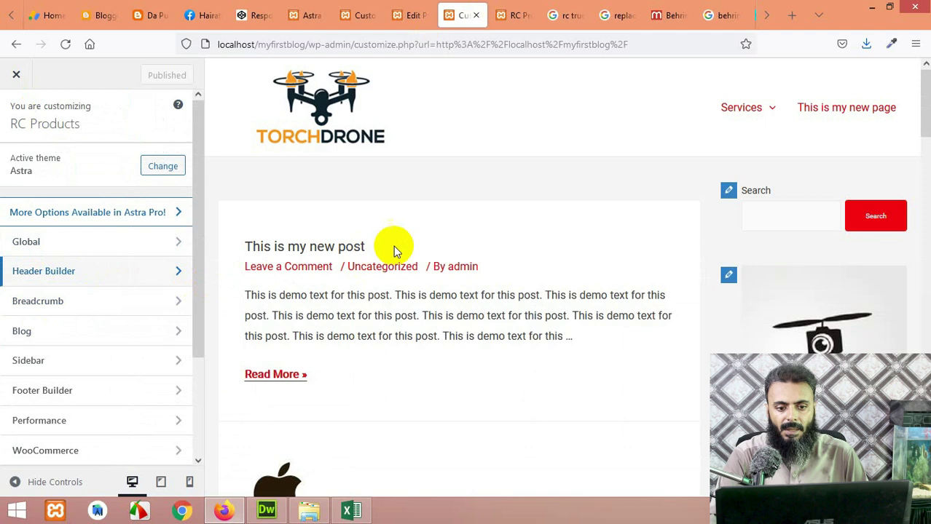
left_click(289, 248)
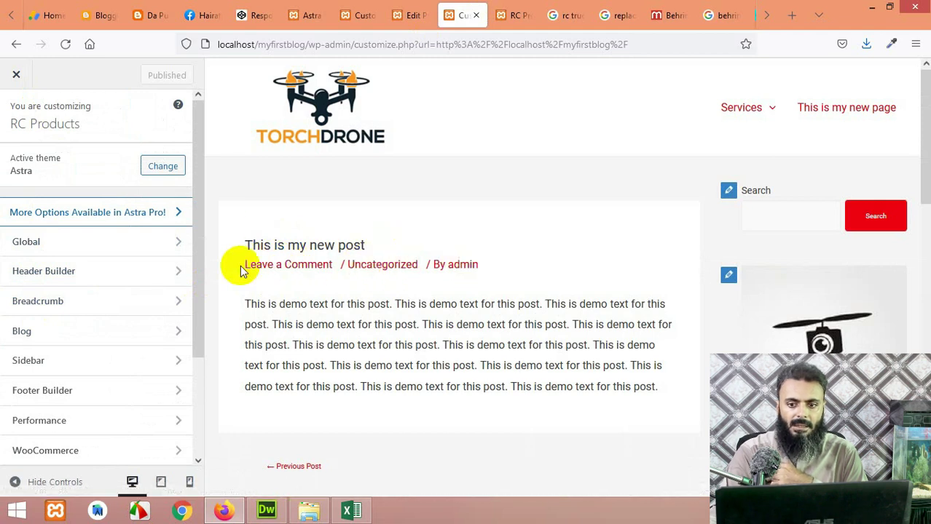
left_click(55, 303)
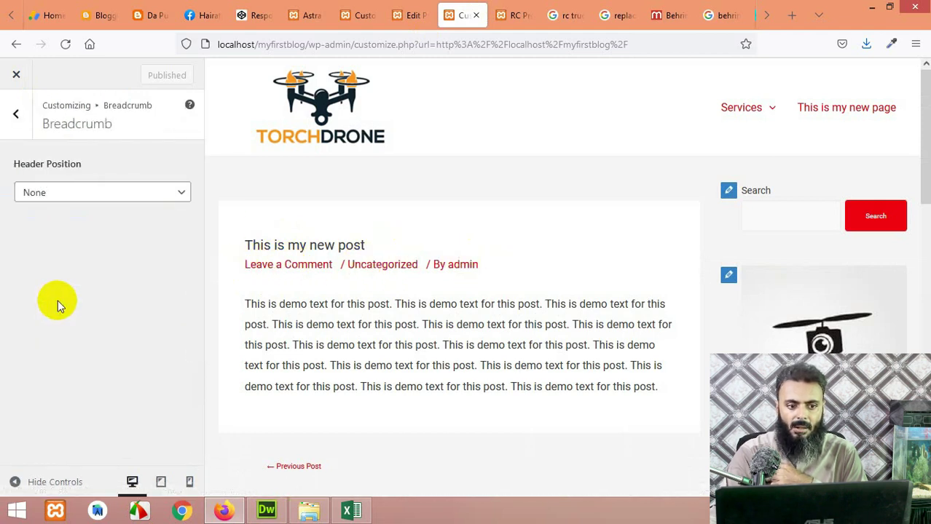
left_click(121, 193)
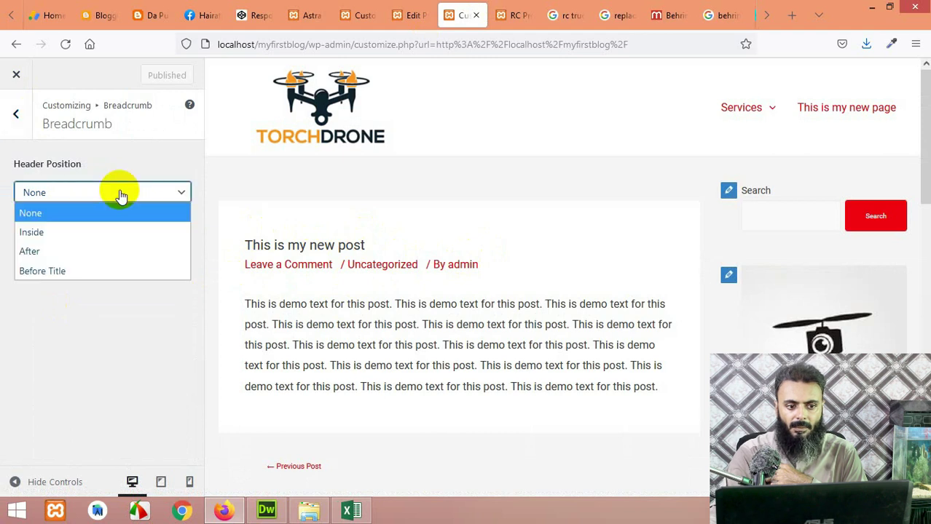
left_click(92, 232)
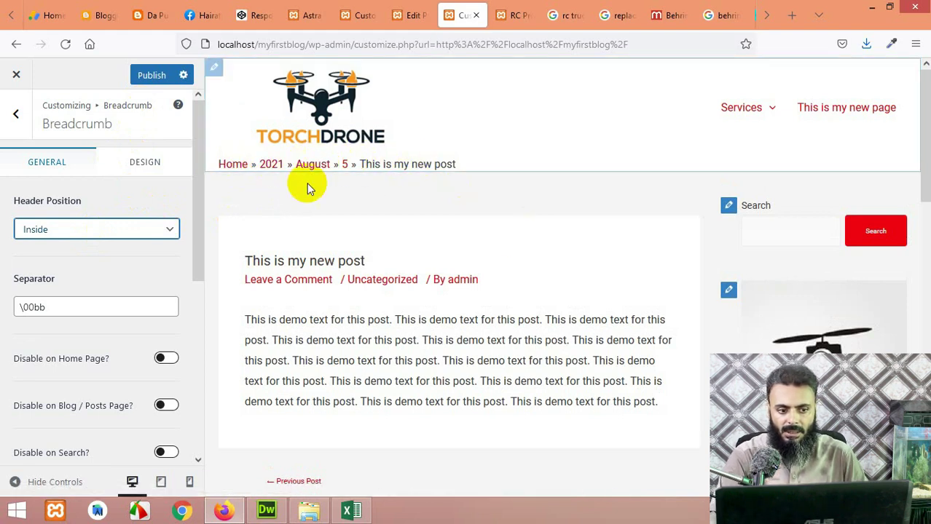
left_click(120, 224)
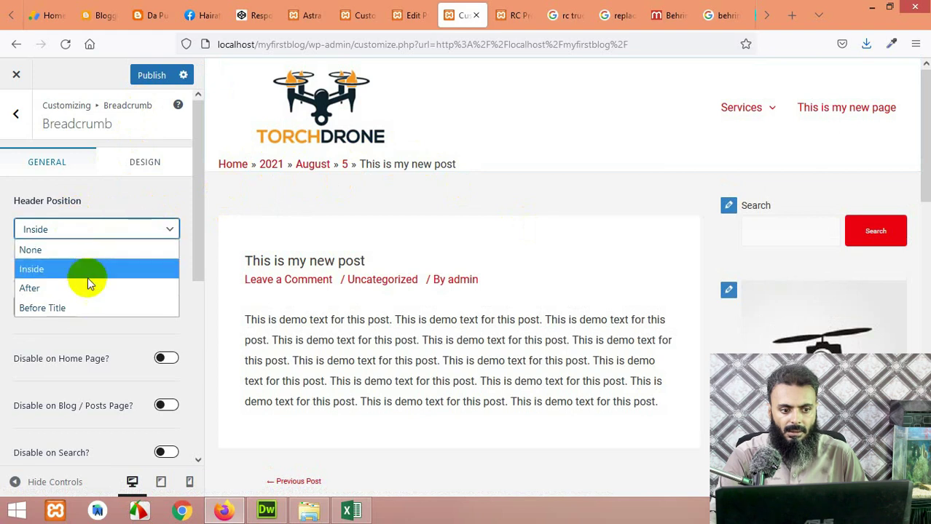
left_click(81, 309)
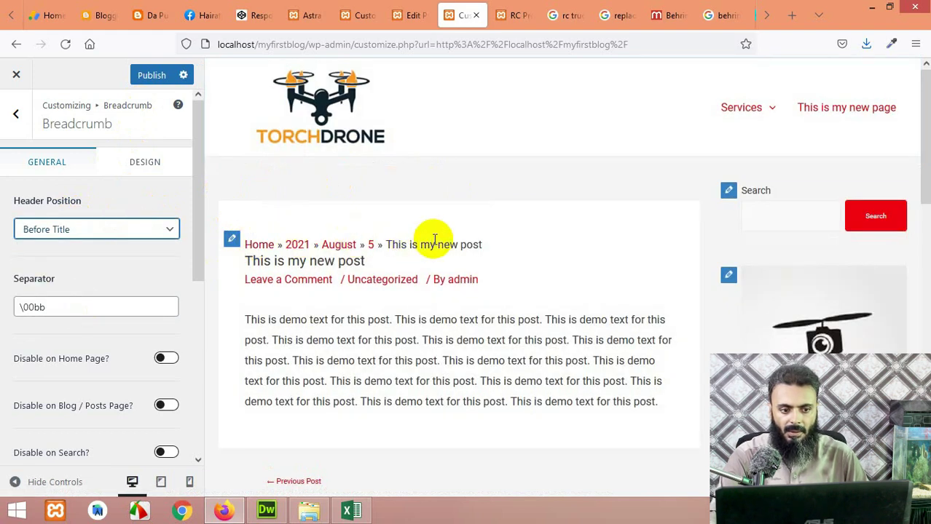
Step: Set the breadcrumb separator to "|" and disable the breadcrumb on the home page
scroll(72, 286, "down", 3)
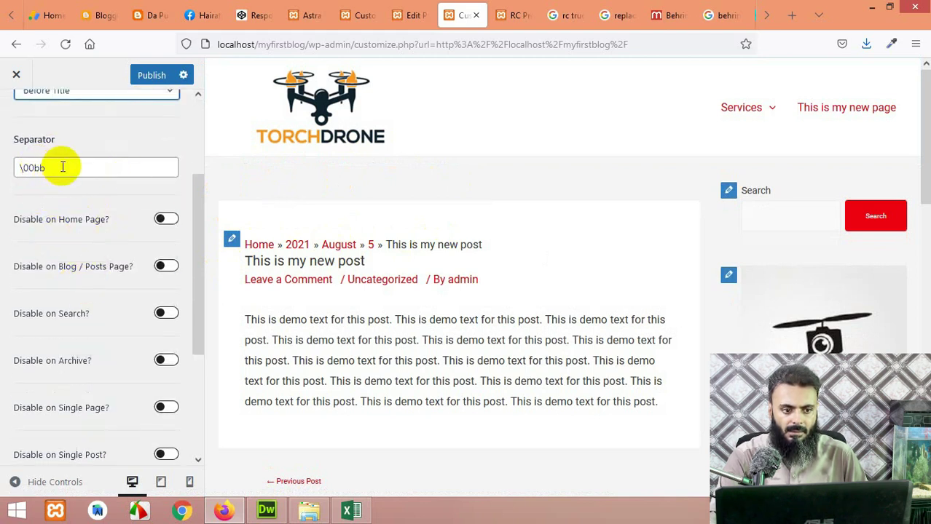
triple_click(63, 166)
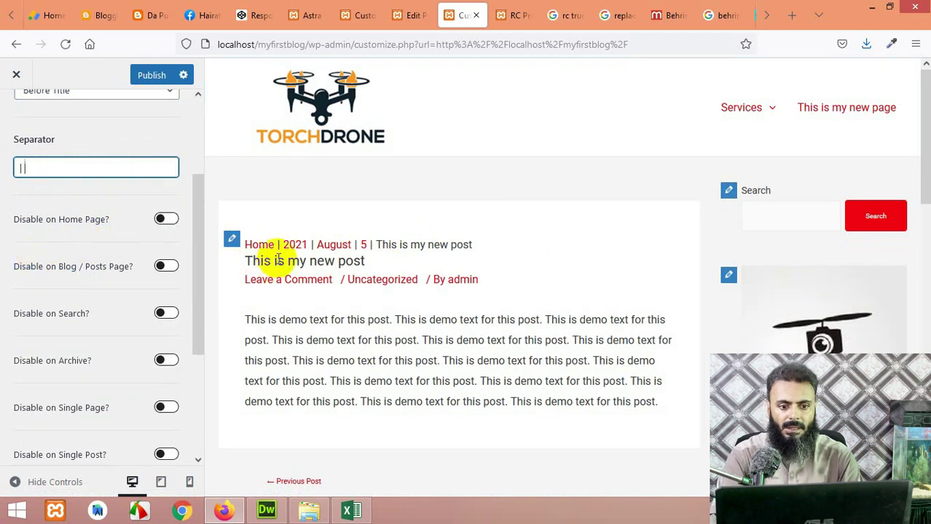
key("ctrl+z")
left_click(62, 166)
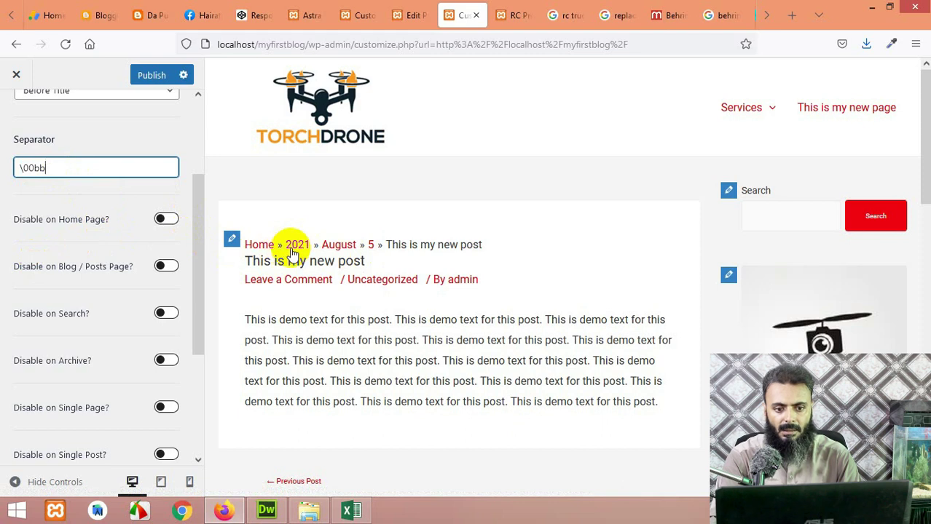
left_click_drag(77, 169, 2, 164)
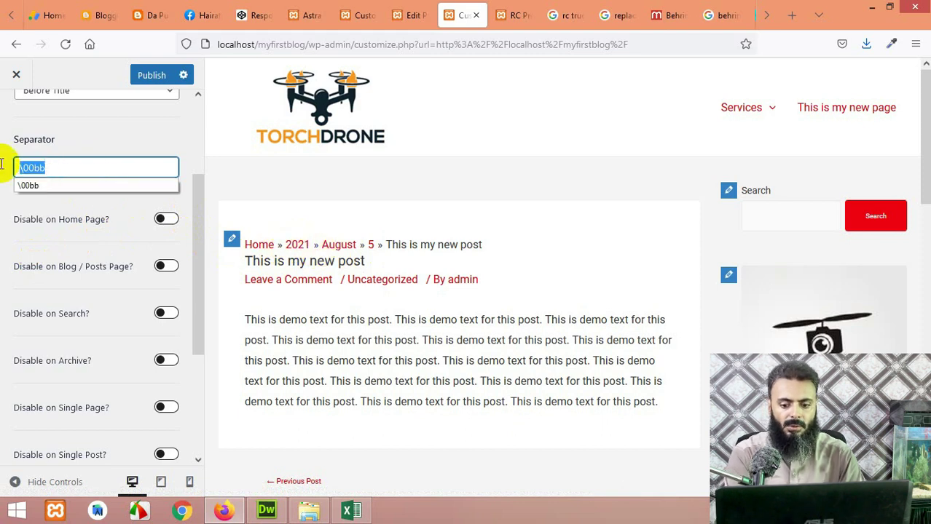
type("|")
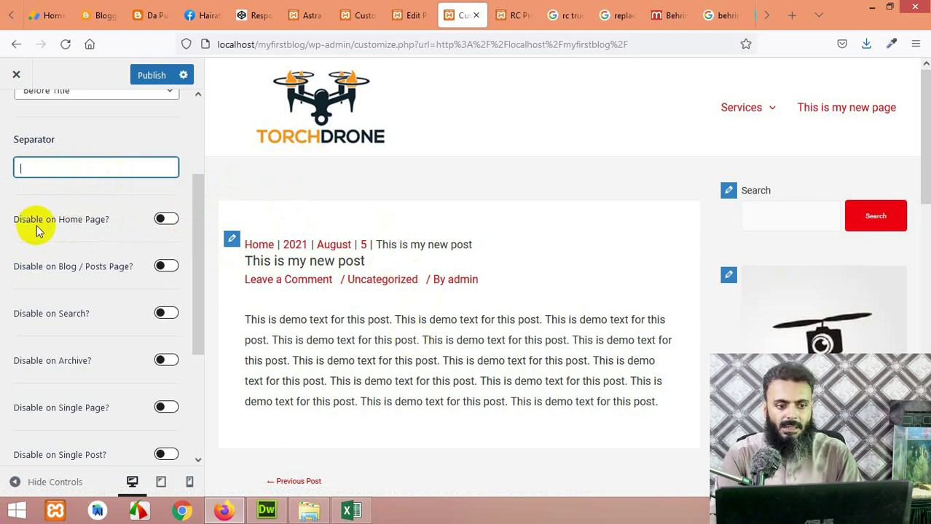
left_click(166, 223)
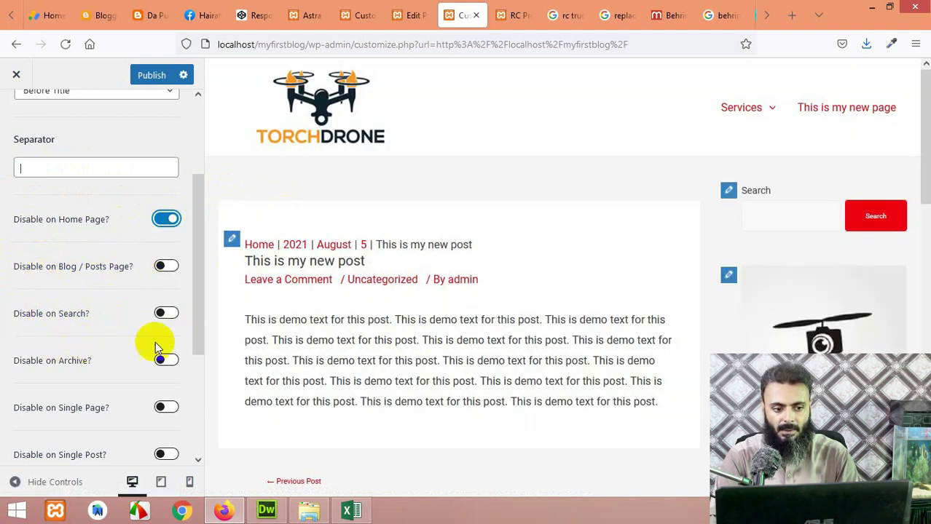
scroll(84, 348, "down", 3)
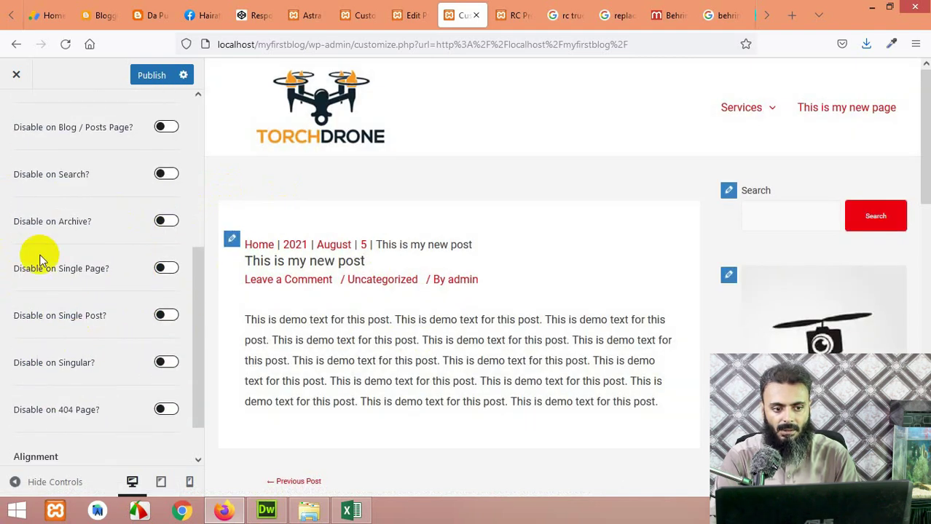
Step: Disable the breadcrumb on search pages and on the 404 page
left_click(164, 175)
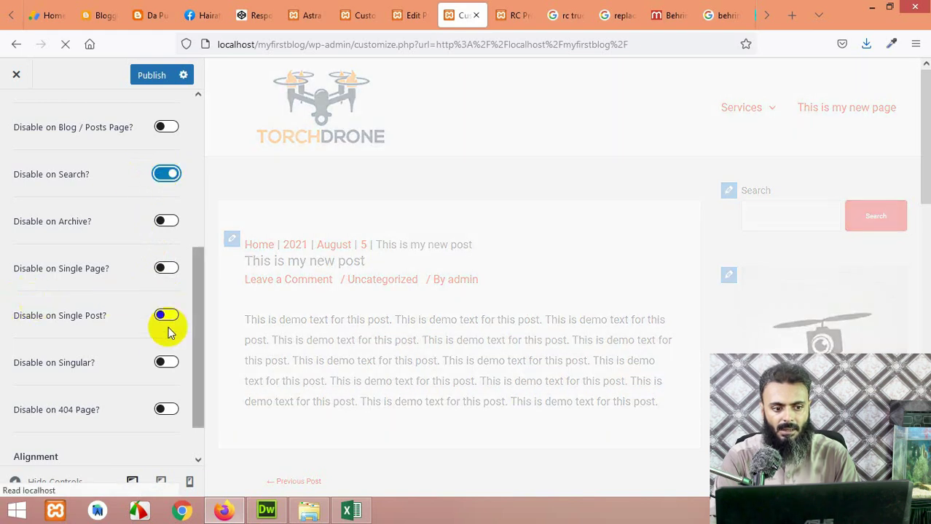
scroll(153, 332, "down", 1)
left_click(165, 359)
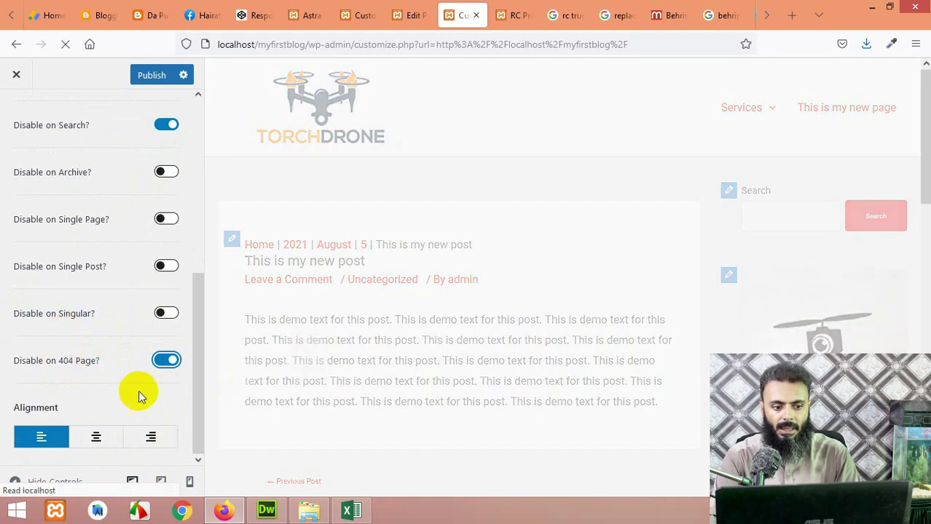
Step: Try the right and center breadcrumb alignments and return to left alignment
left_click(151, 438)
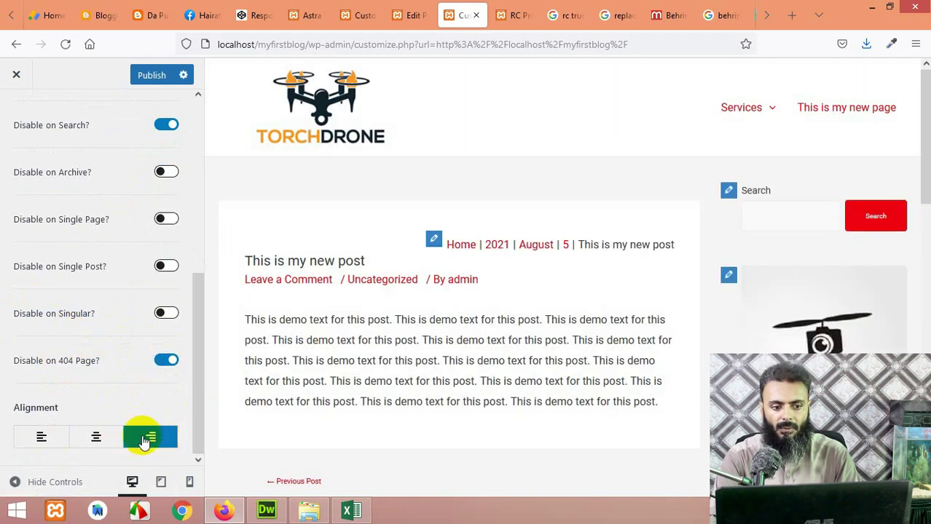
left_click(95, 437)
left_click(41, 437)
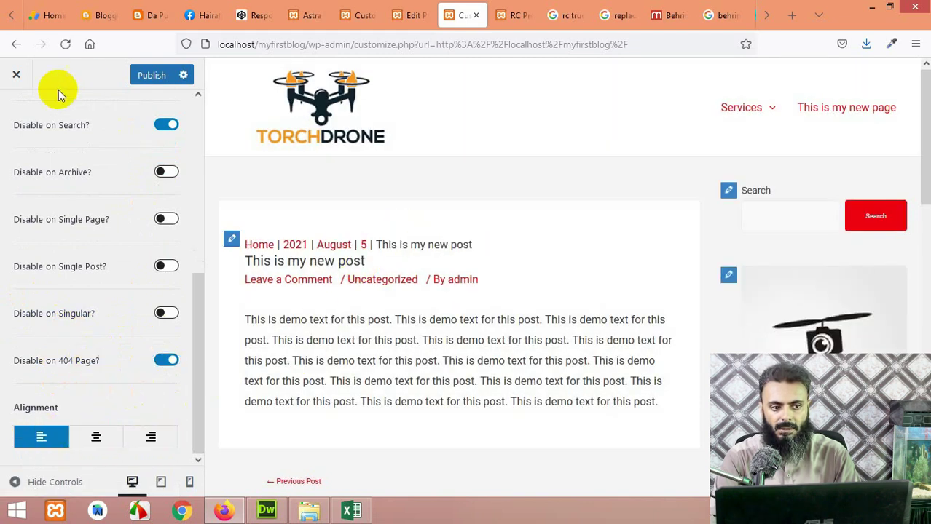
Step: Leave the breadcrumb settings, open the Widgets page in the WordPress dashboard and collapse the Main Sidebar area
scroll(24, 174, "up", 5)
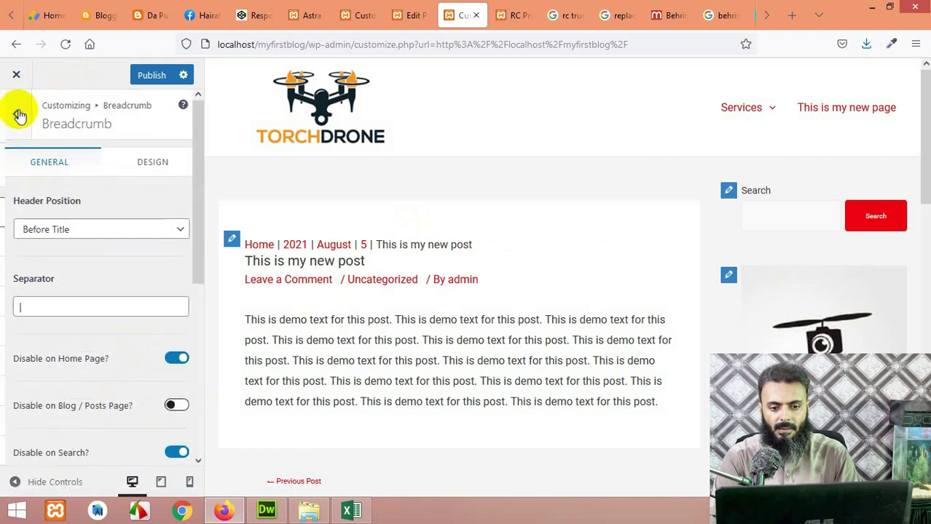
left_click(19, 116)
scroll(93, 263, "down", 3)
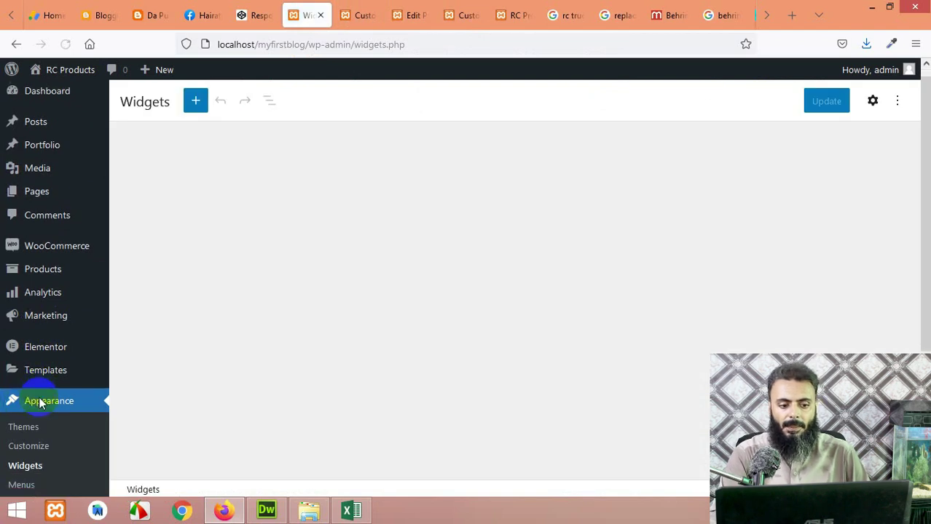
scroll(33, 404, "down", 2)
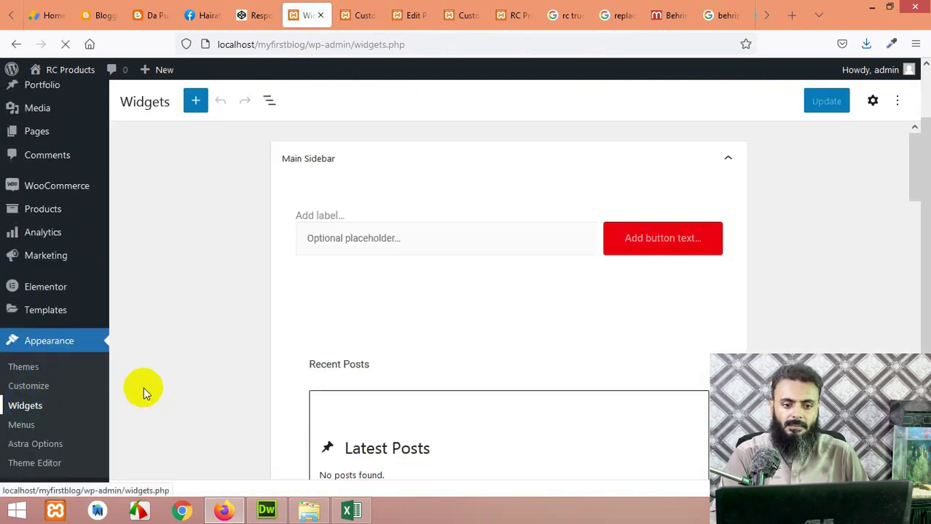
scroll(218, 303, "down", 2)
scroll(218, 300, "up", 2)
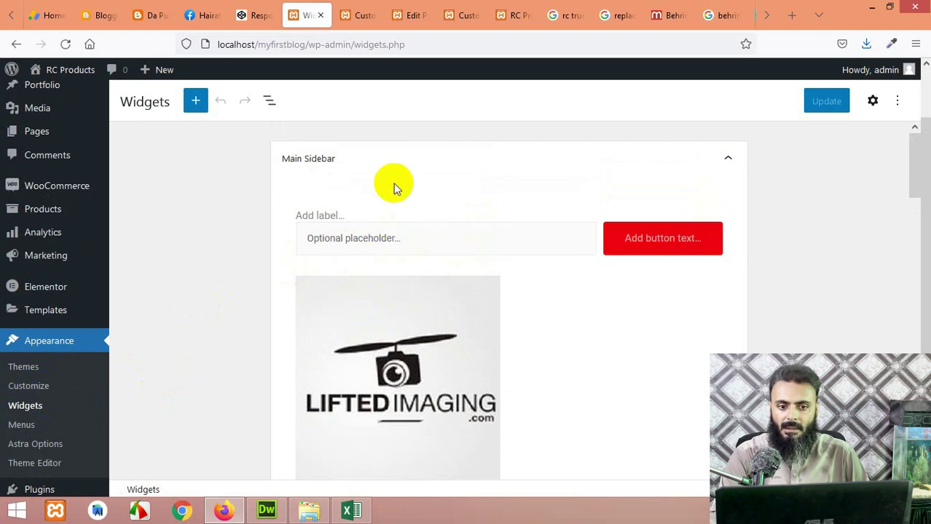
left_click(393, 160)
Step: Look at the sidebar widgets on the live site's home page and return to the Widgets page
left_click(362, 16)
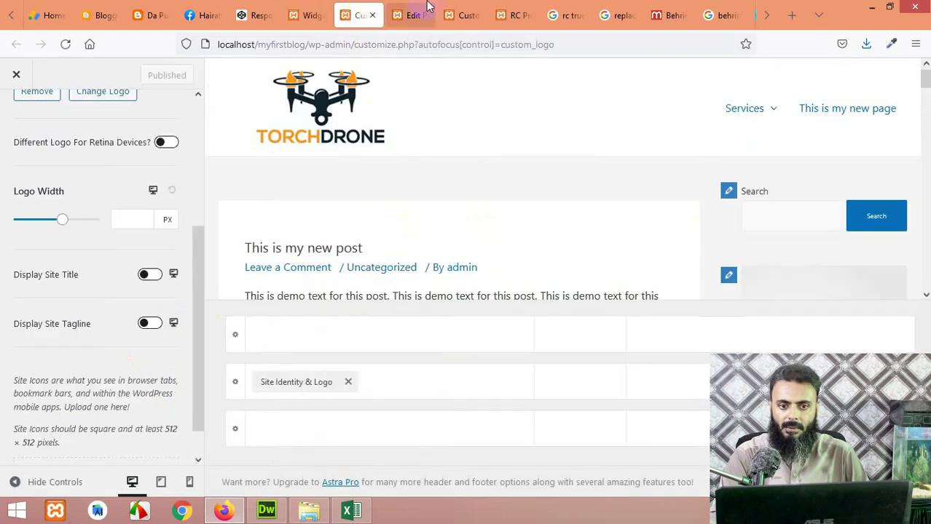
left_click(509, 16)
scroll(786, 306, "down", 2)
scroll(766, 308, "down", 2)
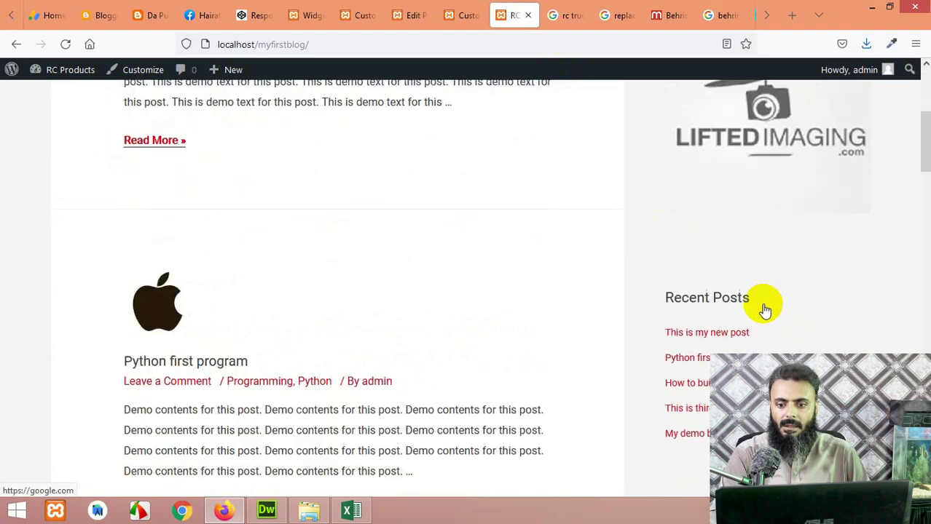
scroll(761, 311, "down", 1)
left_click(408, 16)
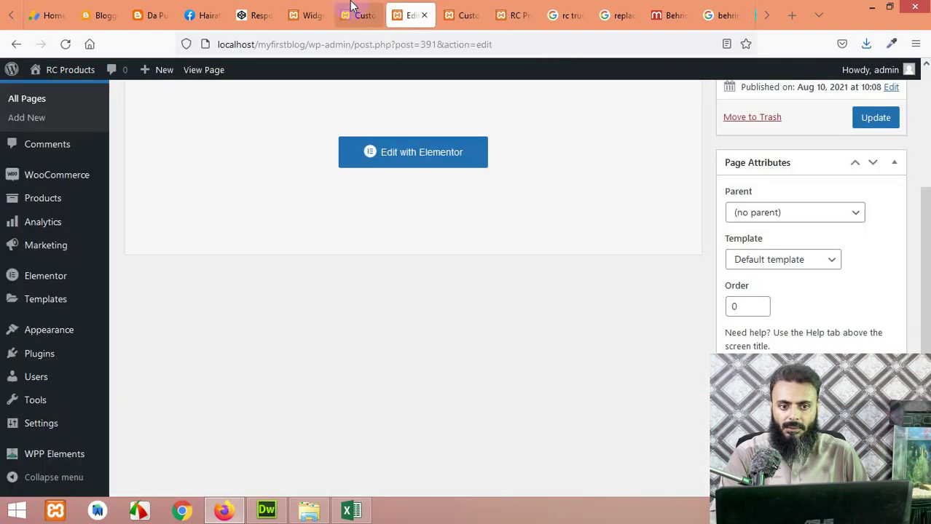
left_click(363, 15)
left_click(306, 15)
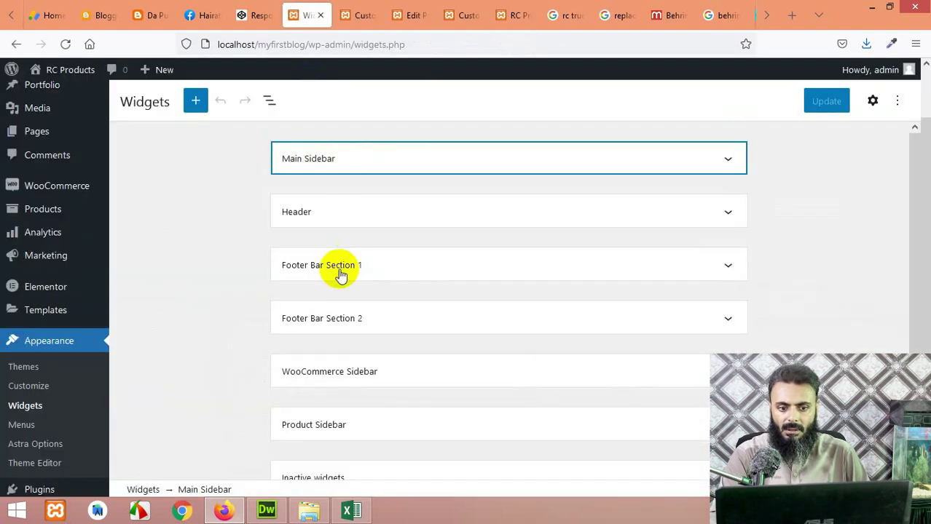
Step: Expand the Main Sidebar area and examine its Recent Posts heading and post list blocks
left_click(335, 160)
scroll(287, 261, "down", 5)
scroll(309, 279, "down", 1)
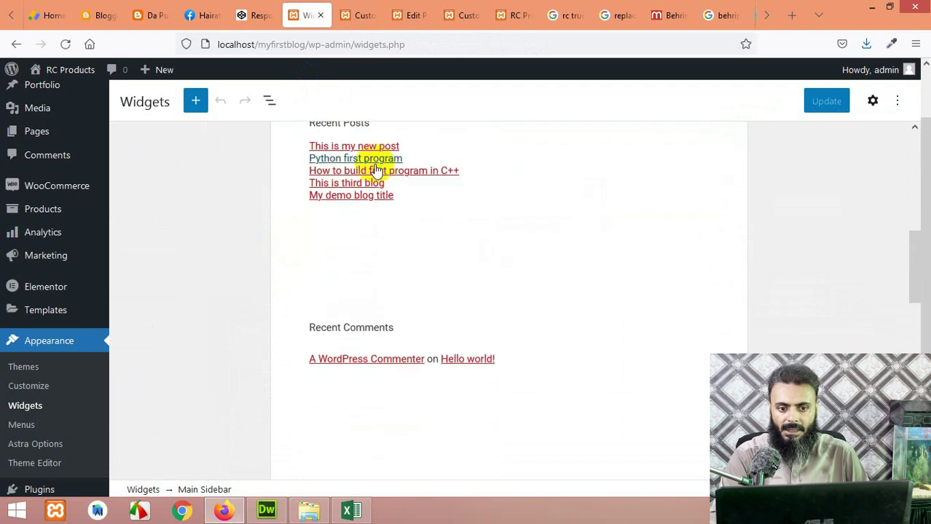
scroll(425, 232, "up", 3)
left_click(401, 260)
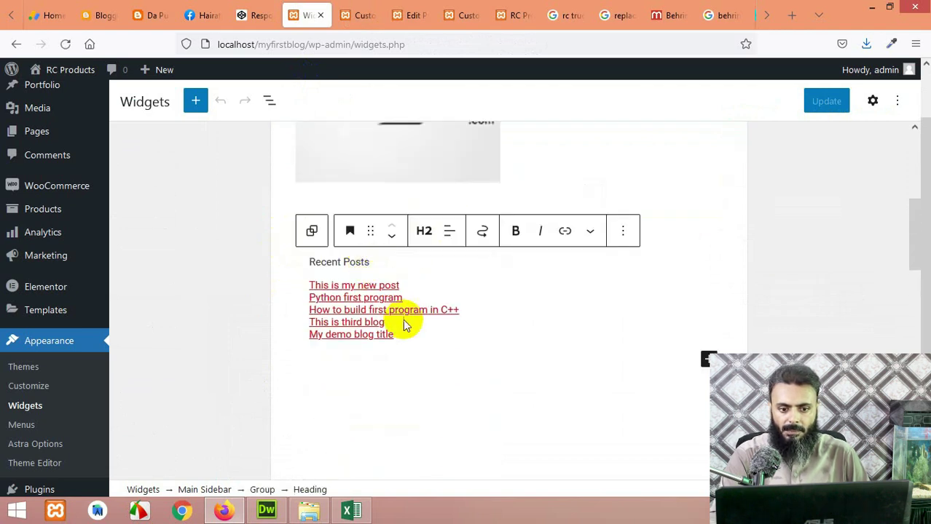
left_click(460, 289)
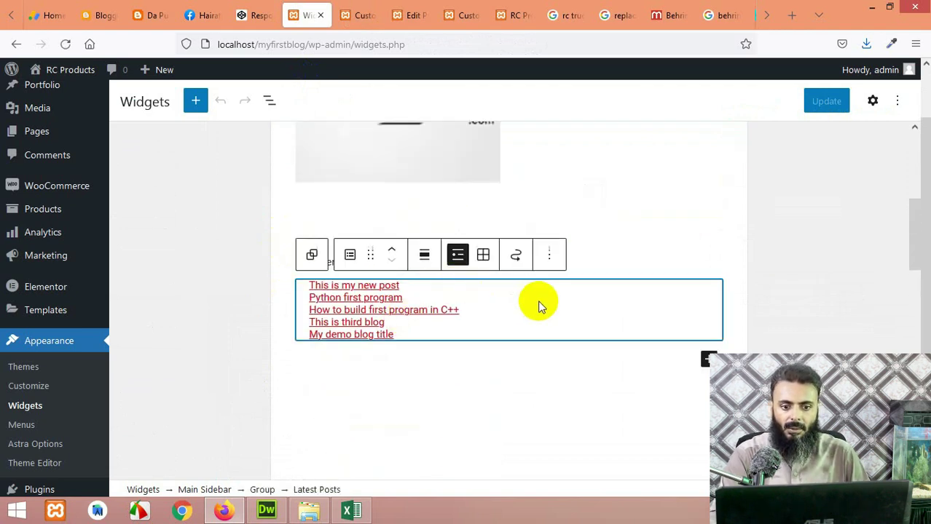
left_click(580, 254)
left_click(378, 262)
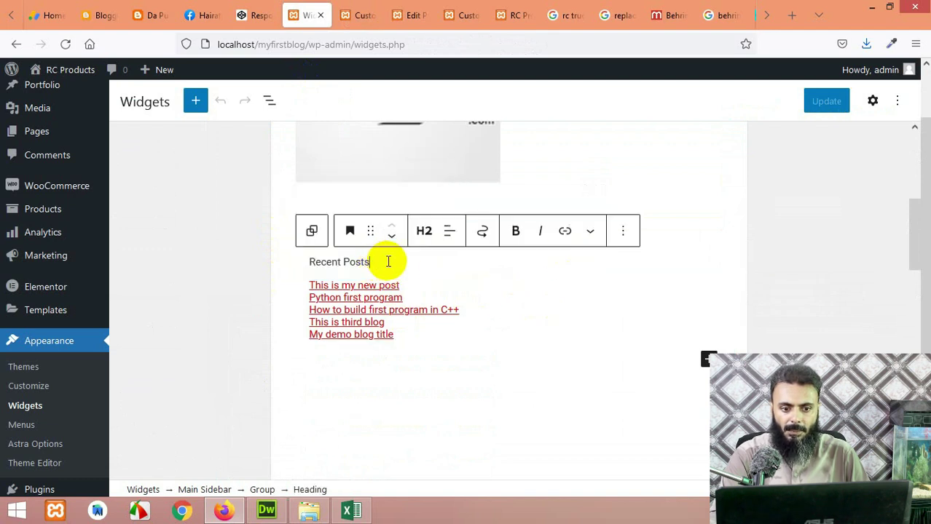
triple_click(339, 264)
Step: Try the grid view on the Latest Posts block, return to list view, and align the block to the center
left_click(490, 315)
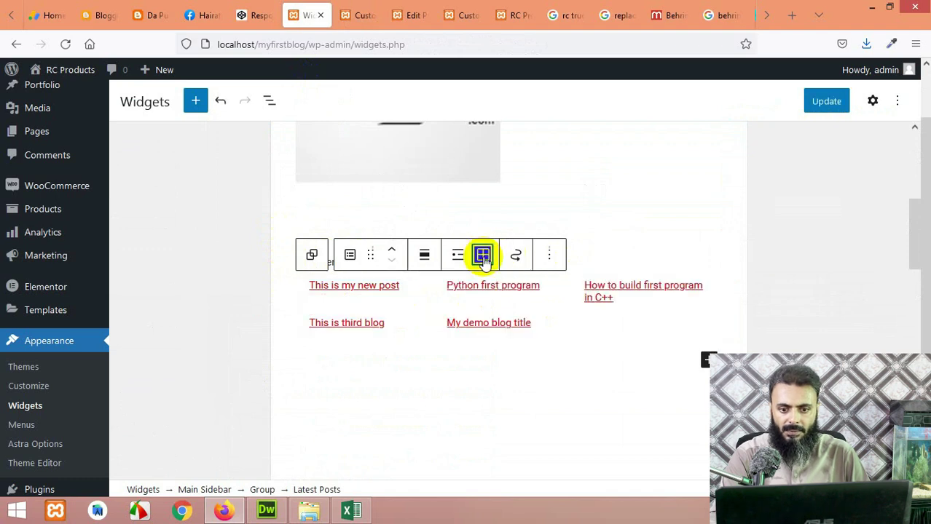
left_click(458, 256)
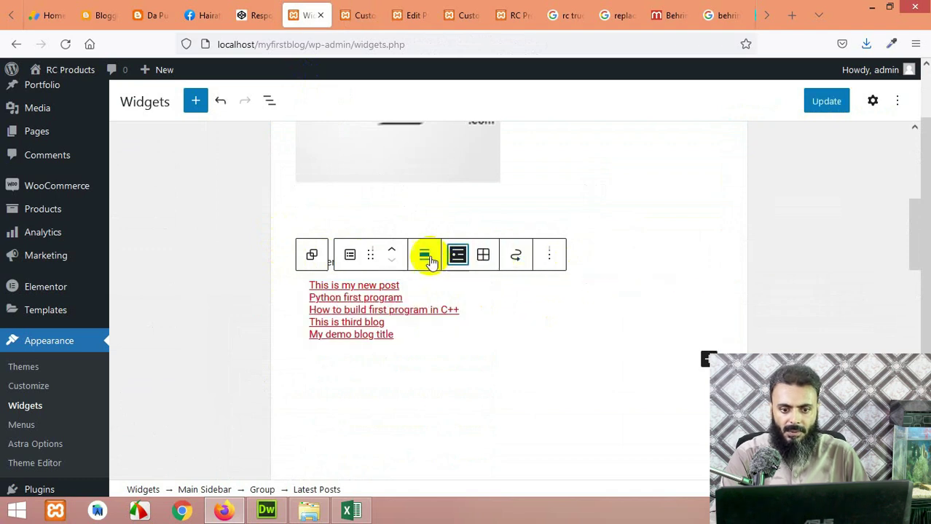
left_click(424, 259)
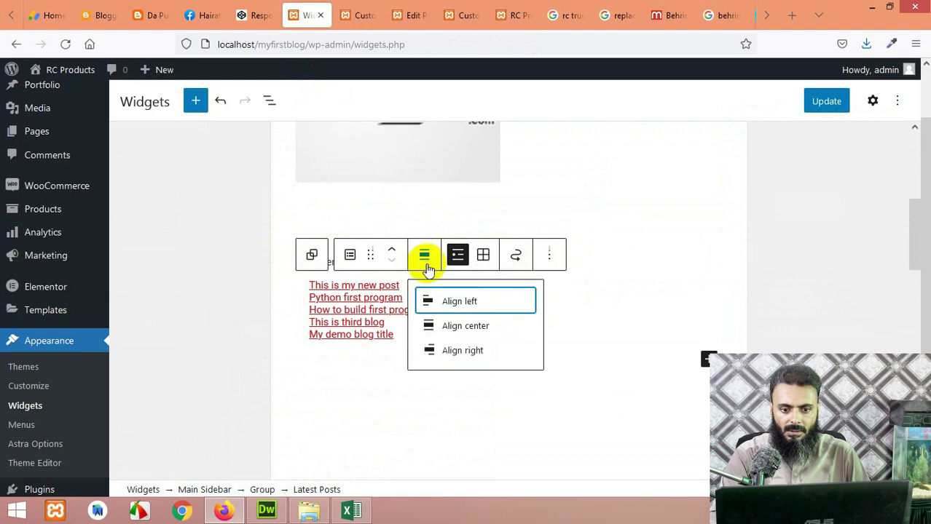
left_click(446, 326)
left_click(457, 264)
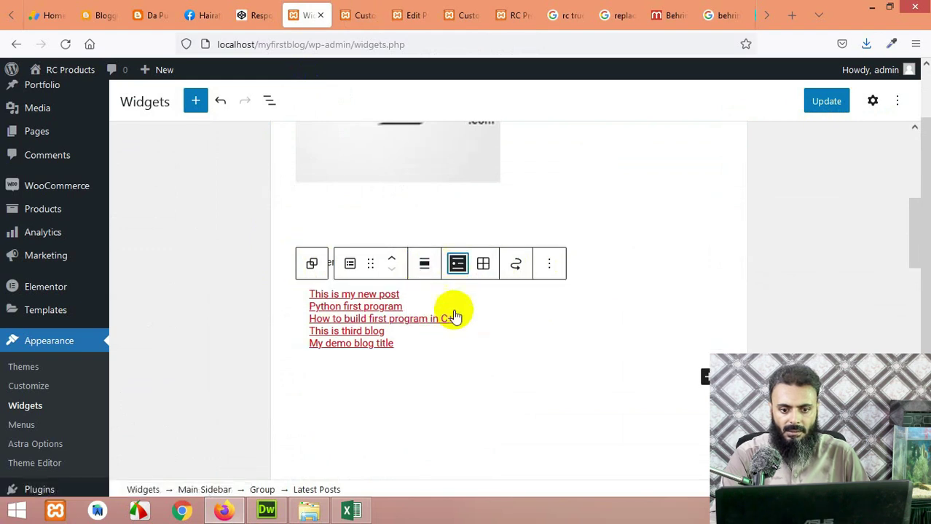
Step: Try right alignment on the Latest Posts block and return it to center alignment
left_click(425, 264)
left_click(456, 352)
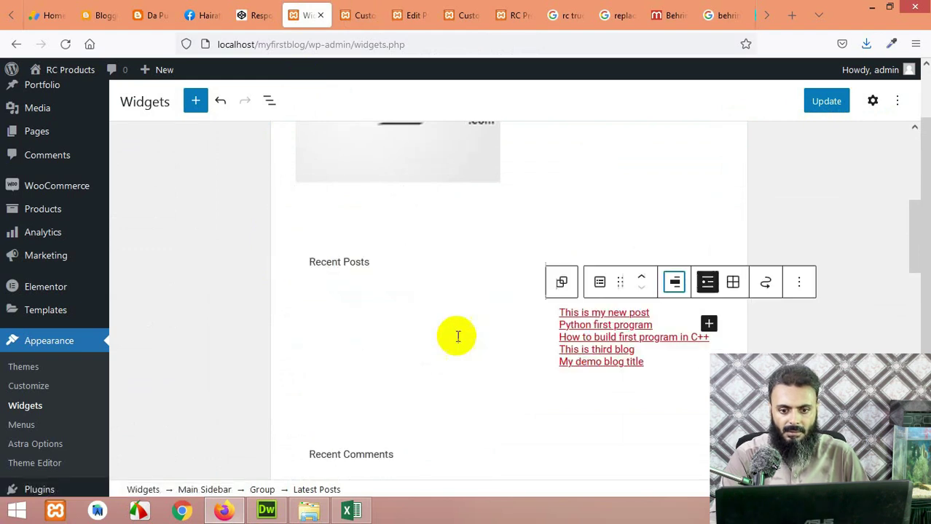
left_click(678, 288)
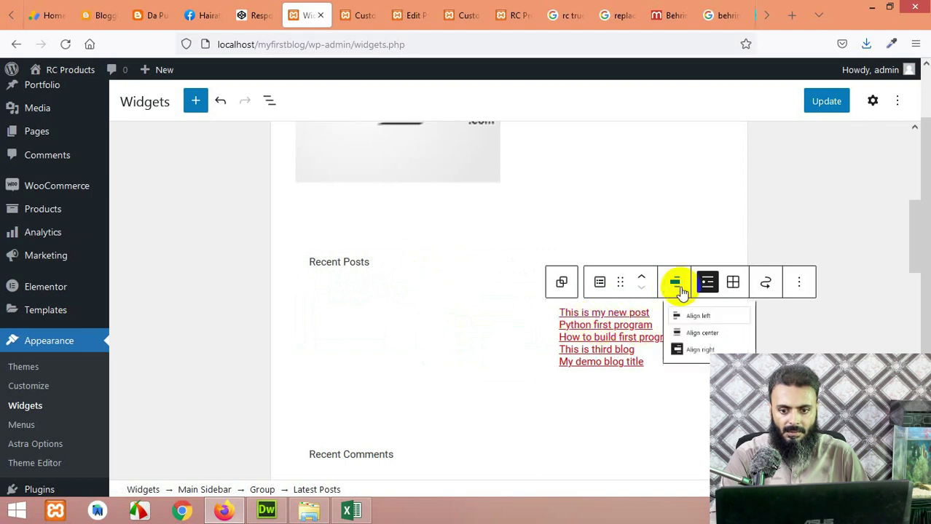
left_click(696, 330)
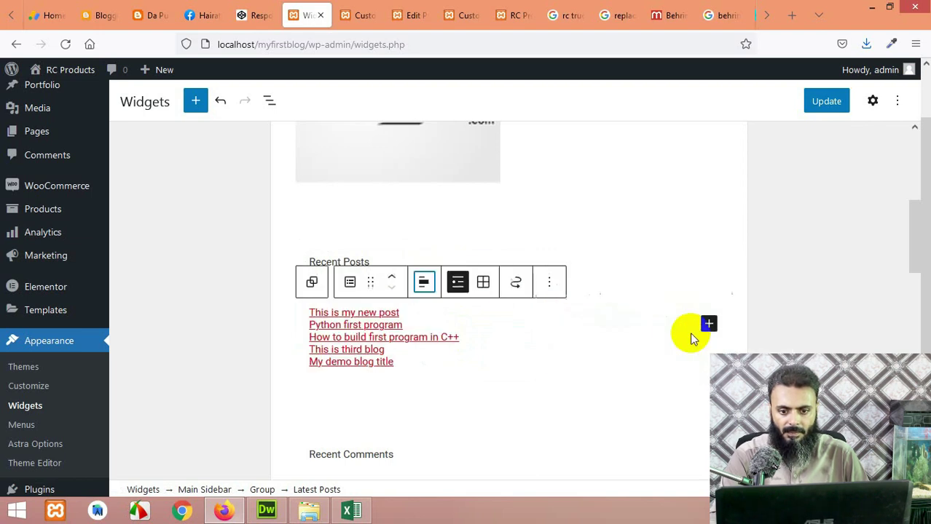
Step: Transform the Latest Posts block into a Group and transform that group into Columns
left_click(349, 284)
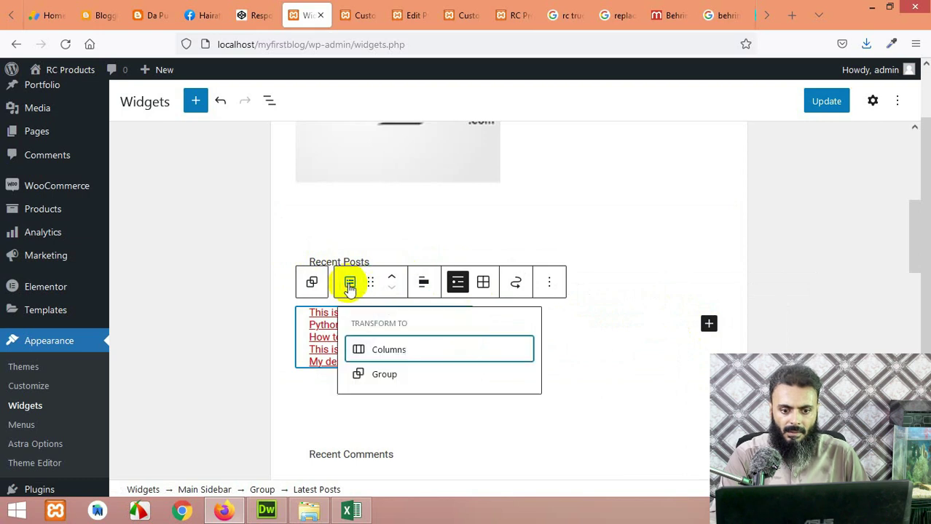
left_click(385, 375)
left_click(350, 263)
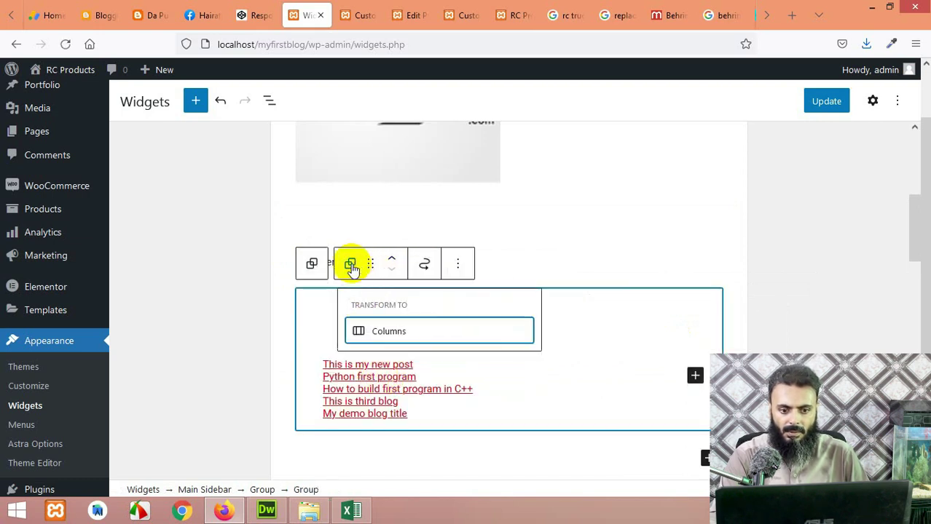
left_click(375, 332)
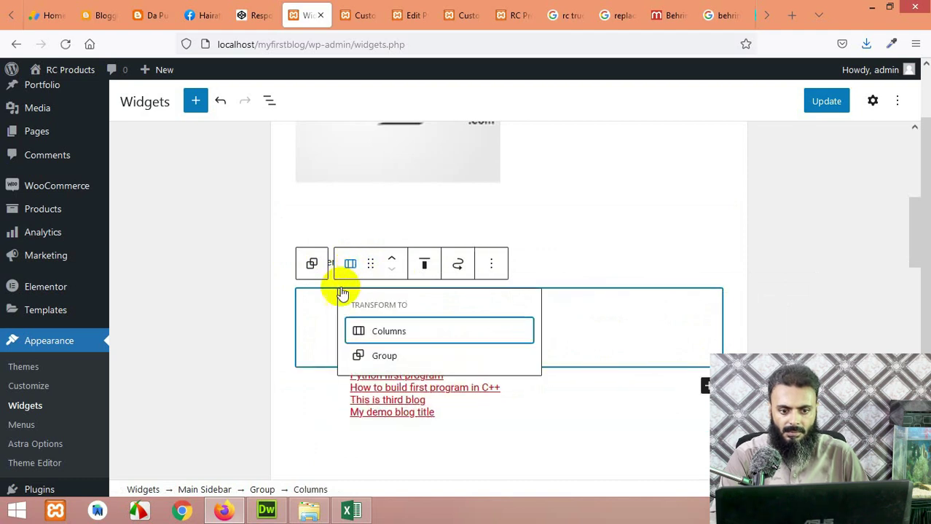
Step: Update the widgets, check the Recent Posts list on the live home page, and return to the Widgets page
left_click(314, 262)
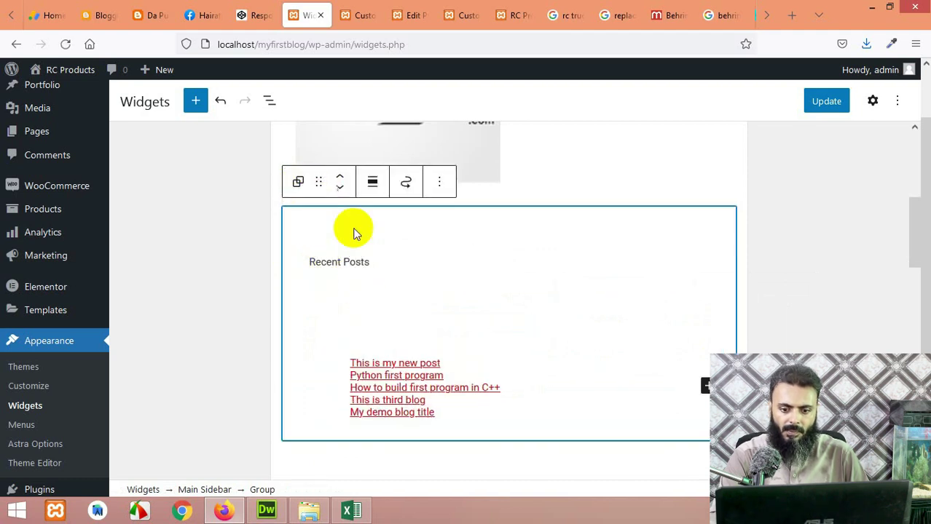
left_click(825, 103)
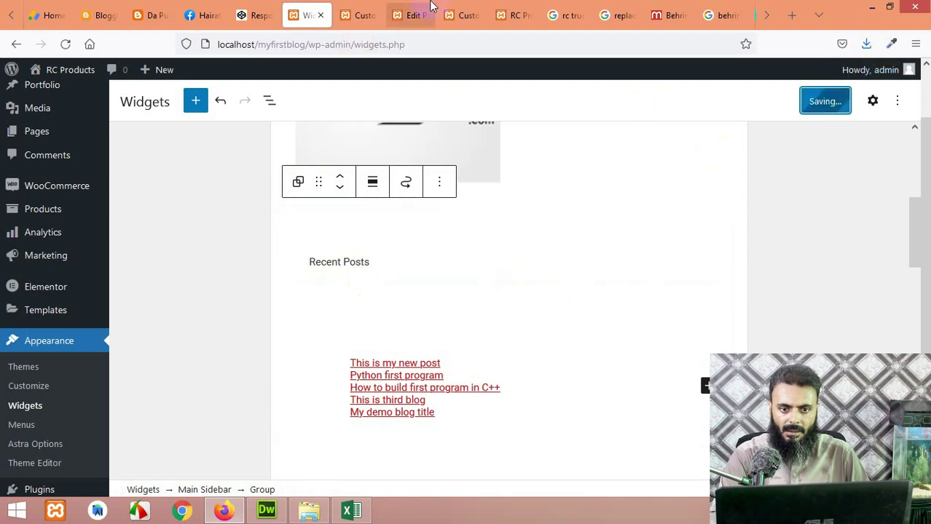
left_click(461, 9)
left_click(505, 7)
left_click(89, 44)
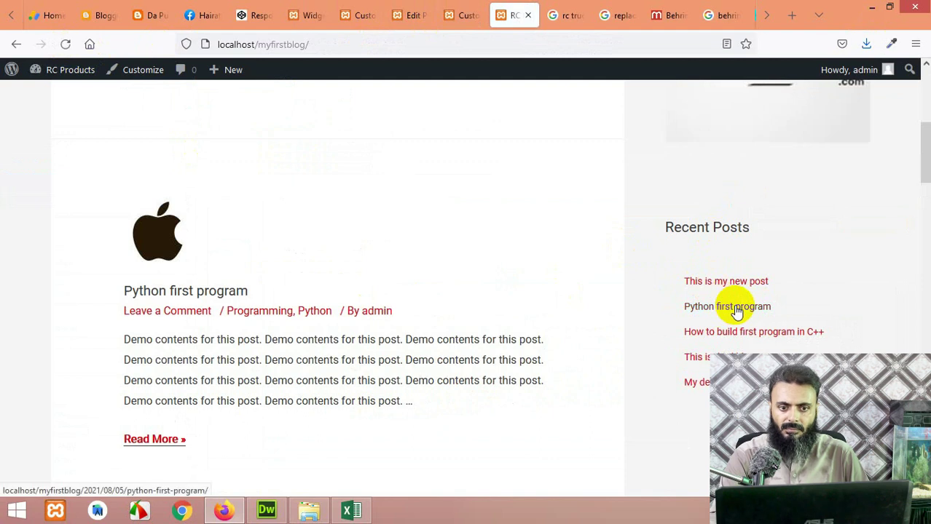
left_click(348, 9)
left_click(320, 9)
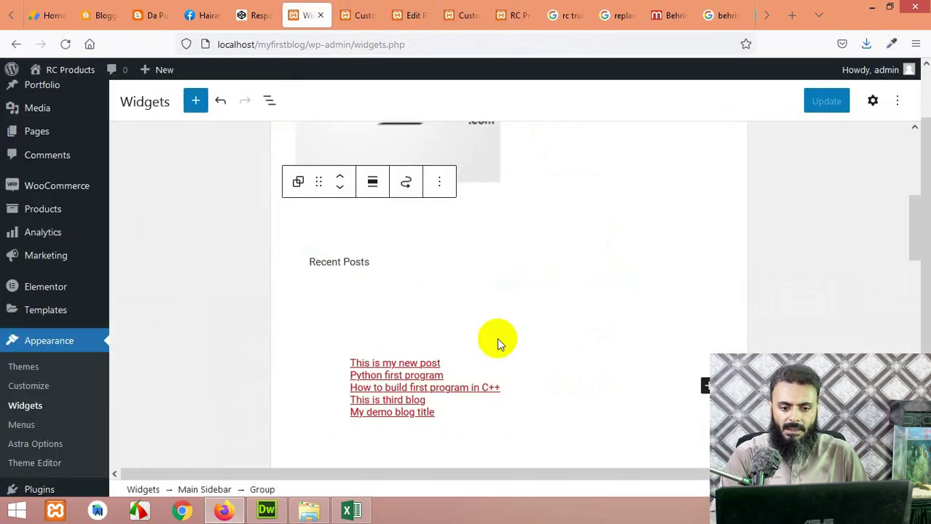
Step: Remove the Archives list block and its Archives heading from the Main Sidebar
scroll(496, 337, "down", 6)
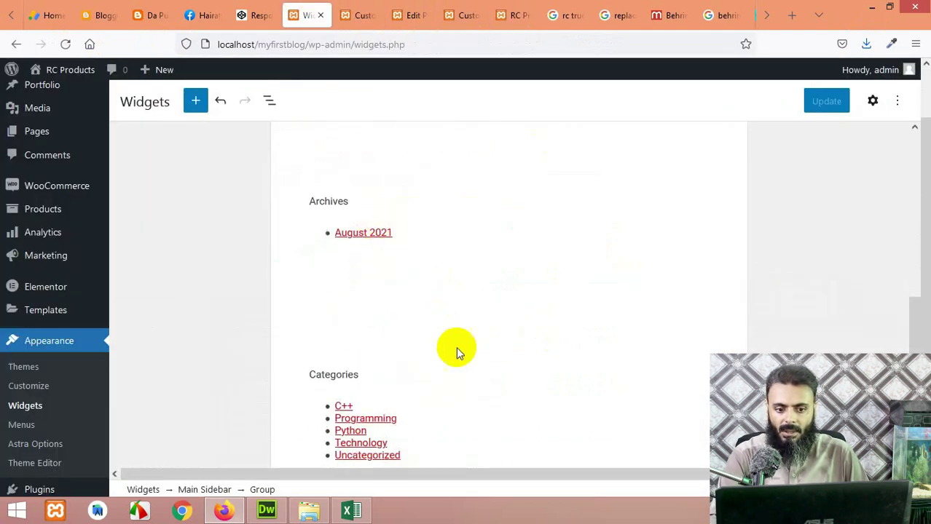
scroll(456, 346, "down", 2)
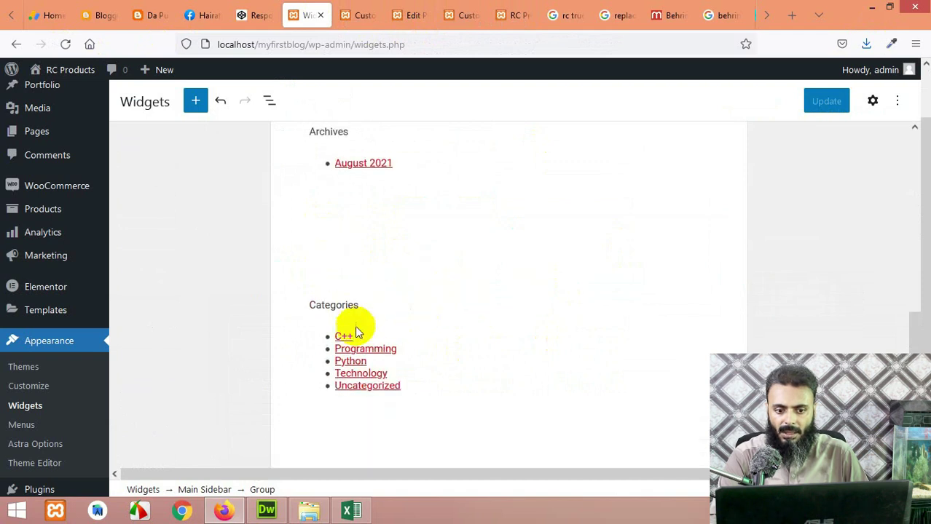
scroll(455, 313, "up", 3)
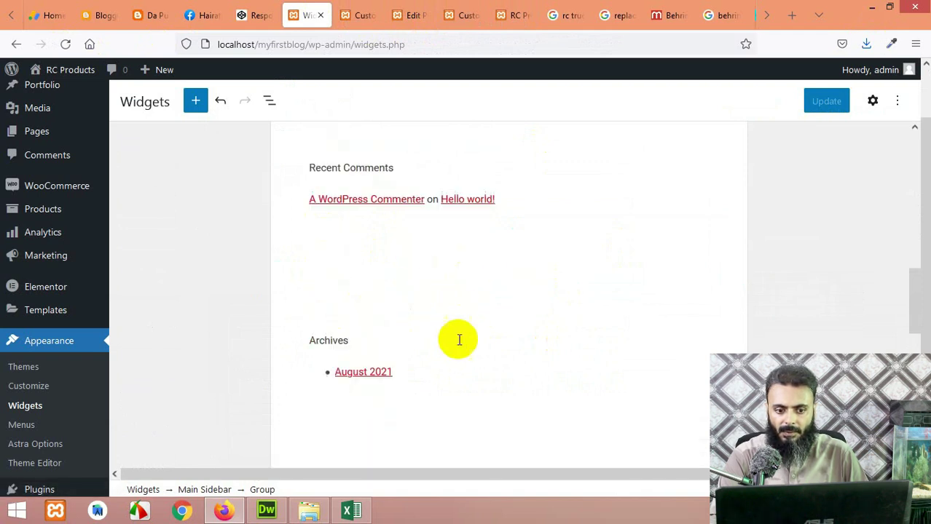
left_click(446, 359)
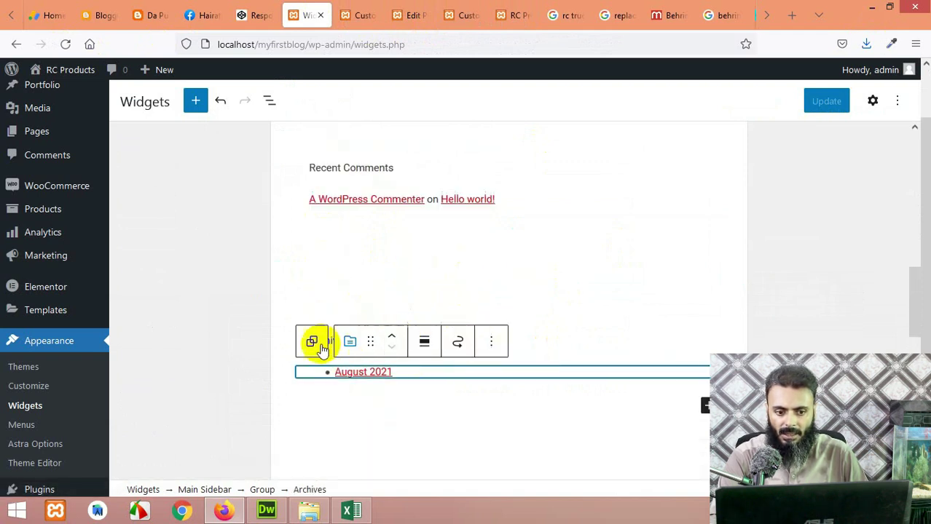
left_click(490, 342)
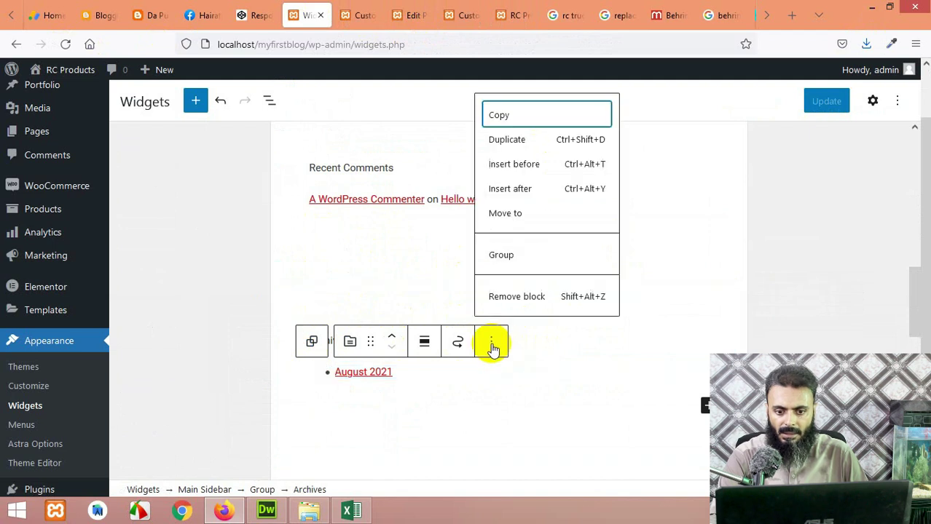
left_click(499, 298)
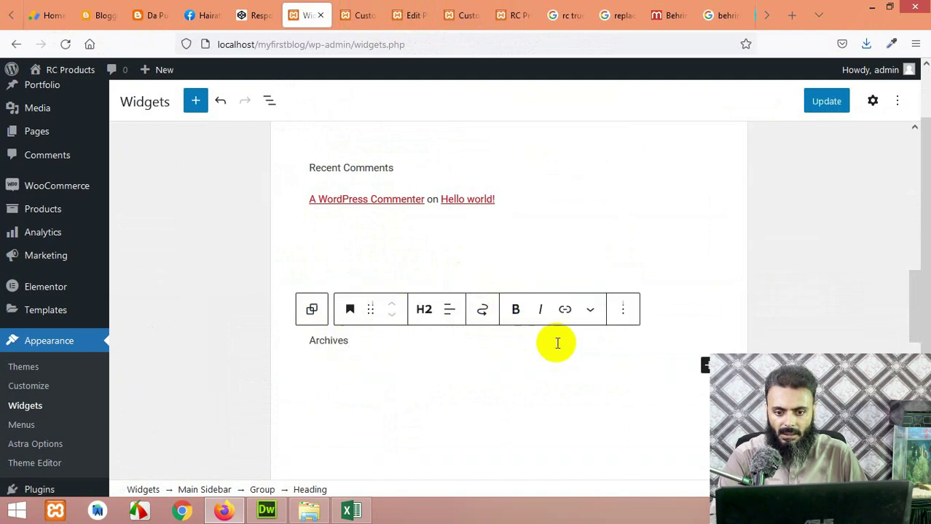
left_click(623, 309)
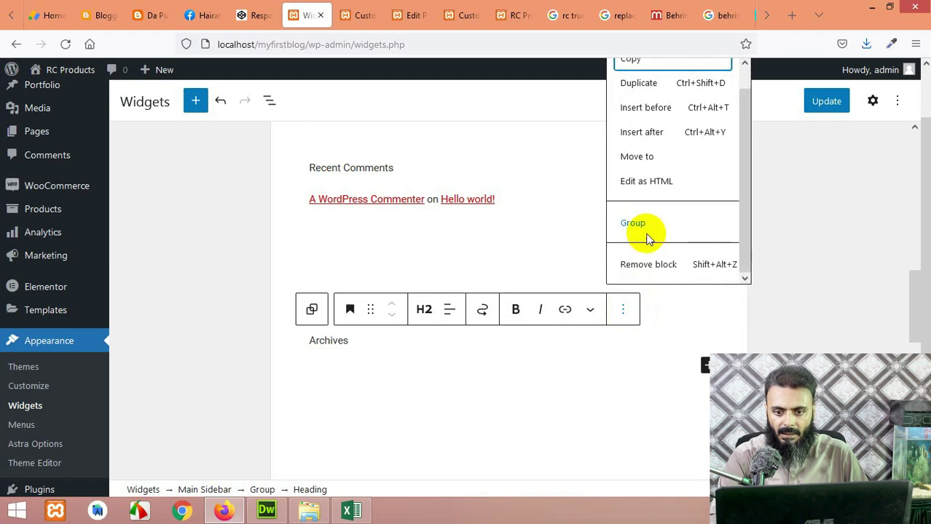
left_click(642, 264)
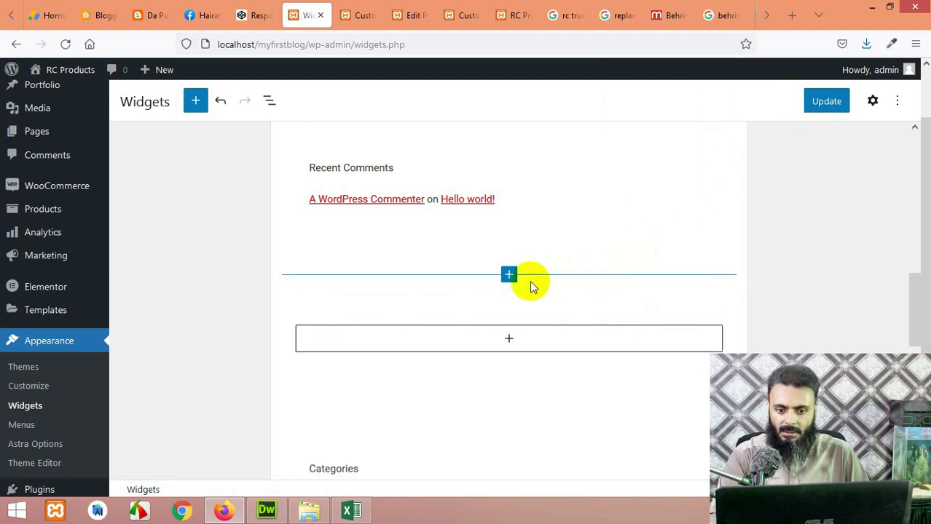
Step: Update the widgets, reload the live home page and check its sidebar from the search box down to the categories
left_click(826, 104)
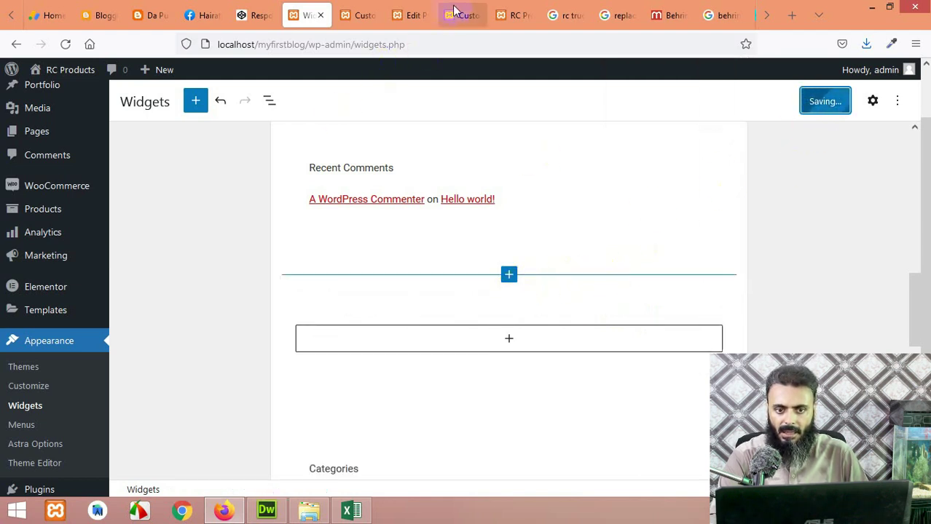
left_click(502, 13)
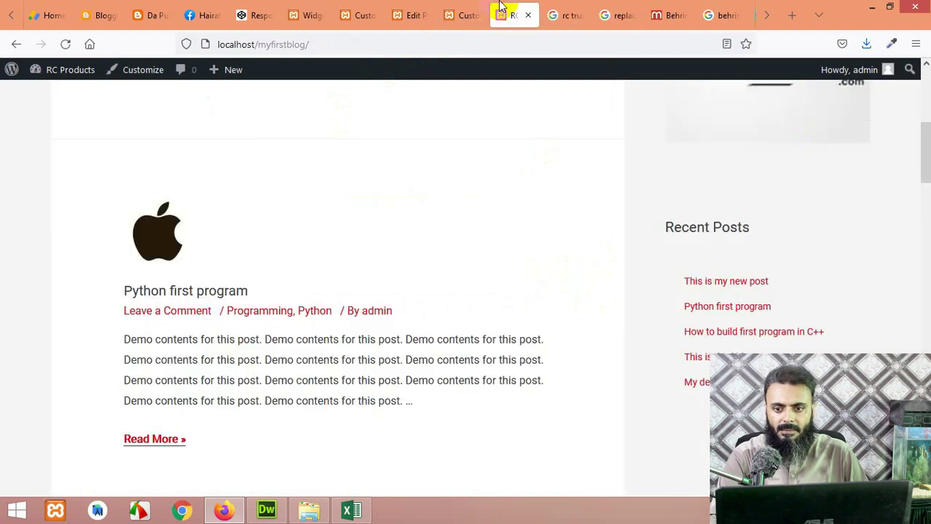
left_click(65, 44)
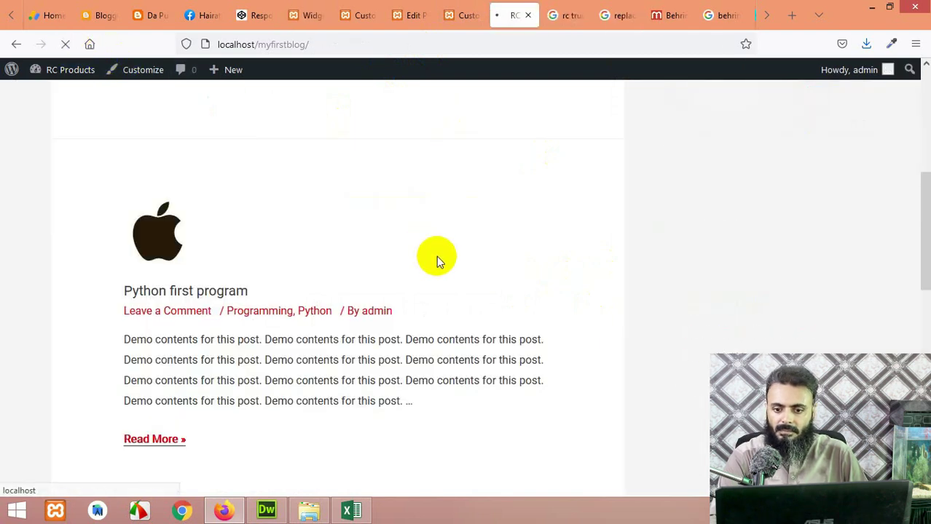
scroll(646, 282, "down", 5)
scroll(640, 289, "up", 3)
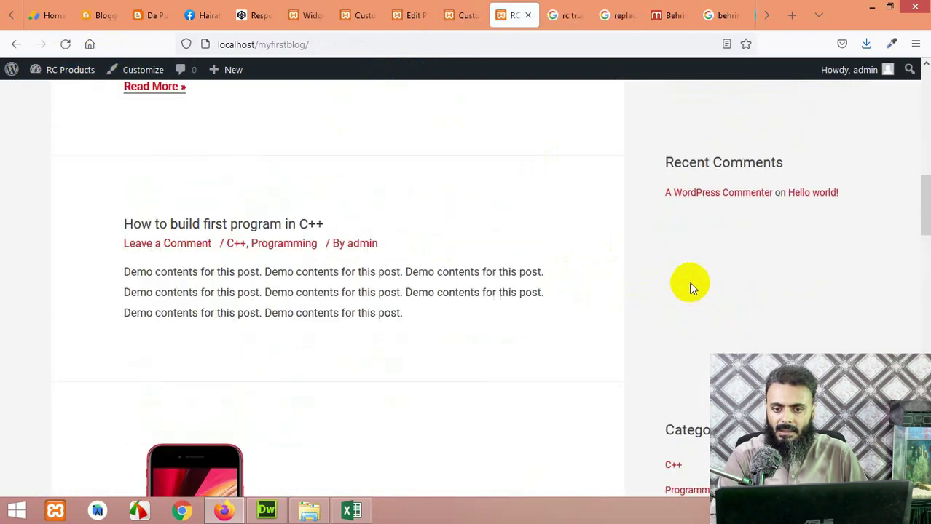
scroll(696, 309, "up", 6)
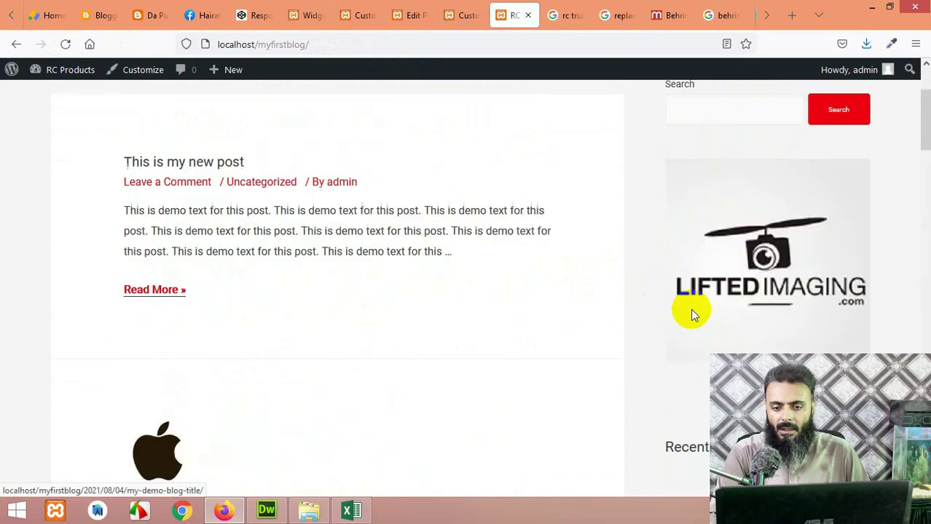